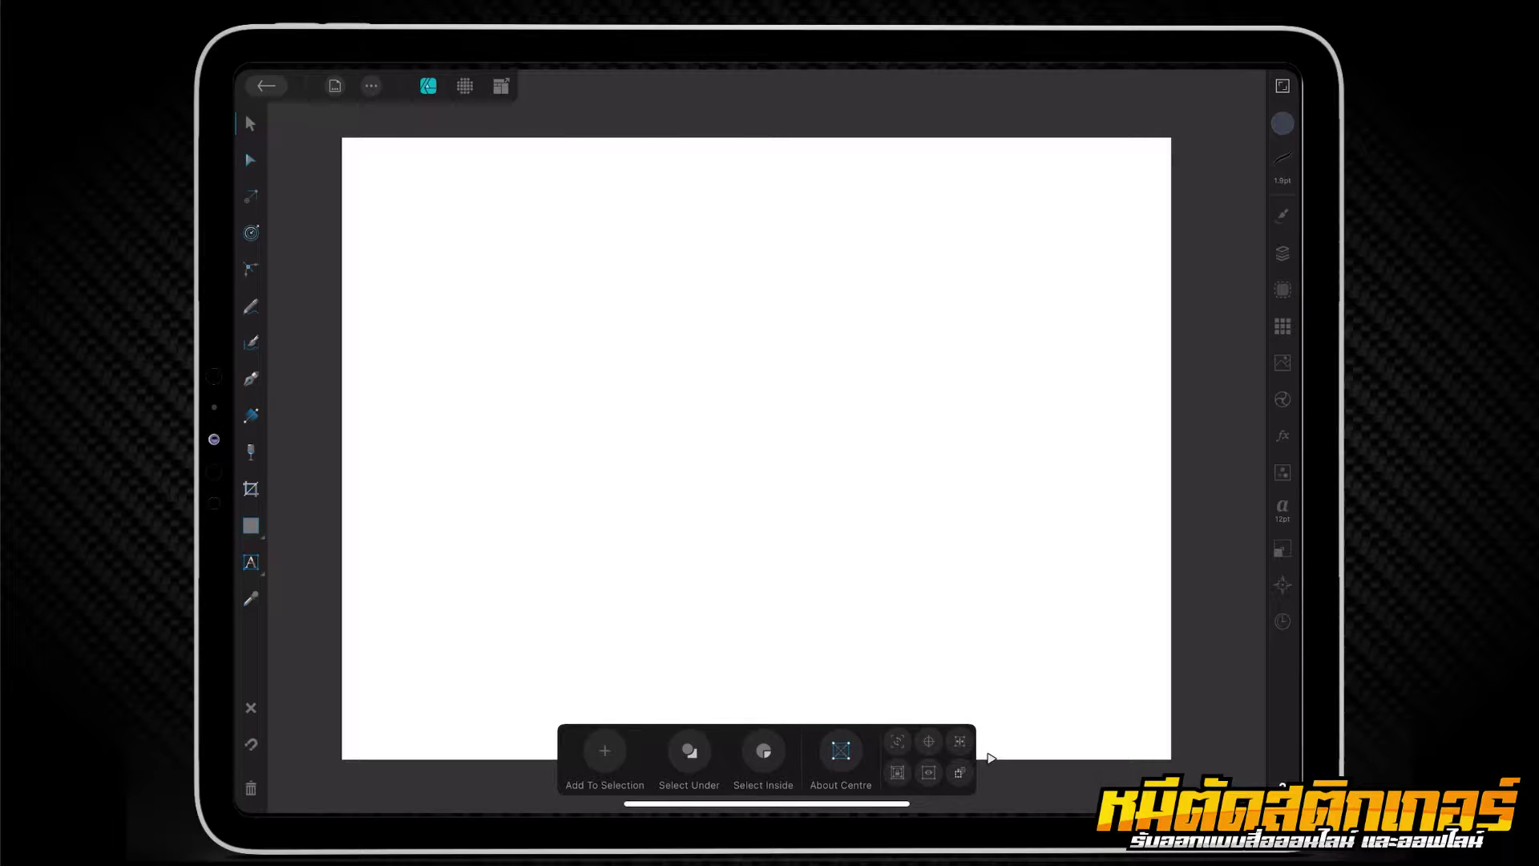
Step: Bring the U.S. Army star photo from Photos onto the canvas
{"action": "left_click_drag", "start_coordinate": [1288, 440], "coordinate": [1106, 440]}
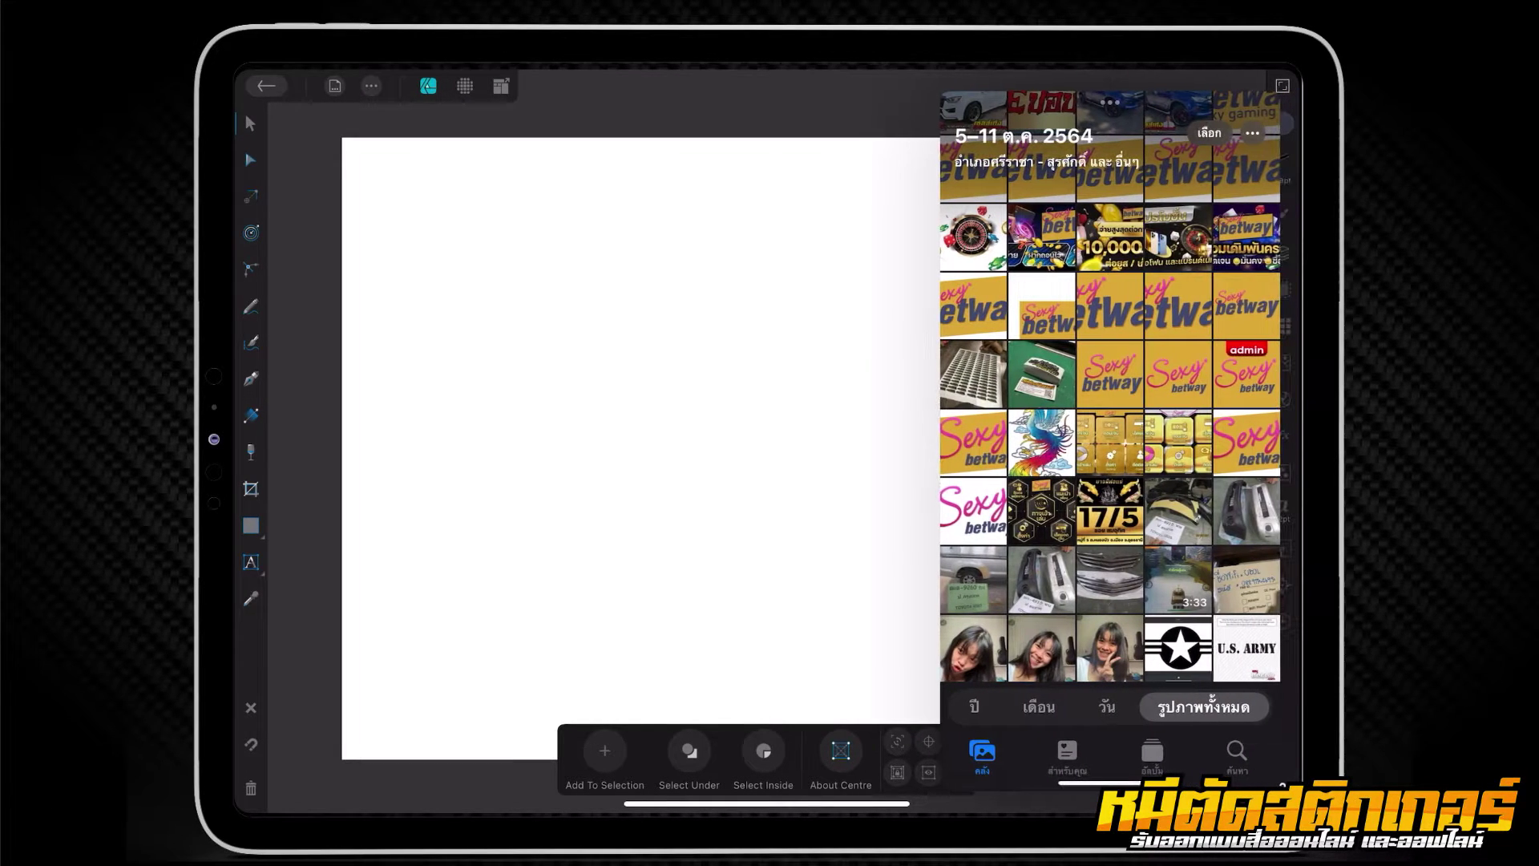
{"action": "left_click_drag", "start_coordinate": [1178, 645], "coordinate": [698, 521]}
{"action": "left_click_drag", "start_coordinate": [1110, 101], "coordinate": [1314, 102]}
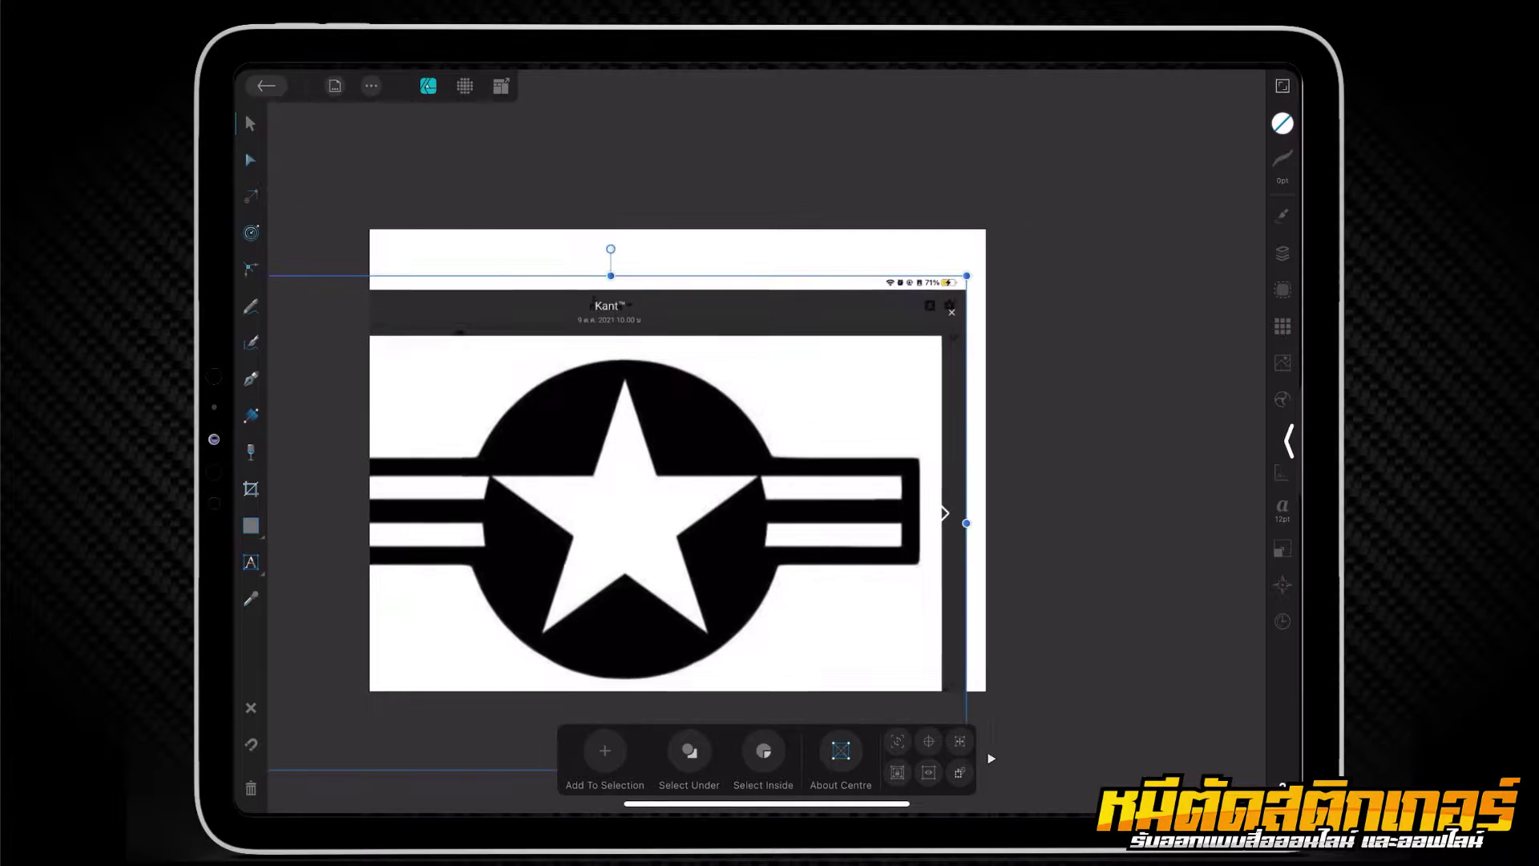
Step: Scale and centre the star photo on the artboard, then show the Layers panel
{"action": "left_click_drag", "start_coordinate": [668, 522], "coordinate": [639, 425]}
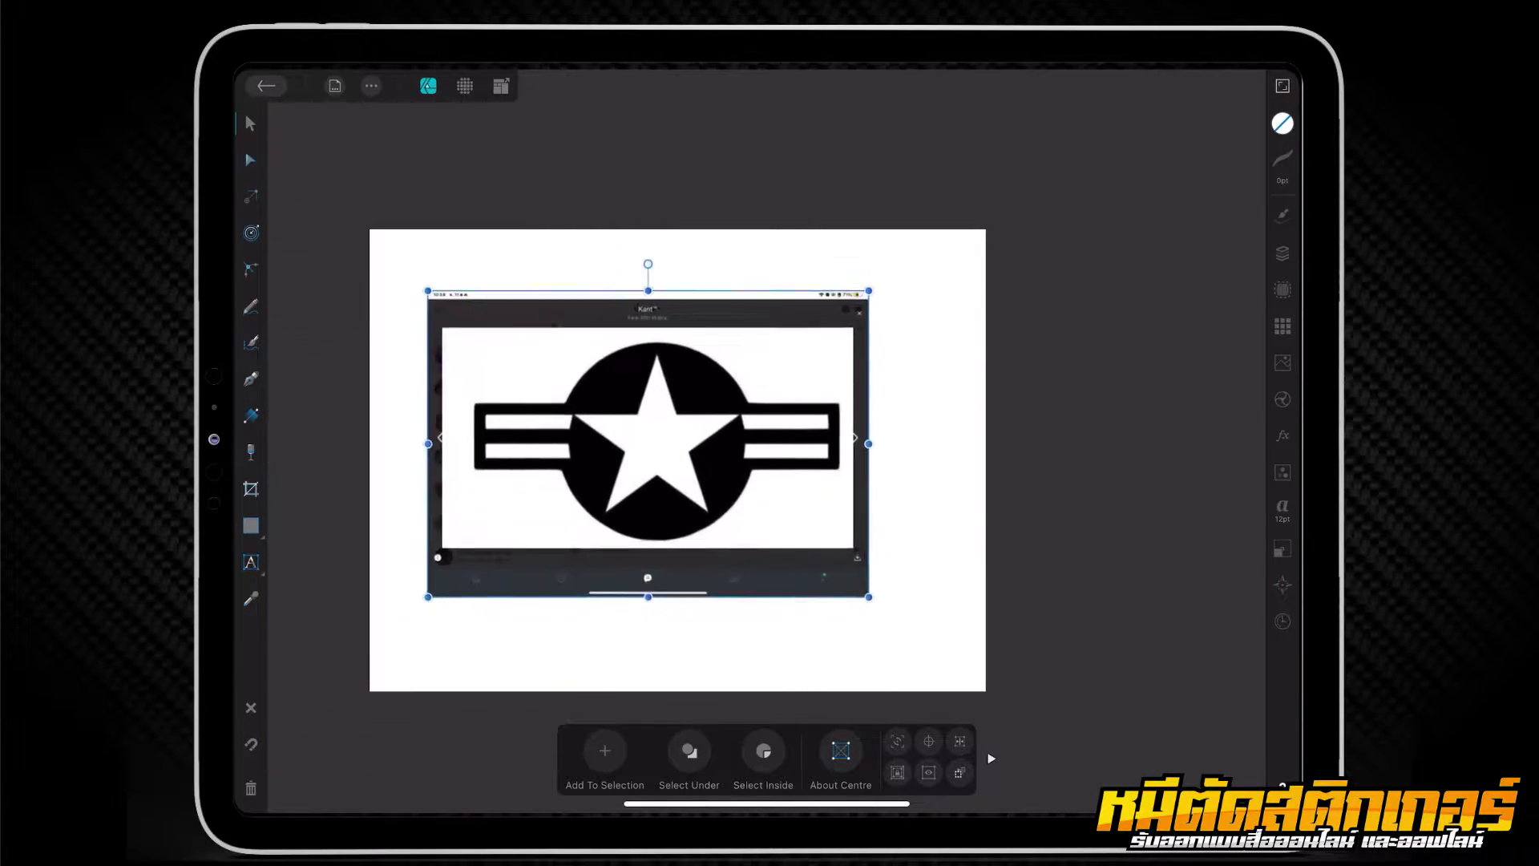
{"action": "left_click_drag", "start_coordinate": [859, 578], "coordinate": [955, 648]}
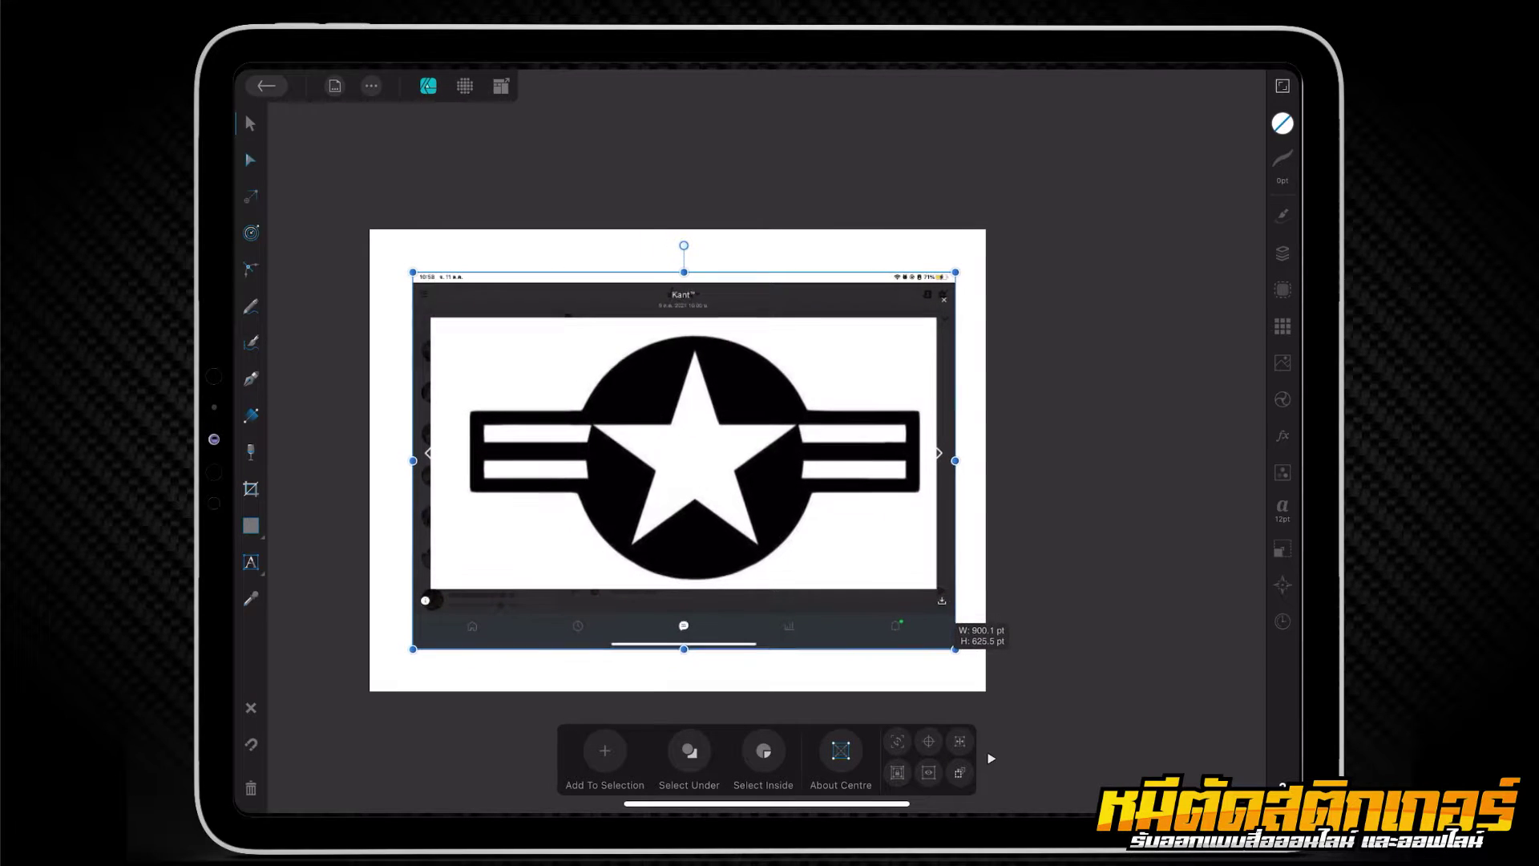
{"action": "left_click", "coordinate": [1282, 253]}
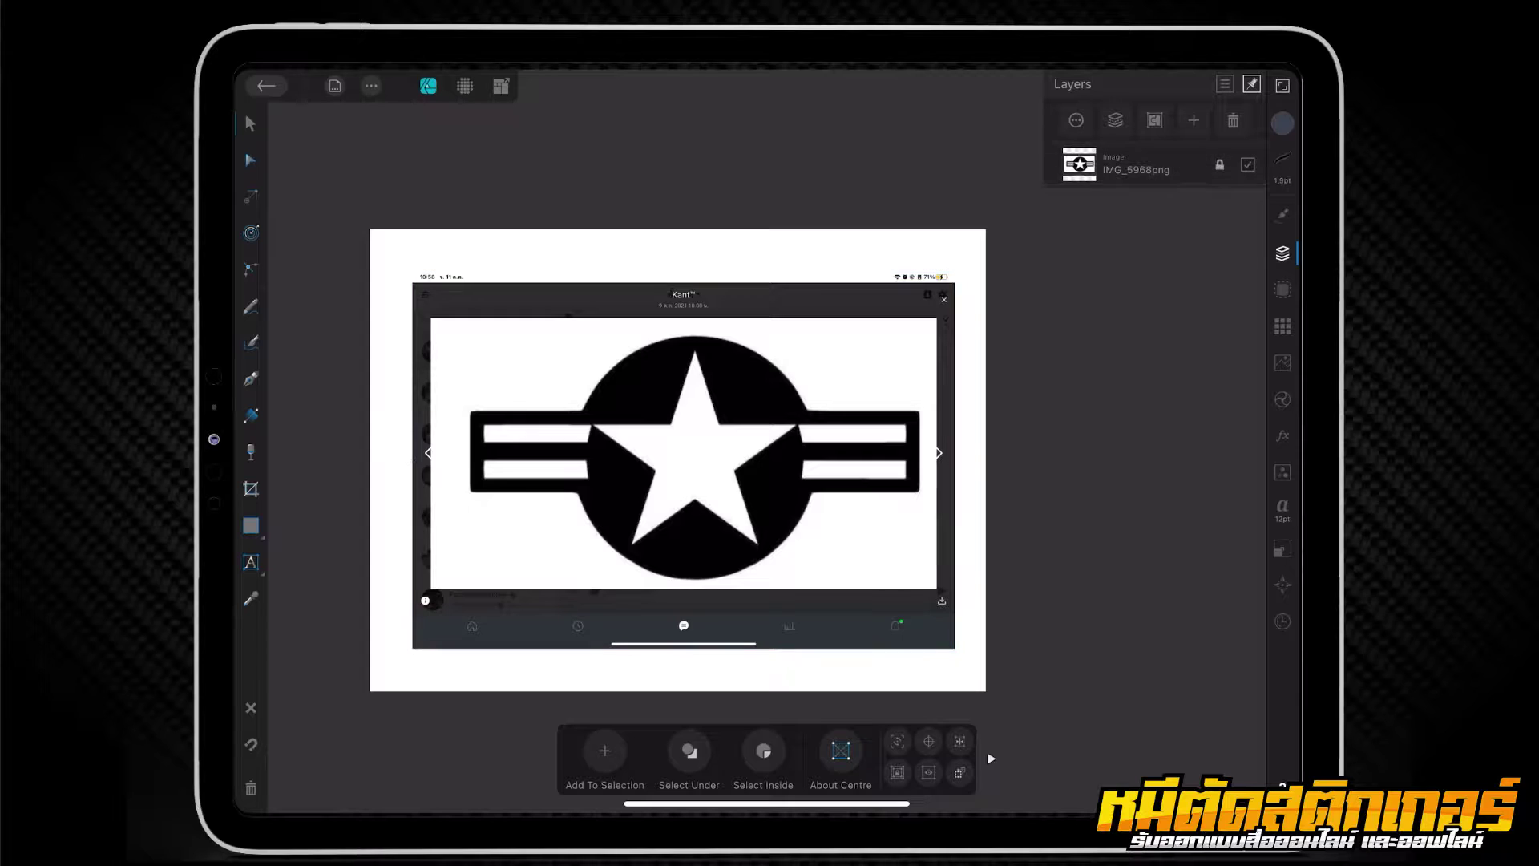
{"action": "scroll", "coordinate": [642, 477], "scroll_direction": "up", "scroll_amount": 5}
Step: Draw a circle over the star emblem with the Ellipse tool
{"action": "left_click", "coordinate": [251, 525]}
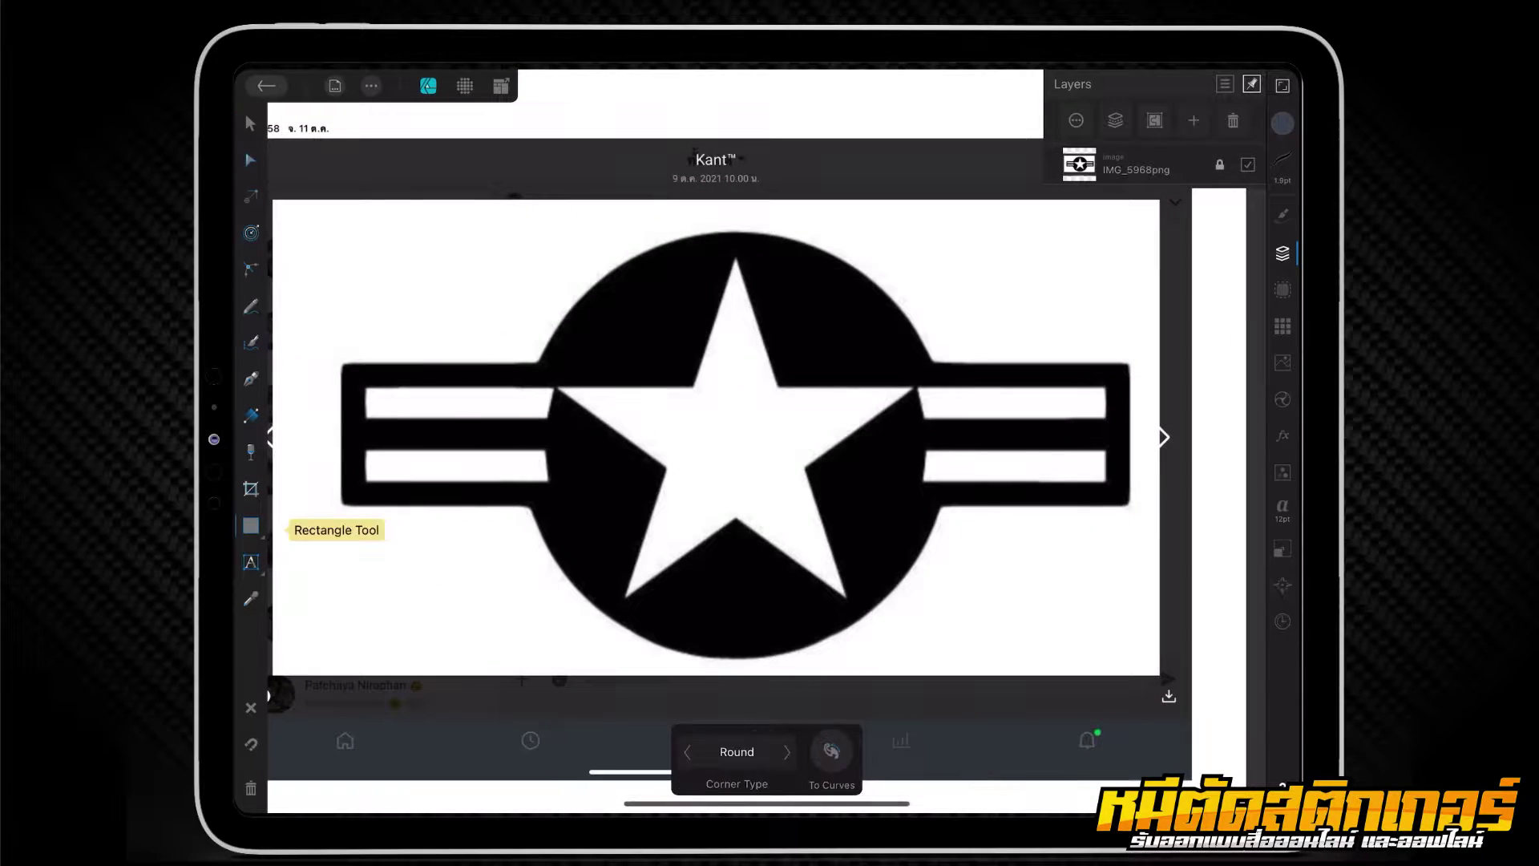
{"action": "left_click", "coordinate": [336, 733]}
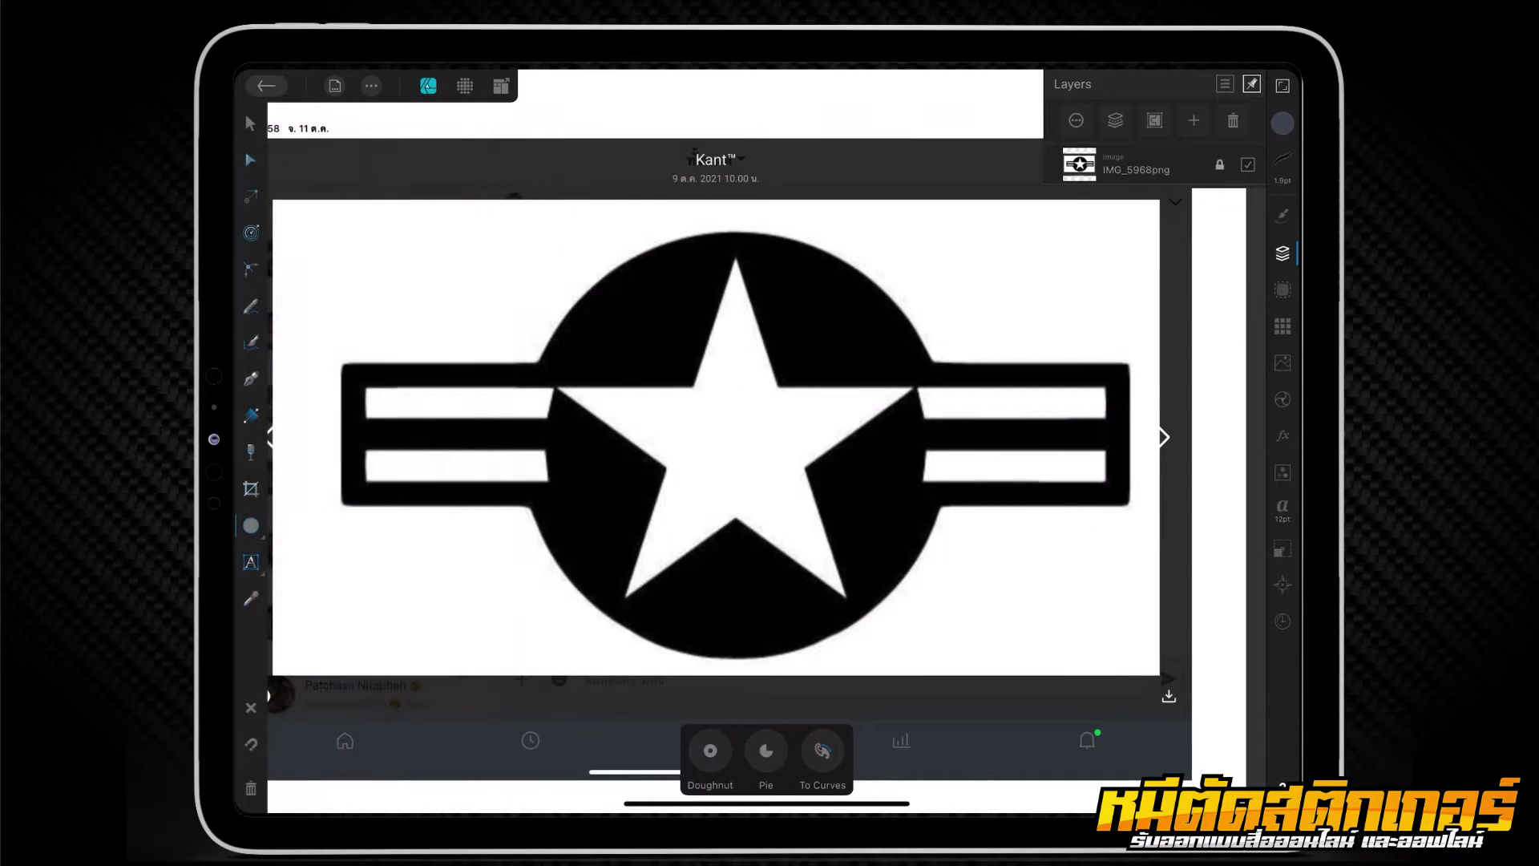
{"action": "left_click_drag", "start_coordinate": [564, 260], "coordinate": [917, 612]}
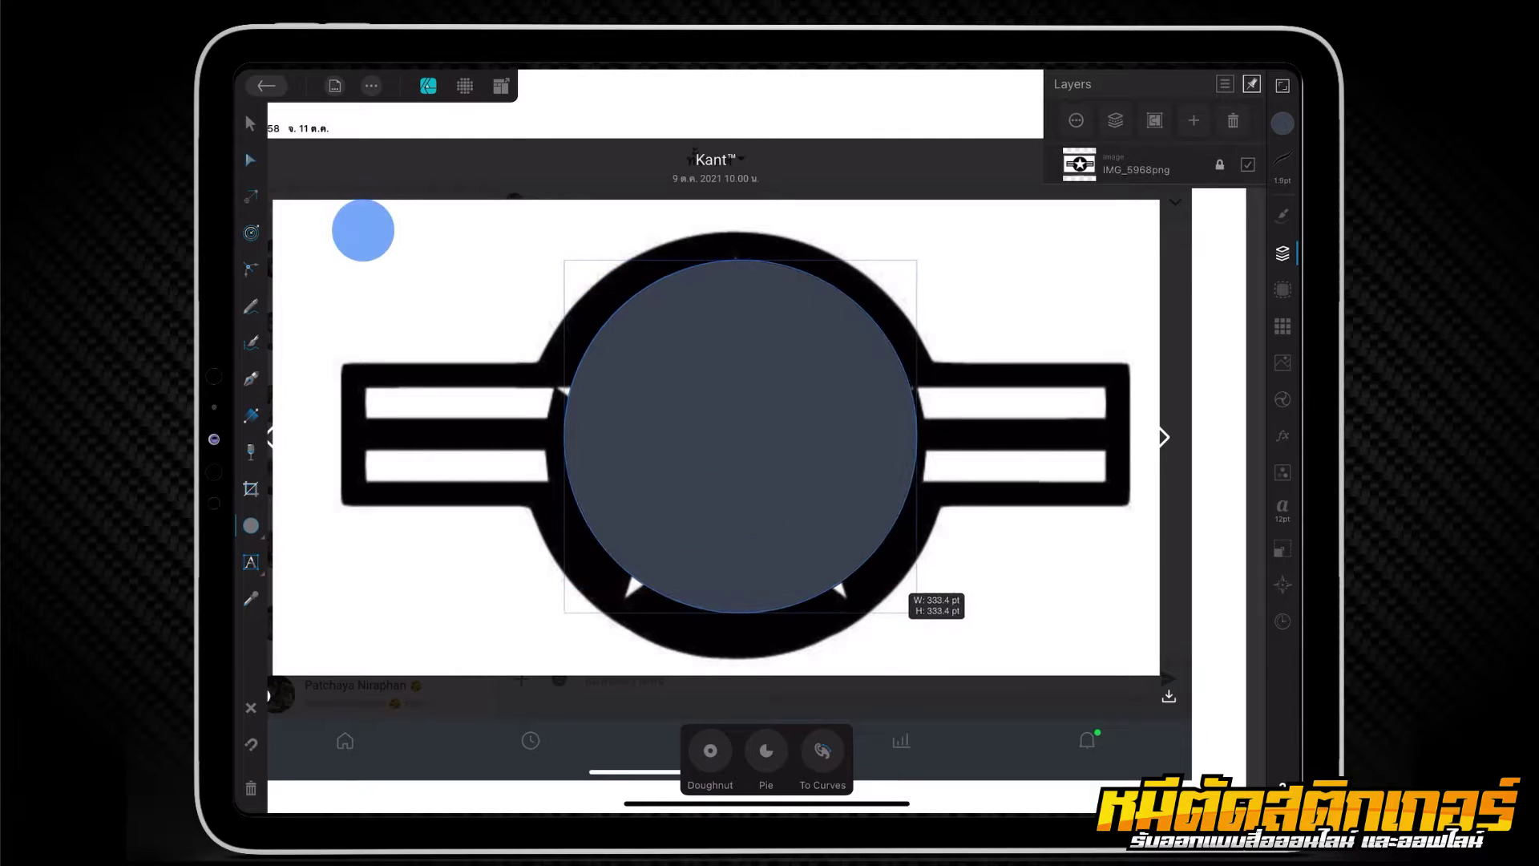
Step: Give the circle no fill, a red outline and an even-width stroke pressure
{"action": "left_click", "coordinate": [1282, 123]}
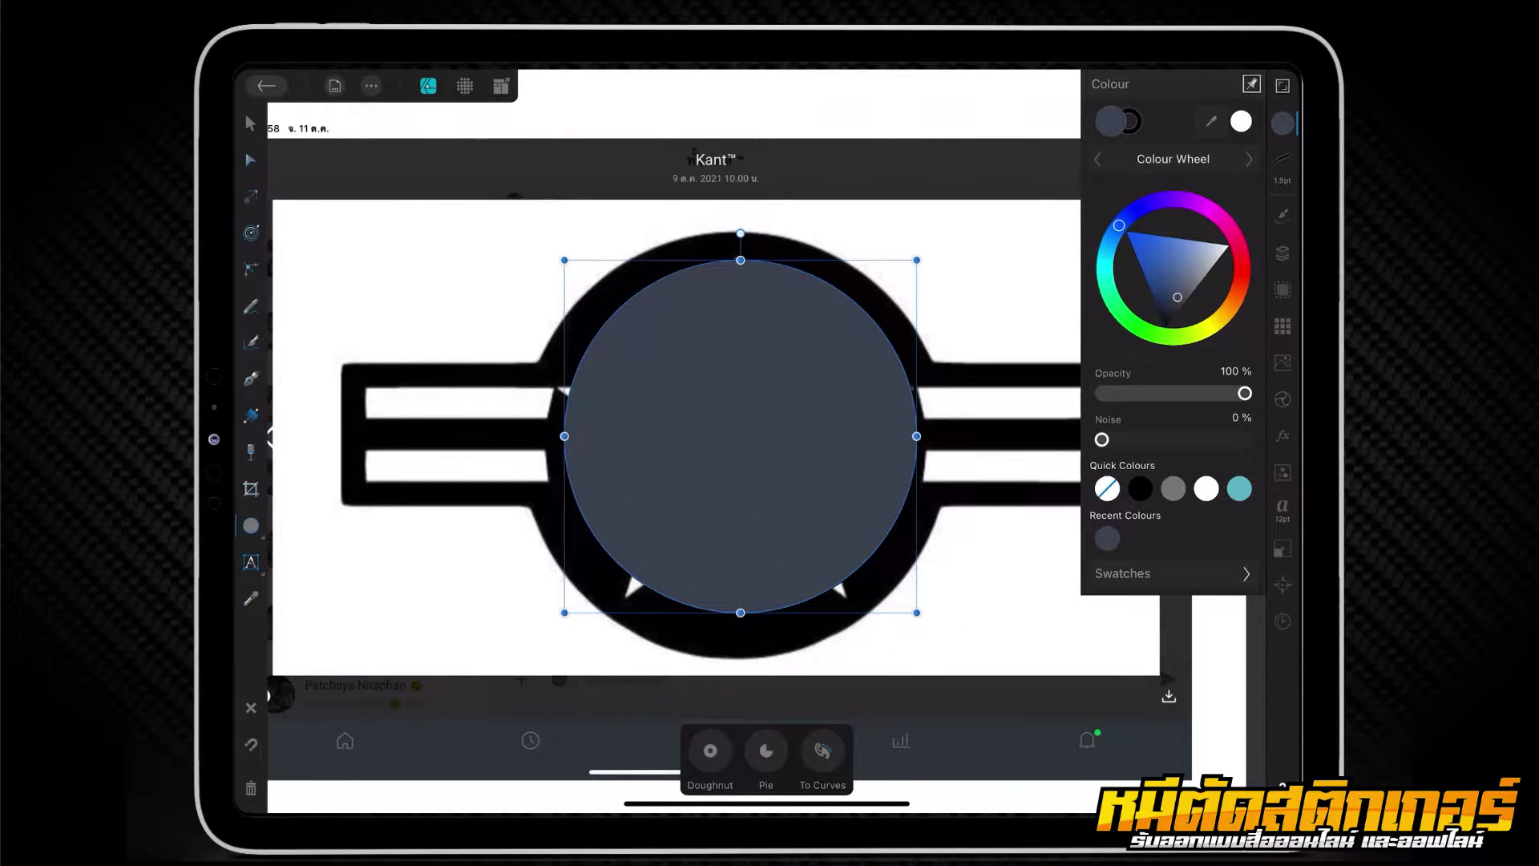
{"action": "left_click", "coordinate": [1107, 488]}
{"action": "left_click", "coordinate": [1130, 122]}
{"action": "left_click", "coordinate": [1232, 268]}
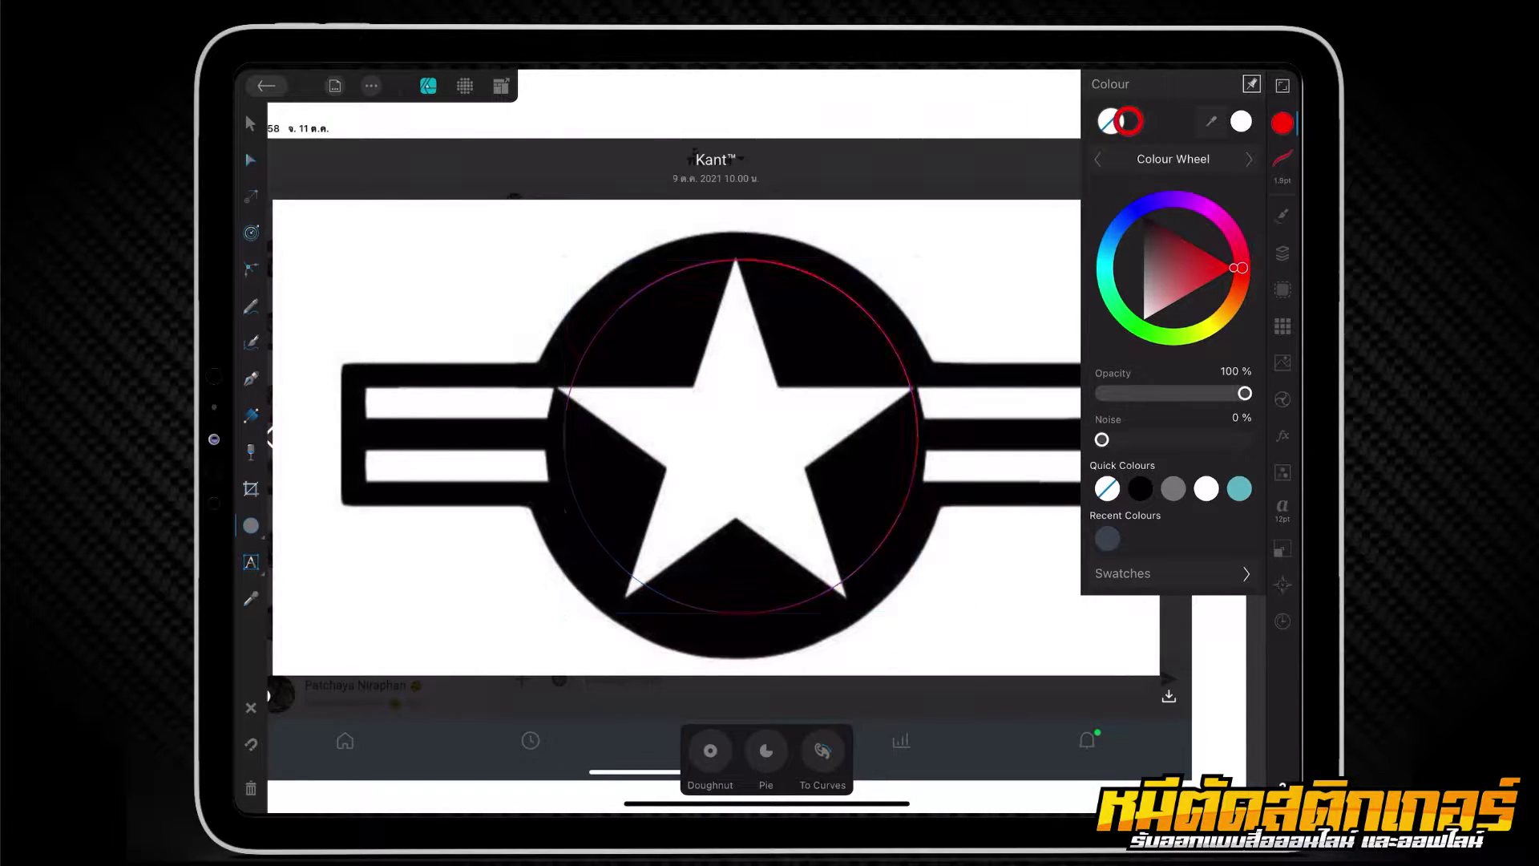
{"action": "left_click", "coordinate": [1283, 158]}
{"action": "left_click", "coordinate": [1199, 295]}
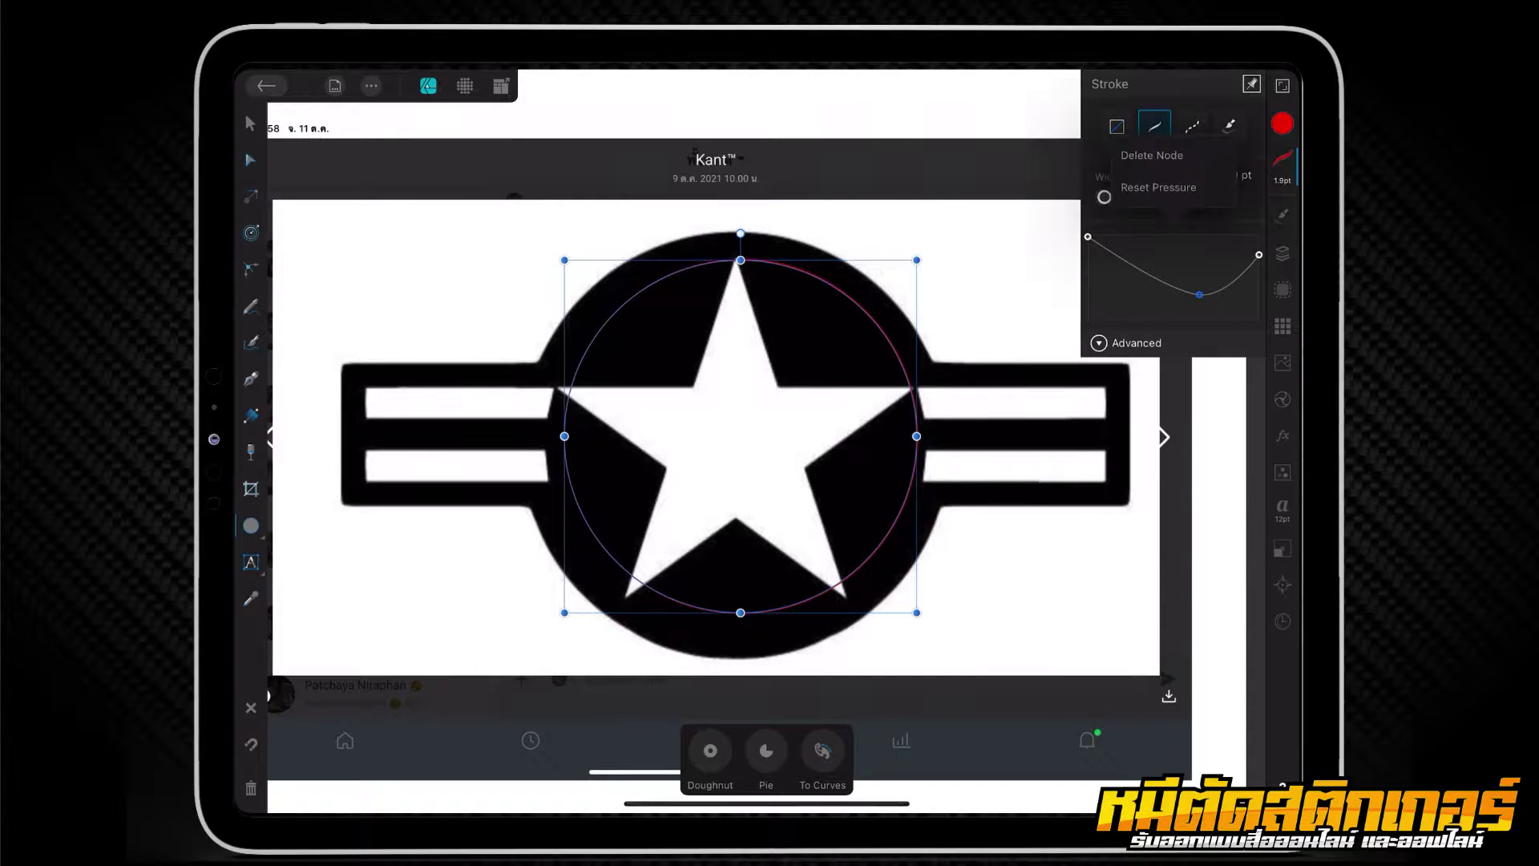
{"action": "left_click", "coordinate": [1158, 187]}
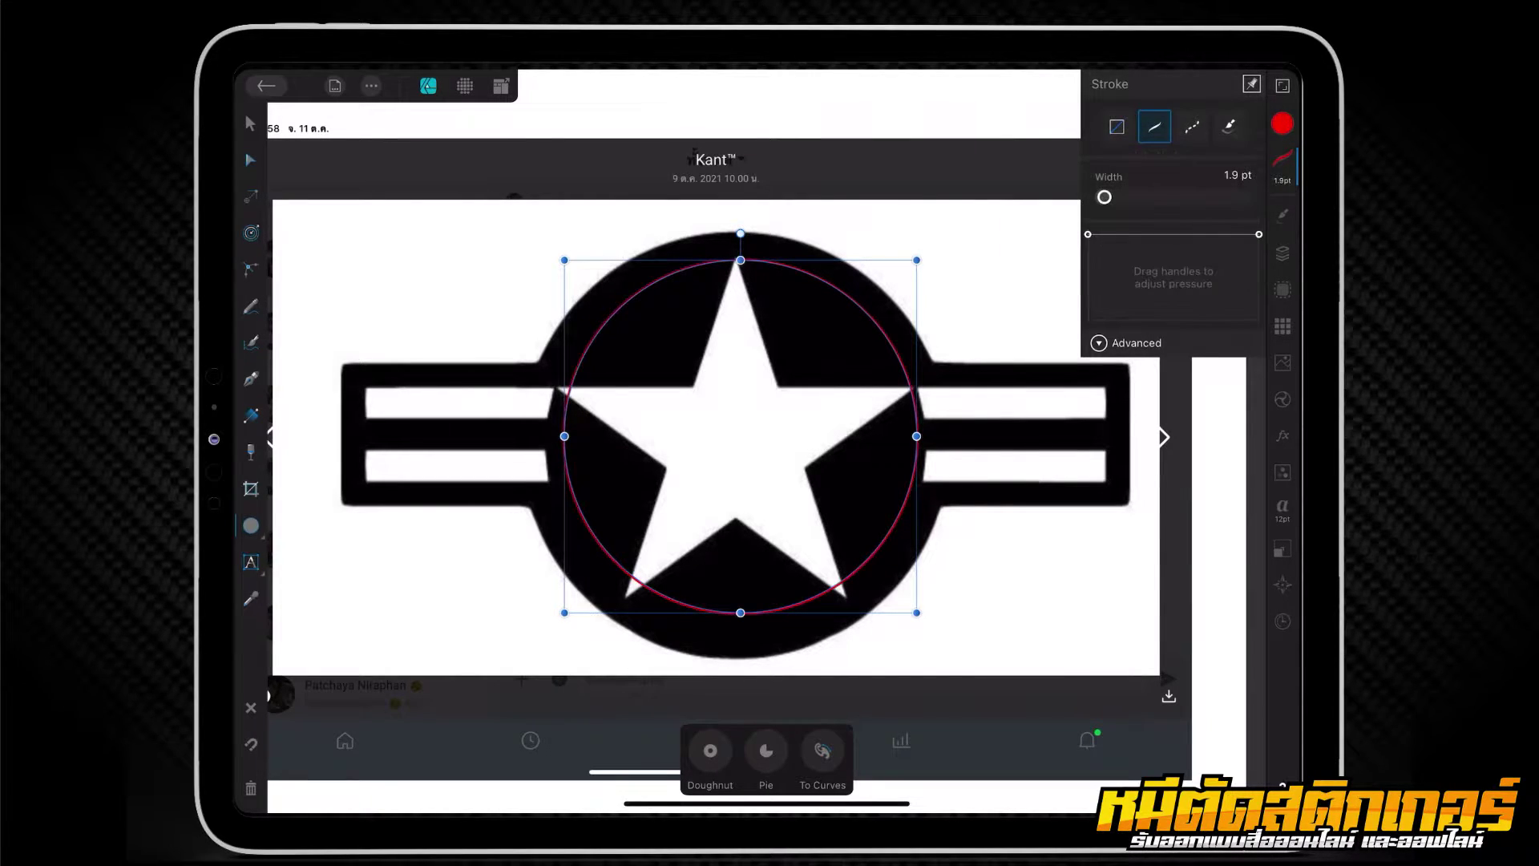
Step: Enlarge the circle to about 352 pt so it meets the star's points
{"action": "left_click_drag", "start_coordinate": [916, 613], "coordinate": [926, 622]}
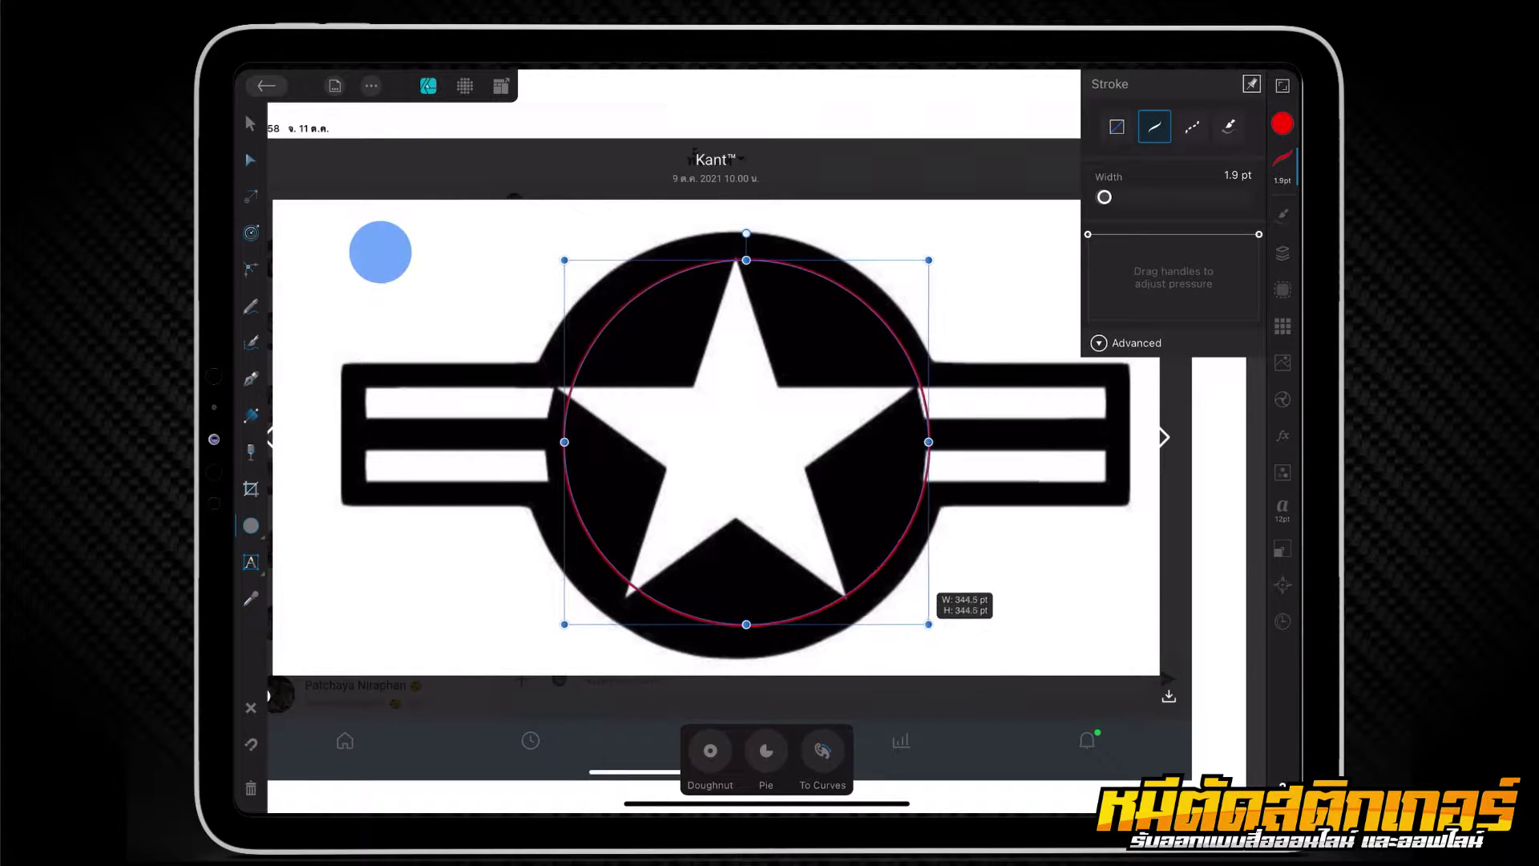
{"action": "left_click_drag", "start_coordinate": [927, 622], "coordinate": [928, 624]}
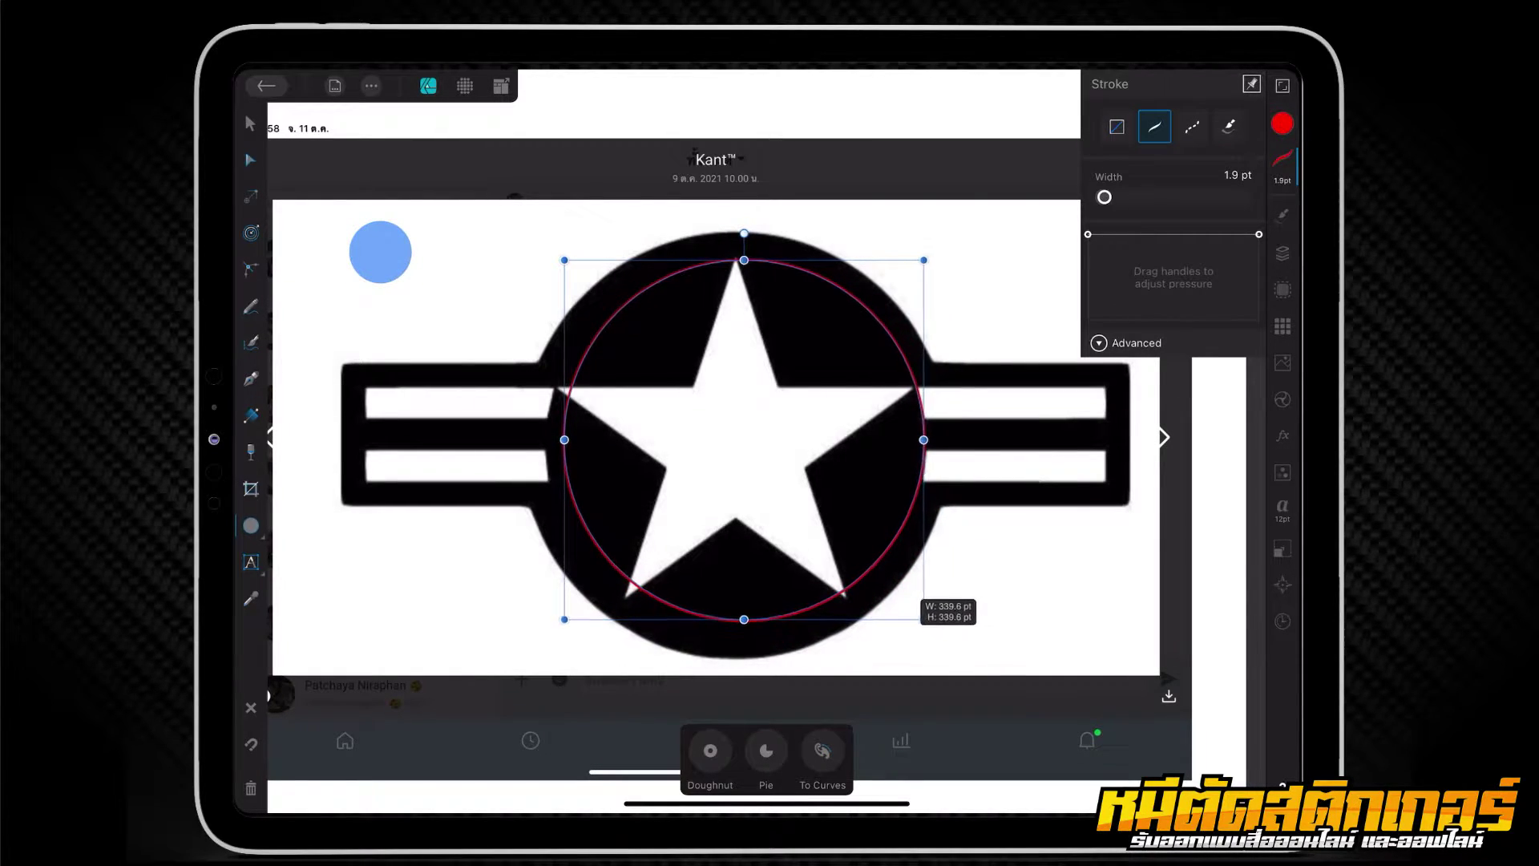
{"action": "left_click_drag", "start_coordinate": [860, 498], "coordinate": [864, 500]}
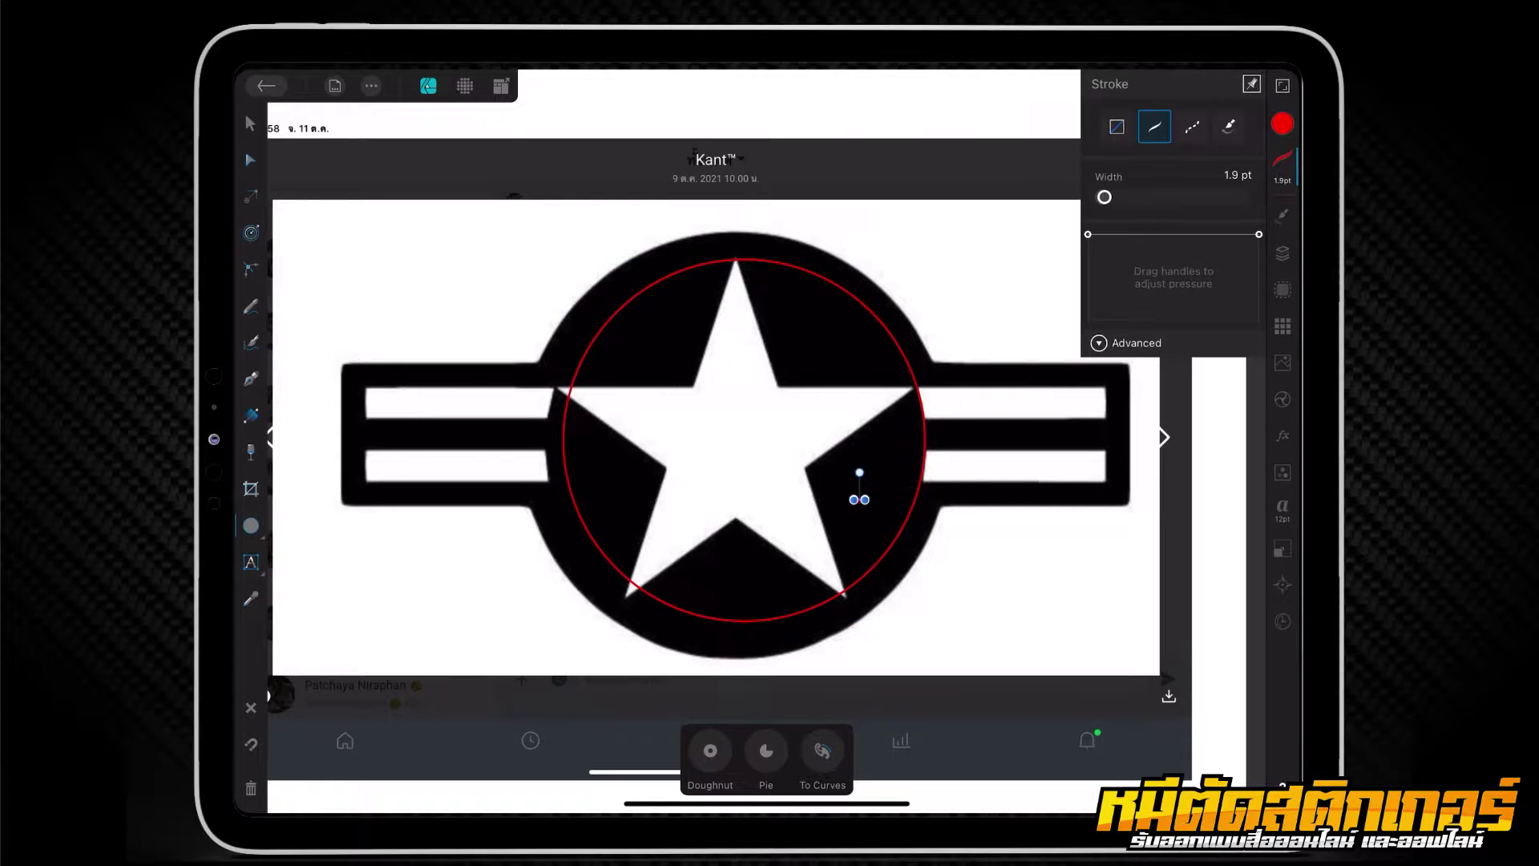
{"action": "key", "text": "ctrl+z"}
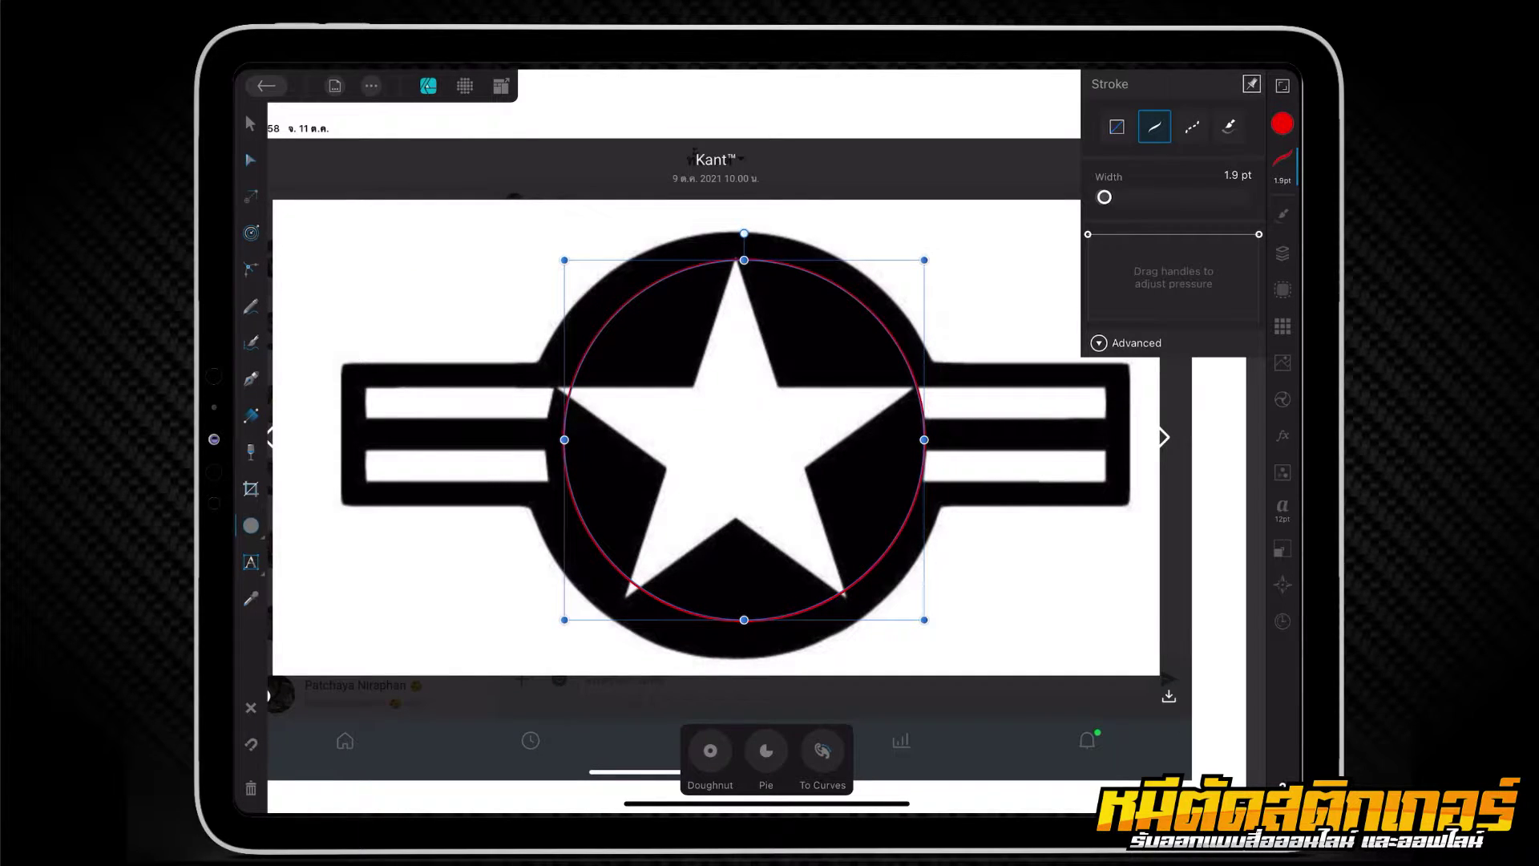
{"action": "left_click", "coordinate": [250, 122]}
Step: Centre the circle on the star and widen it to match the star outline
{"action": "left_click_drag", "start_coordinate": [743, 439], "coordinate": [734, 437]}
{"action": "left_click_drag", "start_coordinate": [914, 616], "coordinate": [919, 635]}
{"action": "left_click_drag", "start_coordinate": [554, 446], "coordinate": [548, 446]}
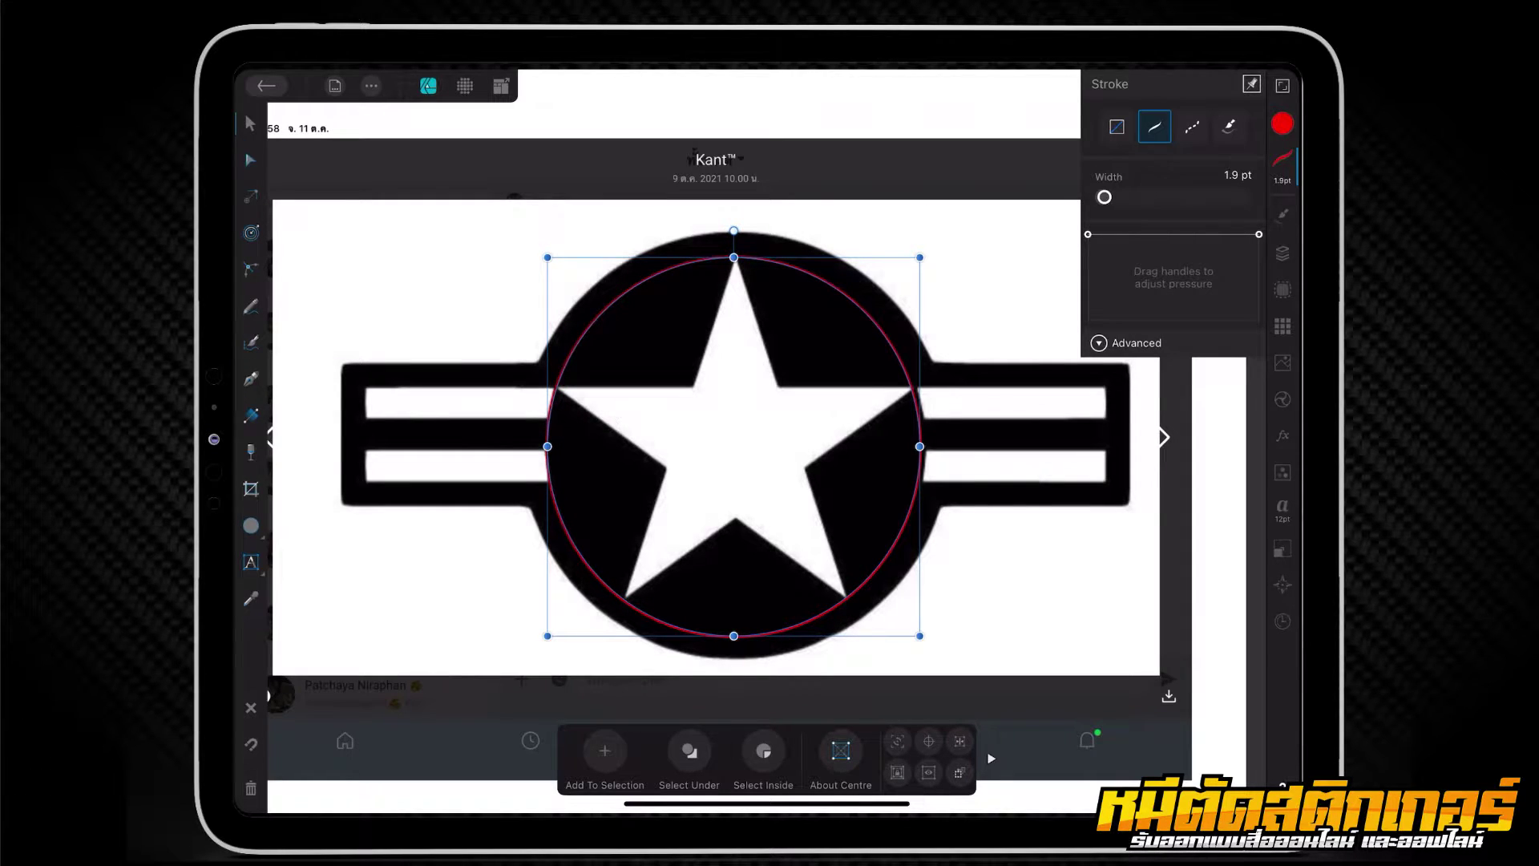
{"action": "left_click_drag", "start_coordinate": [919, 446], "coordinate": [926, 446]}
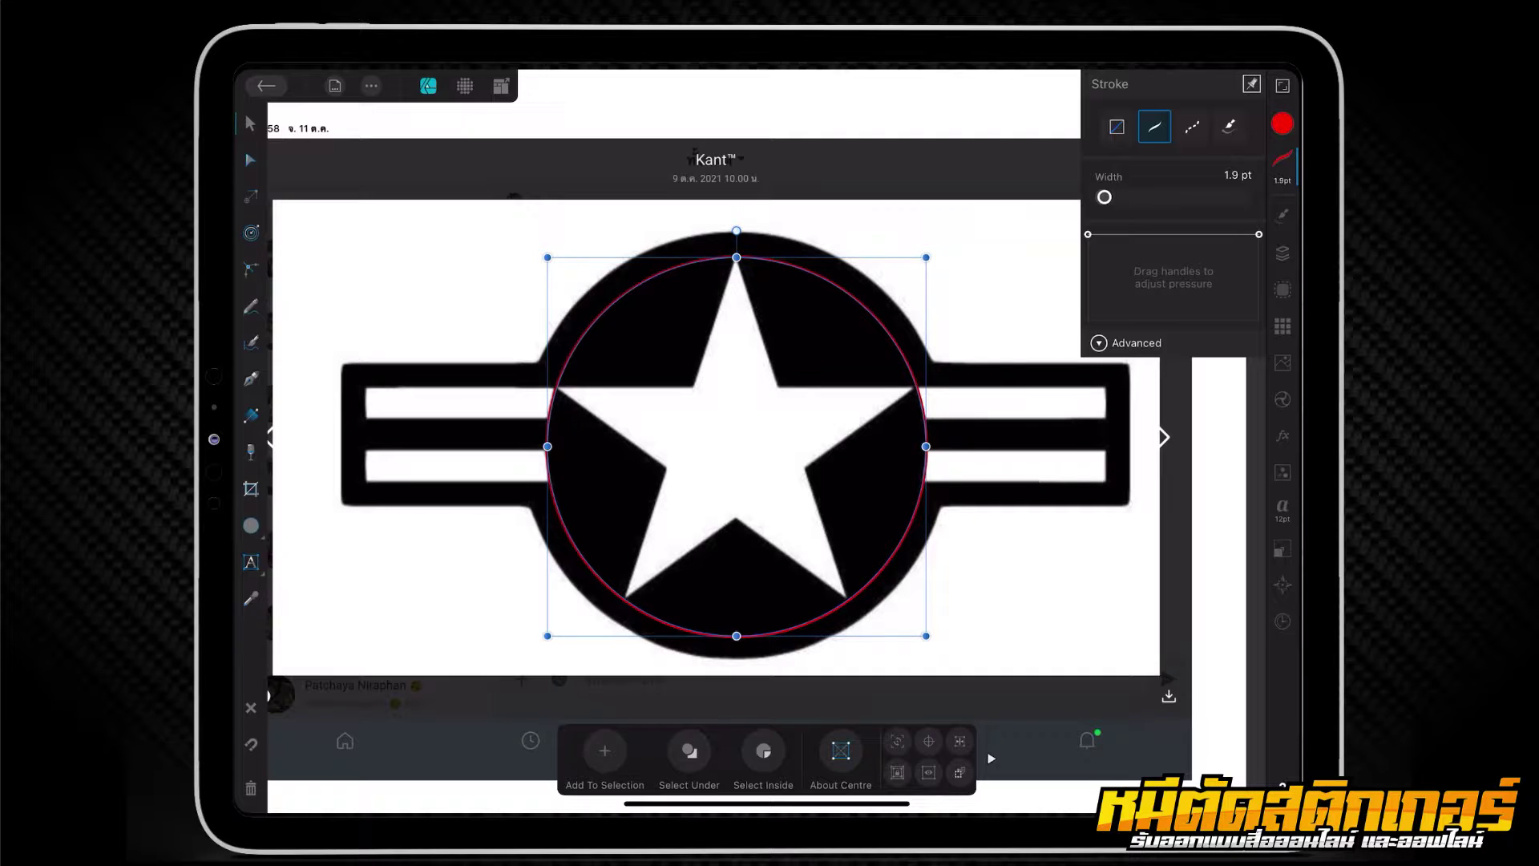
Step: Duplicate the red circle and enlarge the copy to about 403 pt at the disc's edge
{"action": "left_click", "coordinate": [371, 86]}
{"action": "left_click", "coordinate": [425, 145]}
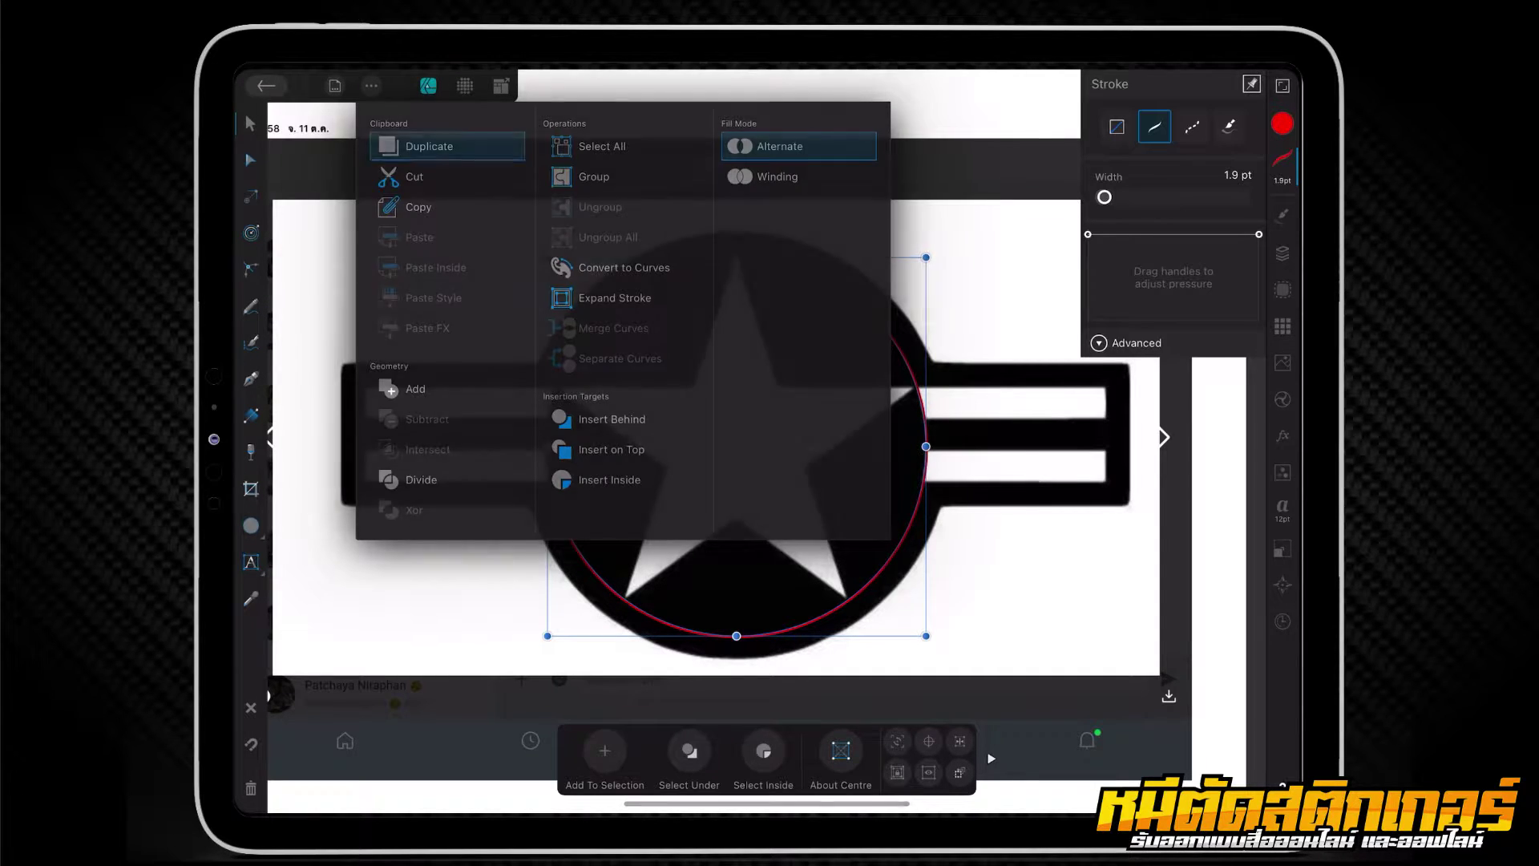
{"action": "left_click_drag", "start_coordinate": [736, 446], "coordinate": [712, 422]}
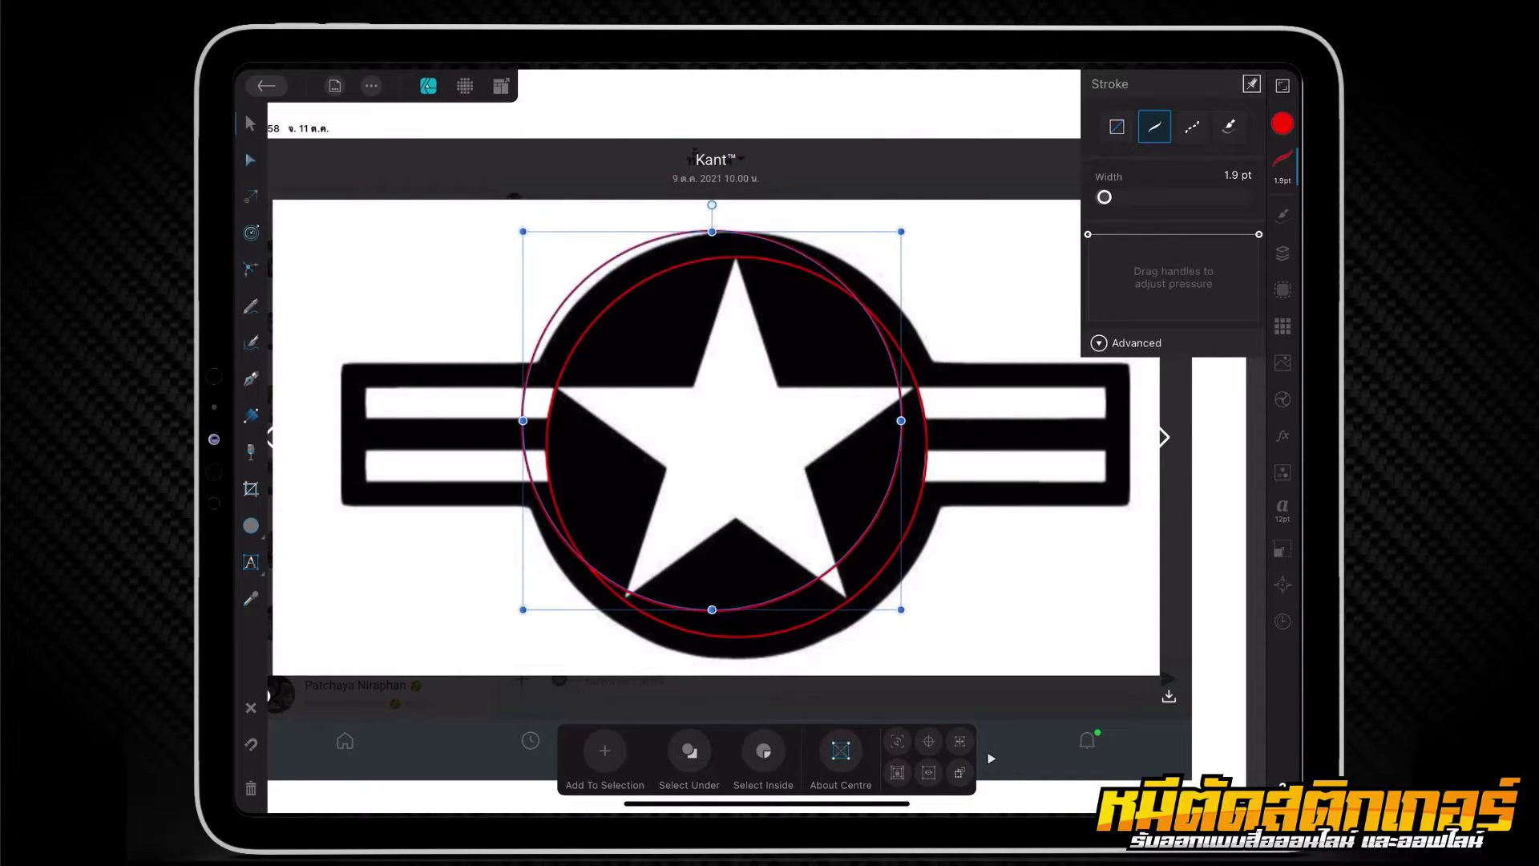
{"action": "left_click_drag", "start_coordinate": [901, 610], "coordinate": [947, 657]}
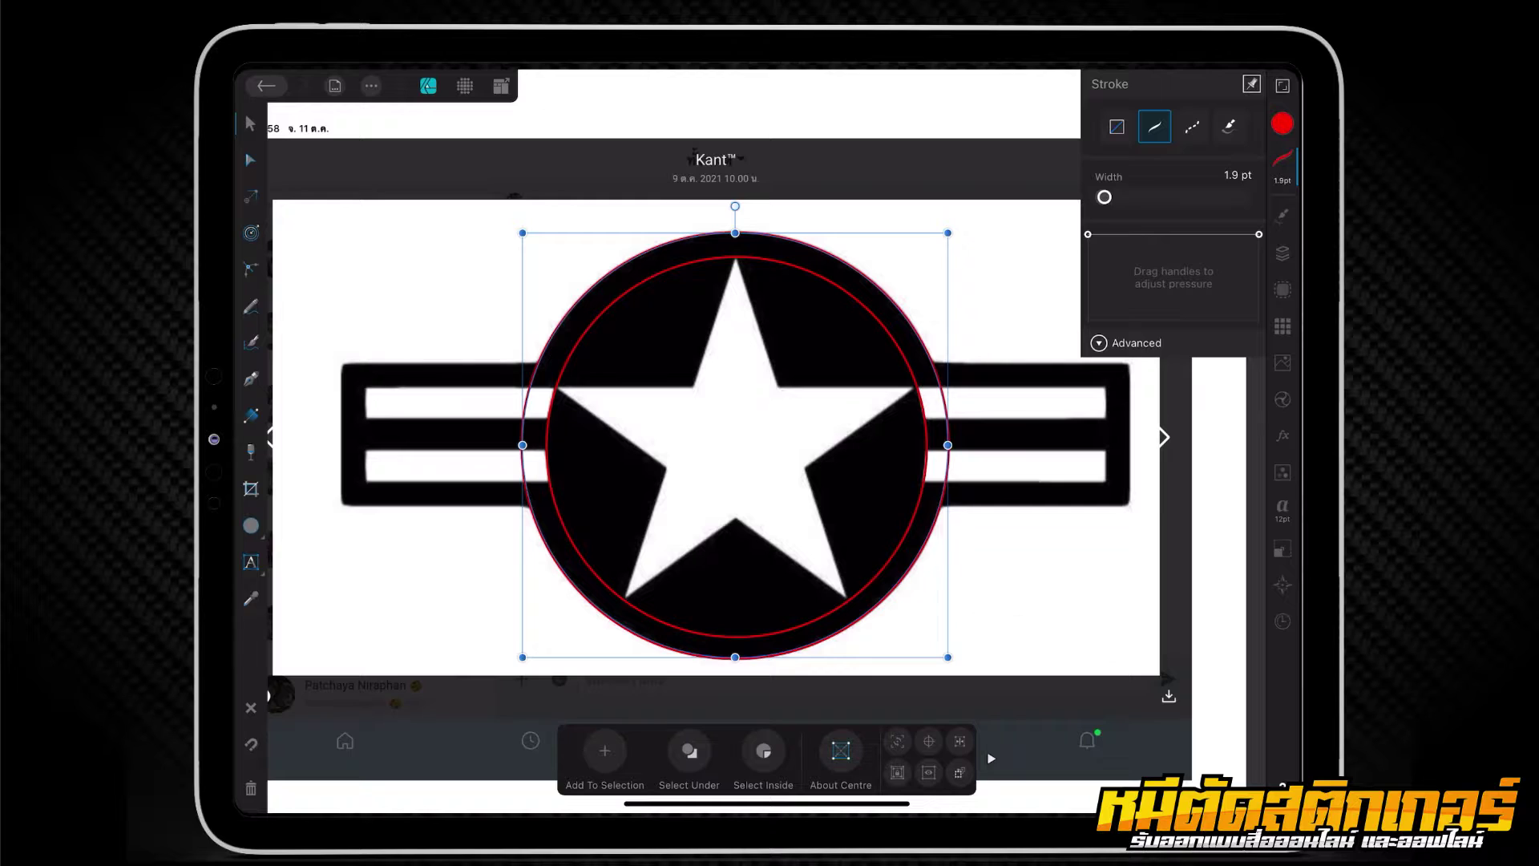
{"action": "left_click", "coordinate": [251, 525]}
{"action": "left_click", "coordinate": [337, 215]}
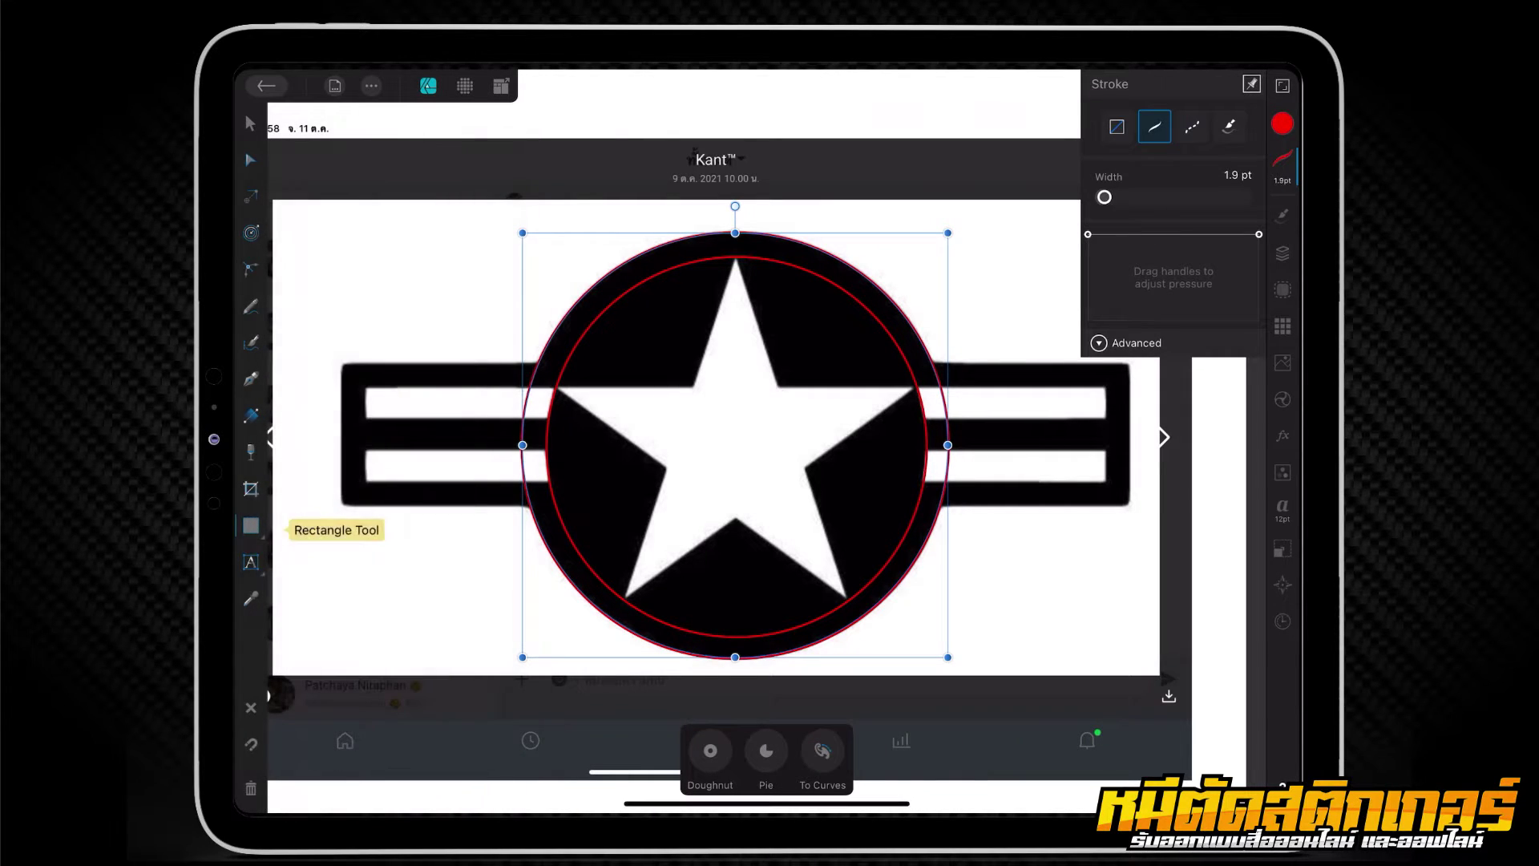
Step: Draw a rectangle around the roundel's horizontal bar
{"action": "left_click_drag", "start_coordinate": [343, 506], "coordinate": [1130, 363]}
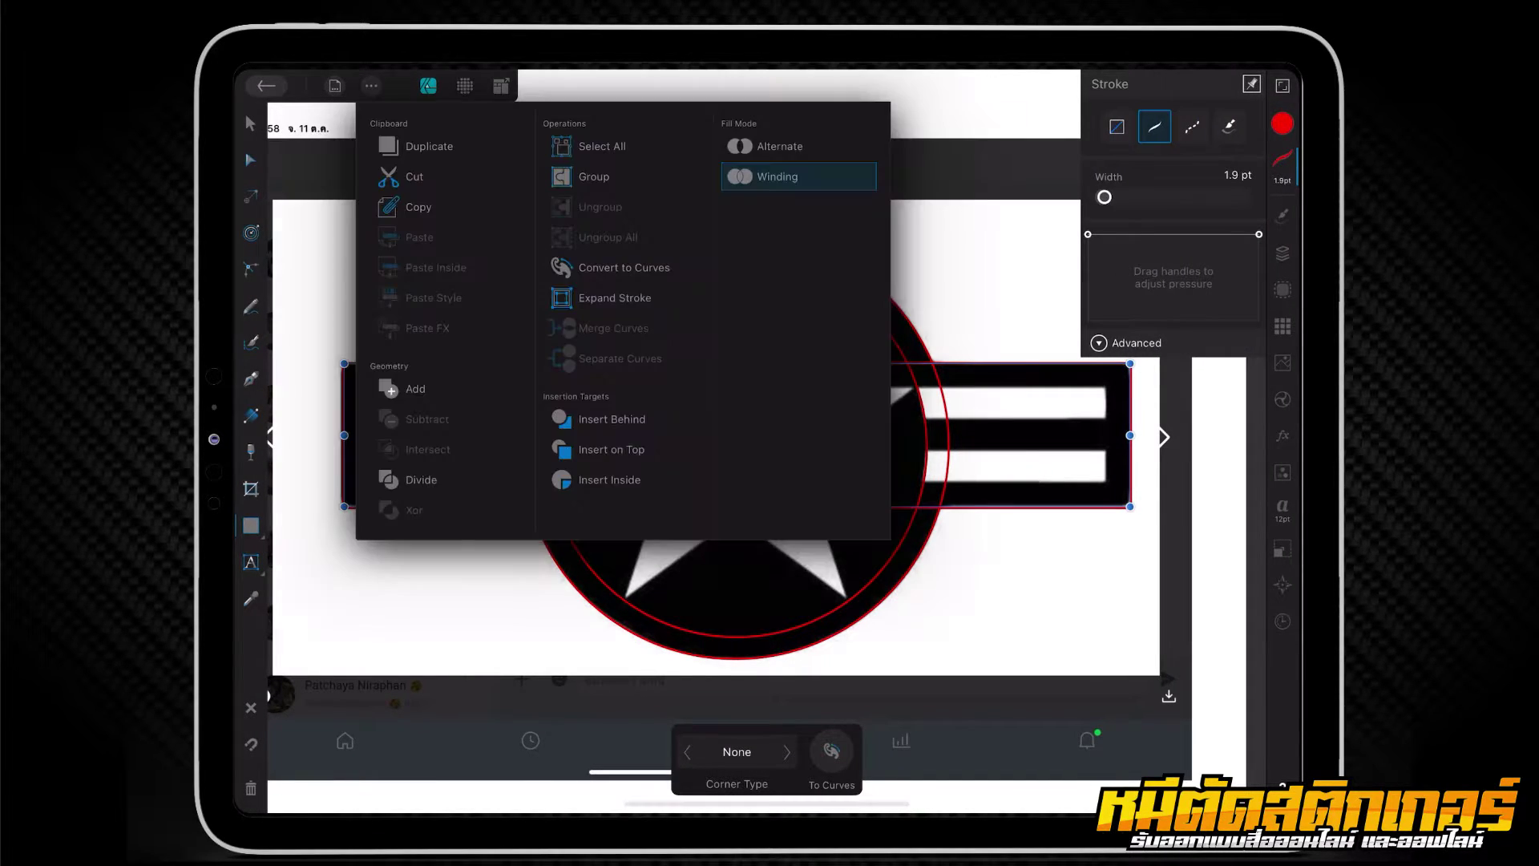
{"action": "left_click_drag", "start_coordinate": [1044, 517], "coordinate": [1072, 563]}
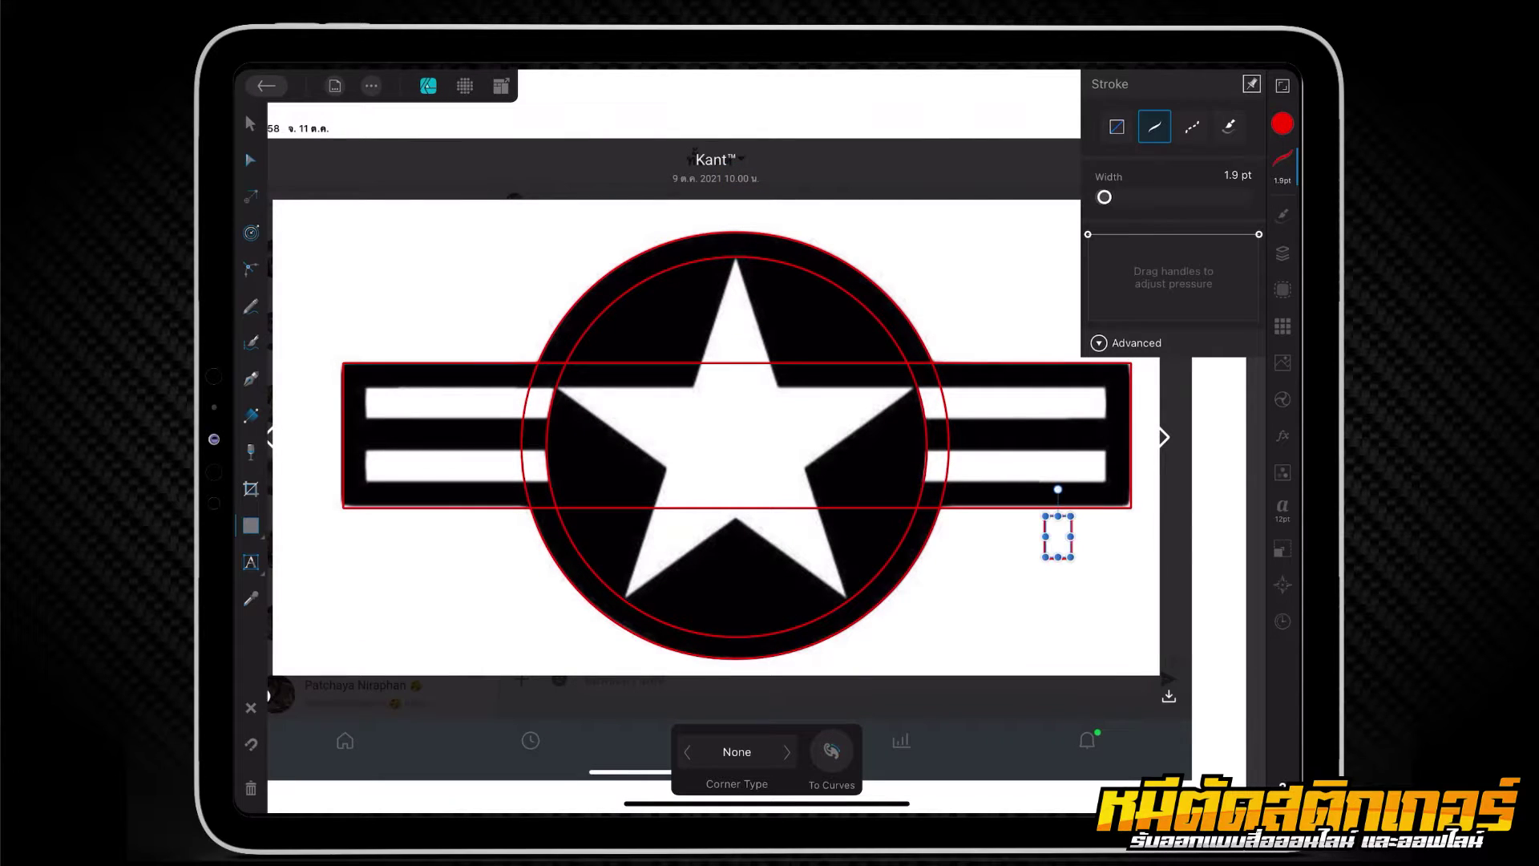
{"action": "key", "text": "ctrl+z"}
Step: Make thin stripe copies of the bar rectangle over the upper and lower white bars
{"action": "left_click_drag", "start_coordinate": [736, 435], "coordinate": [758, 458]}
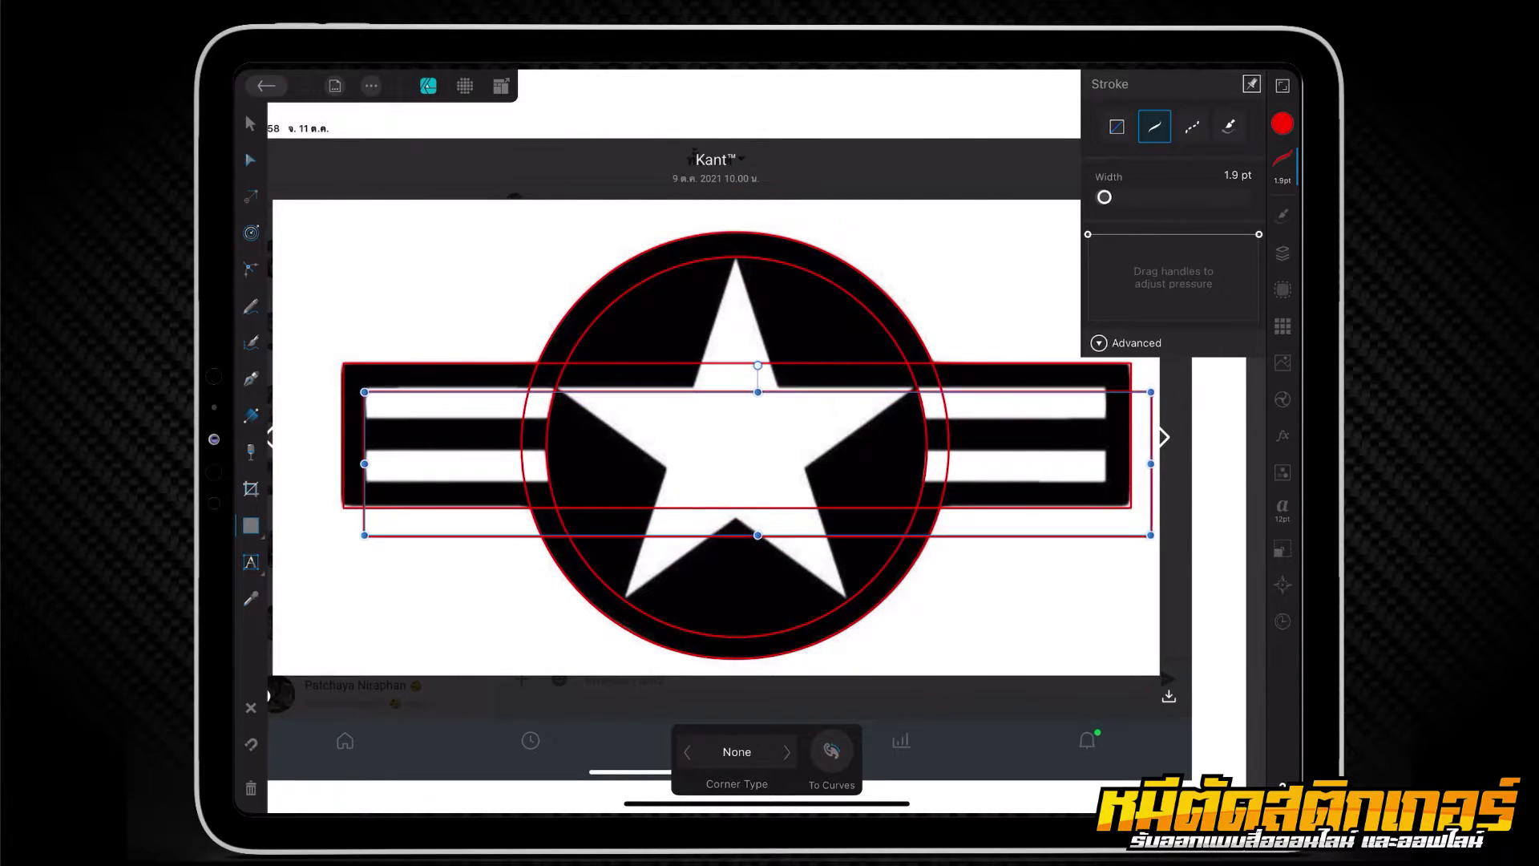
{"action": "mouse_move", "coordinate": [1151, 529]}
{"action": "left_mouse_down"}
{"action": "mouse_move", "coordinate": [1142, 453]}
{"action": "mouse_move", "coordinate": [1103, 416]}
{"action": "left_mouse_up"}
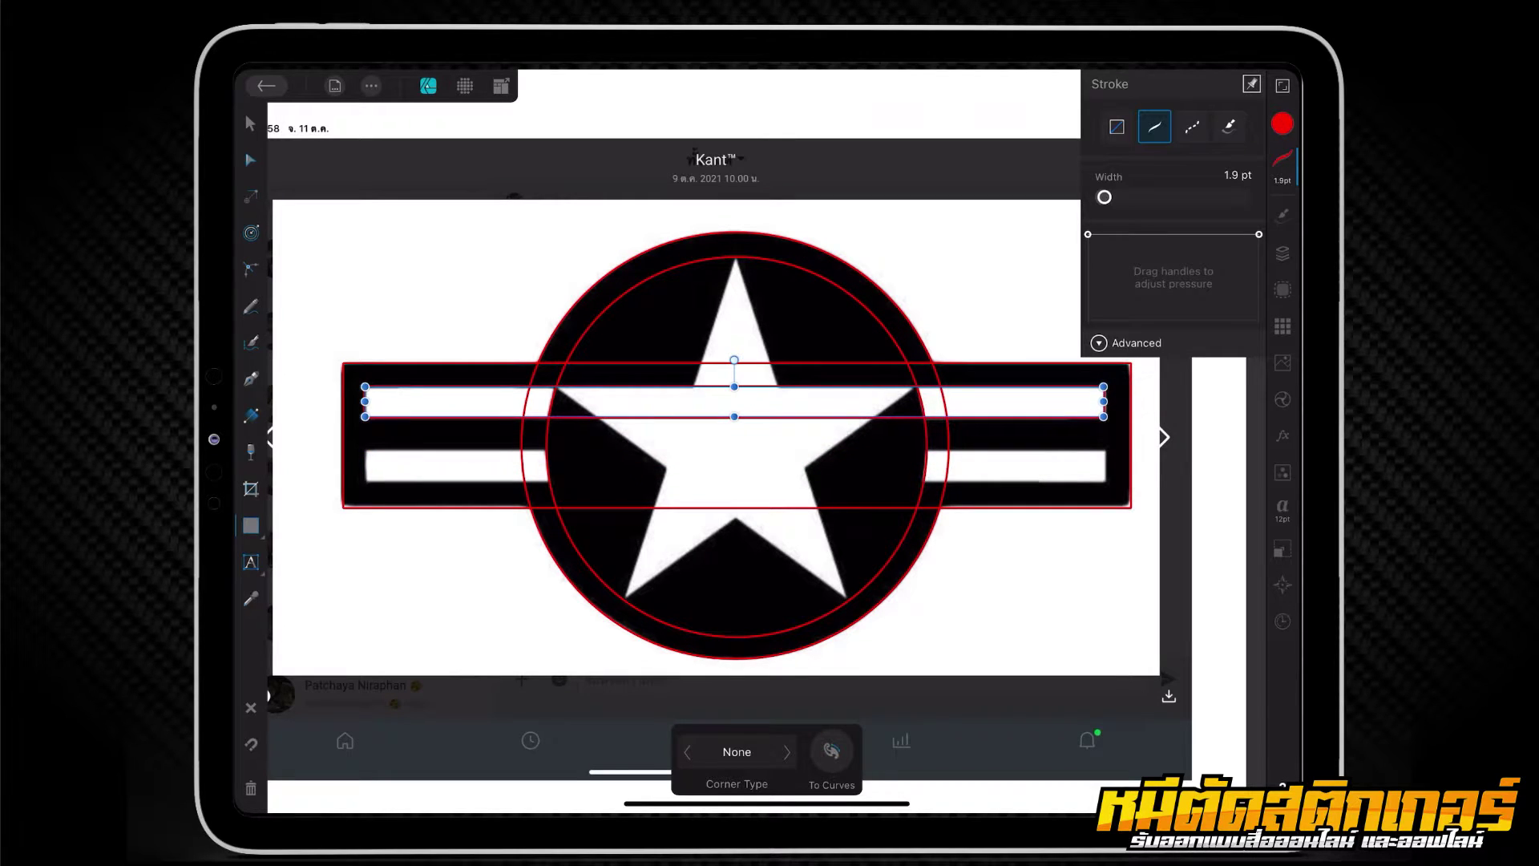
{"action": "left_click_drag", "start_coordinate": [734, 400], "coordinate": [735, 466]}
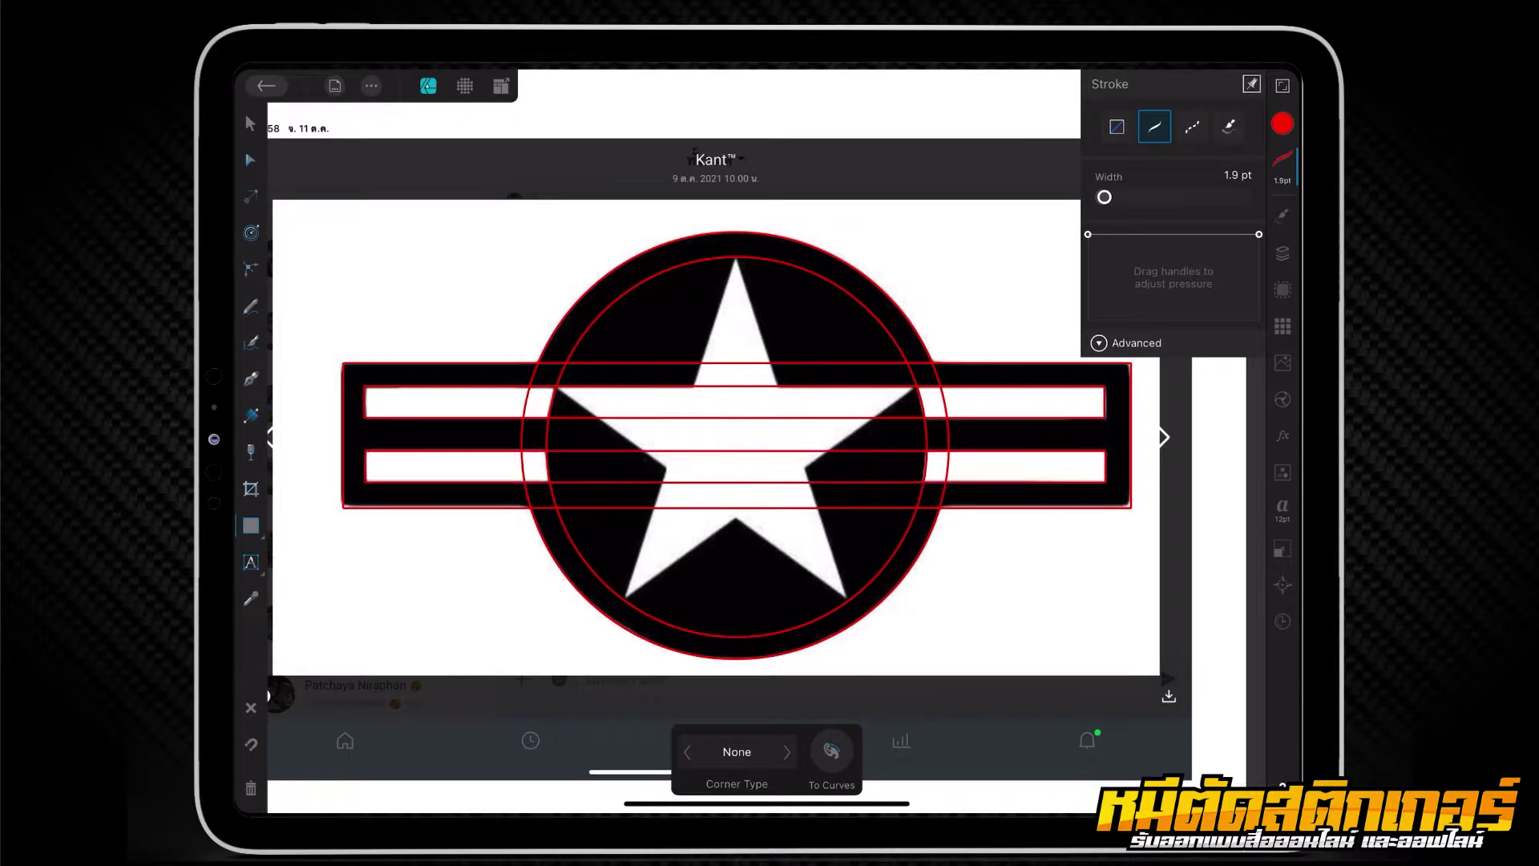
{"action": "scroll", "coordinate": [721, 441], "scroll_direction": "up", "scroll_amount": 5}
{"action": "scroll", "coordinate": [722, 441], "scroll_direction": "down", "scroll_amount": 6}
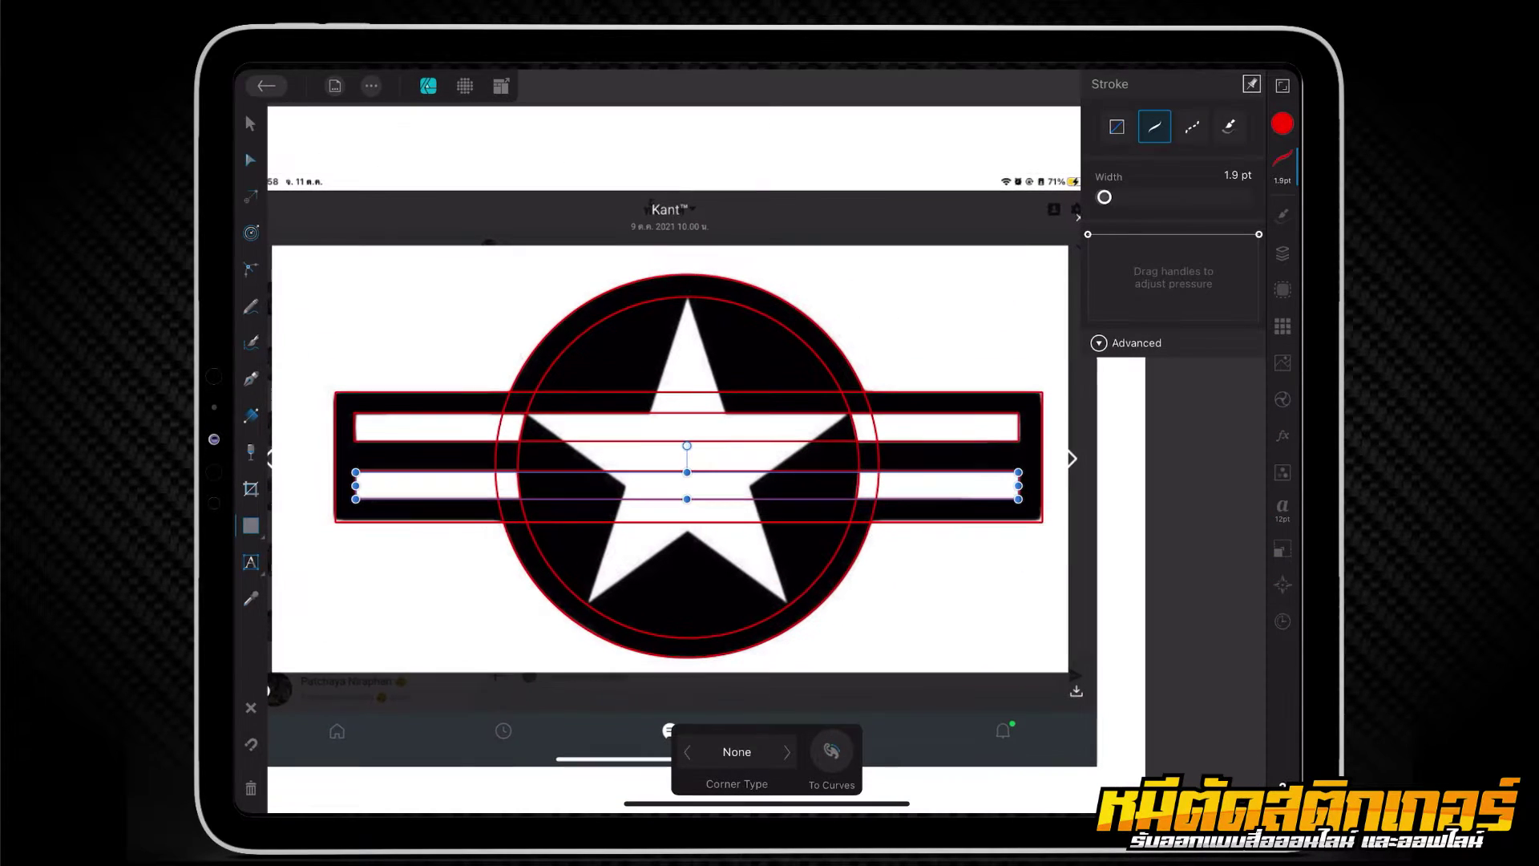
Step: Draw a five-pointed star with the Star Tool and centre it inside the circle
{"action": "left_click", "coordinate": [250, 525]}
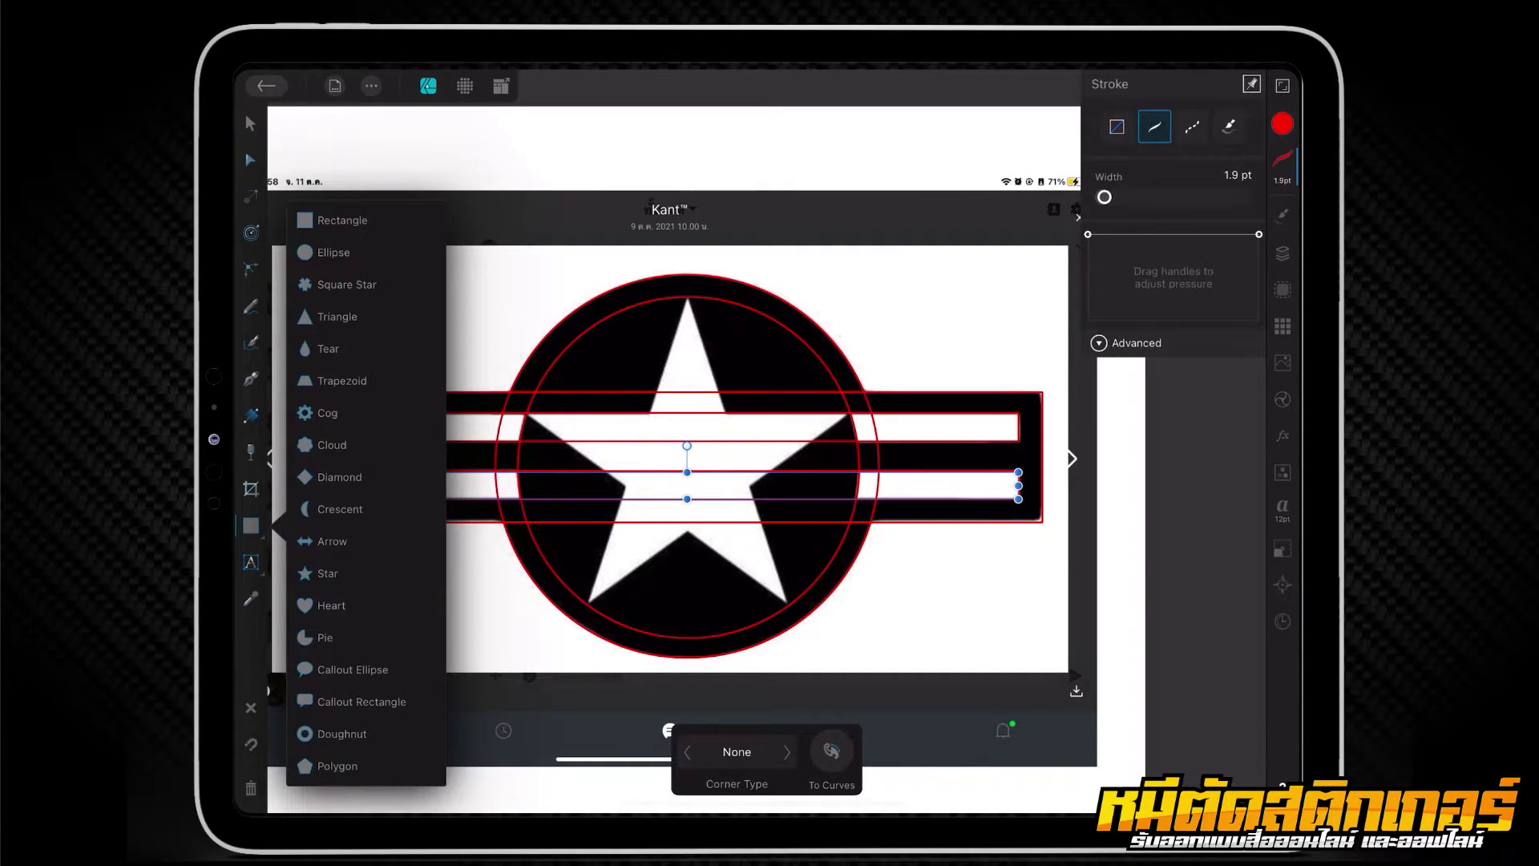
{"action": "left_click", "coordinate": [327, 573]}
{"action": "left_click_drag", "start_coordinate": [588, 603], "coordinate": [922, 269]}
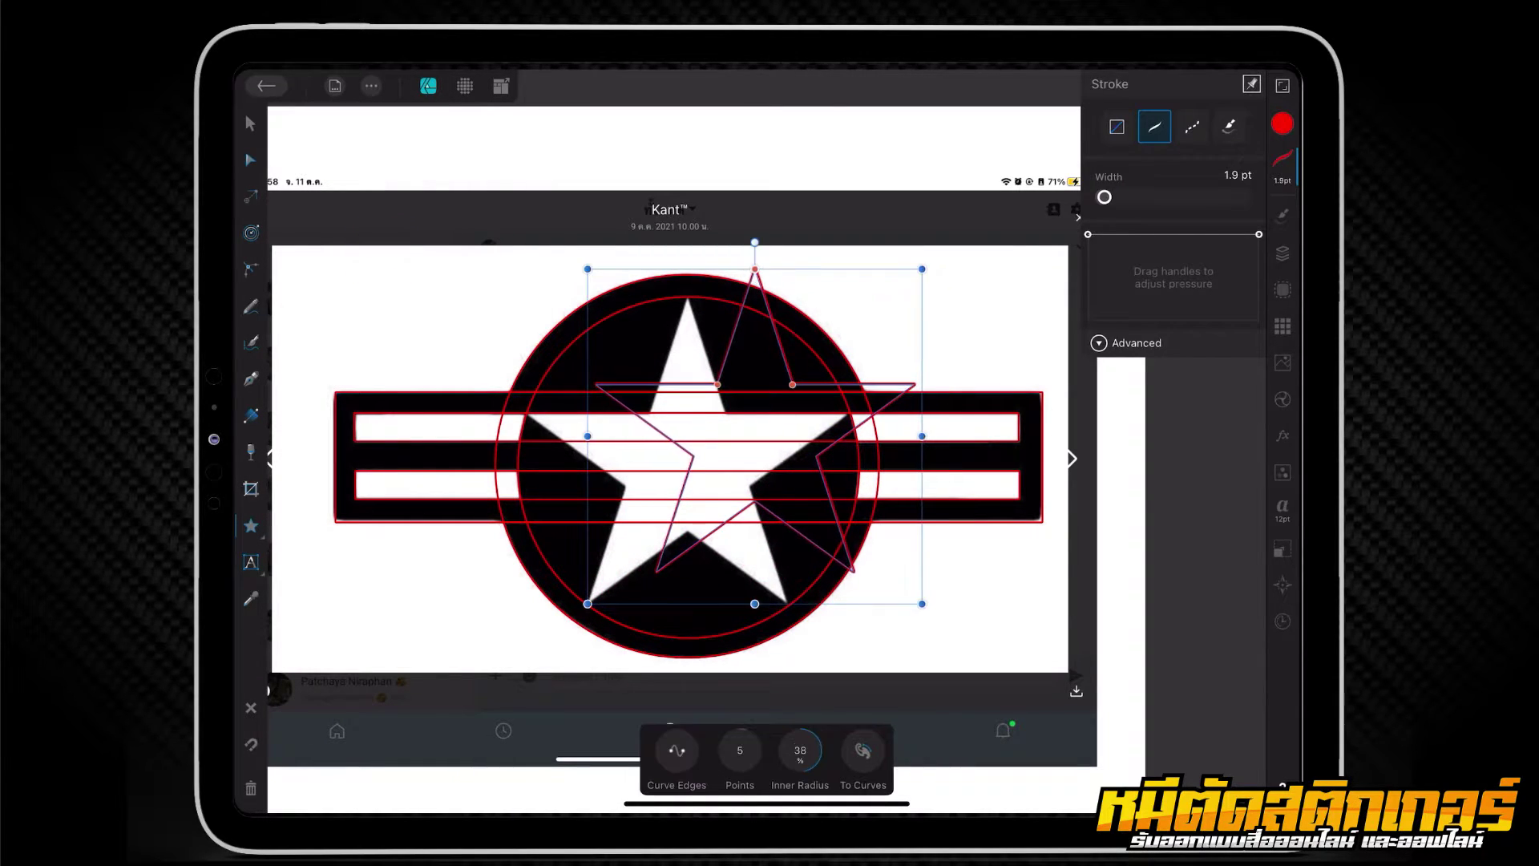
{"action": "key", "text": "ctrl+z"}
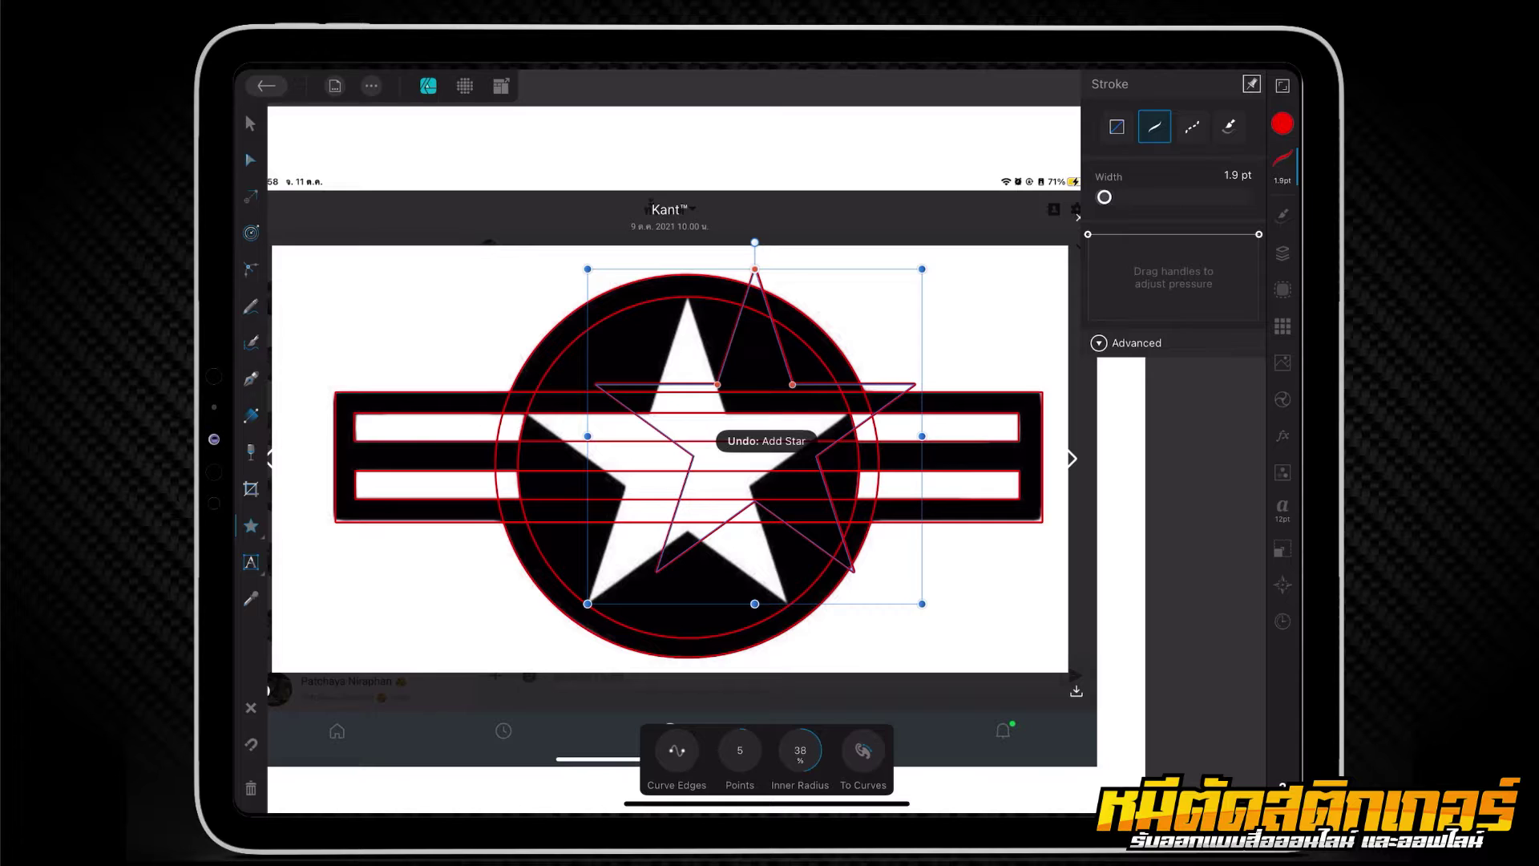
{"action": "key", "text": "v"}
{"action": "left_click_drag", "start_coordinate": [755, 436], "coordinate": [687, 466]}
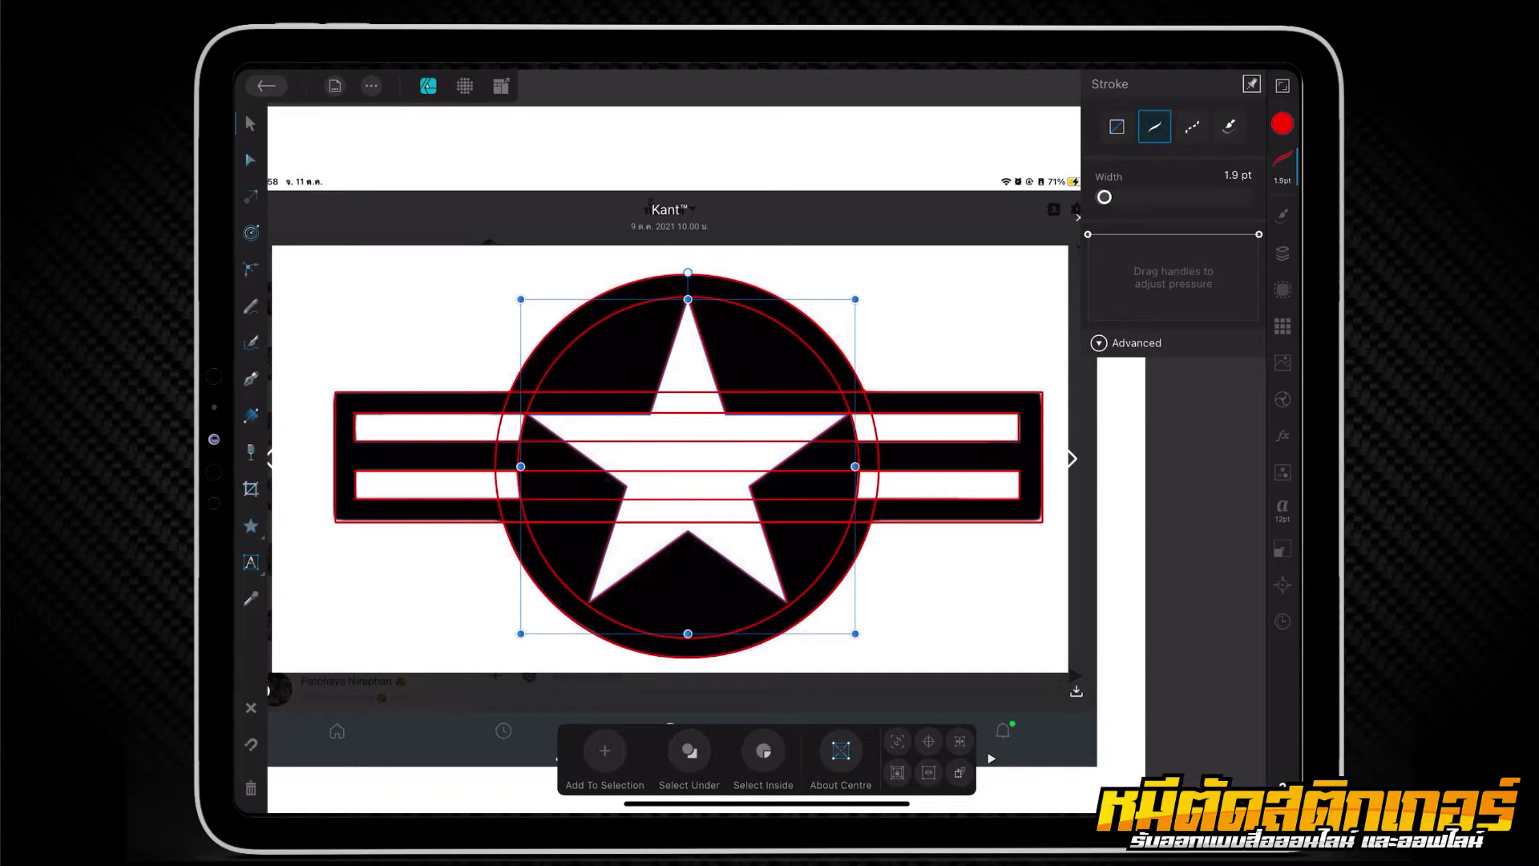
Step: Try a Subtract on the selected stripes and roundel shapes, then undo it
{"action": "key", "text": "v"}
{"action": "left_click", "coordinate": [425, 427]}
{"action": "left_click", "coordinate": [481, 485], "text": "shift"}
{"action": "left_click", "coordinate": [371, 86]}
{"action": "key", "text": "Escape"}
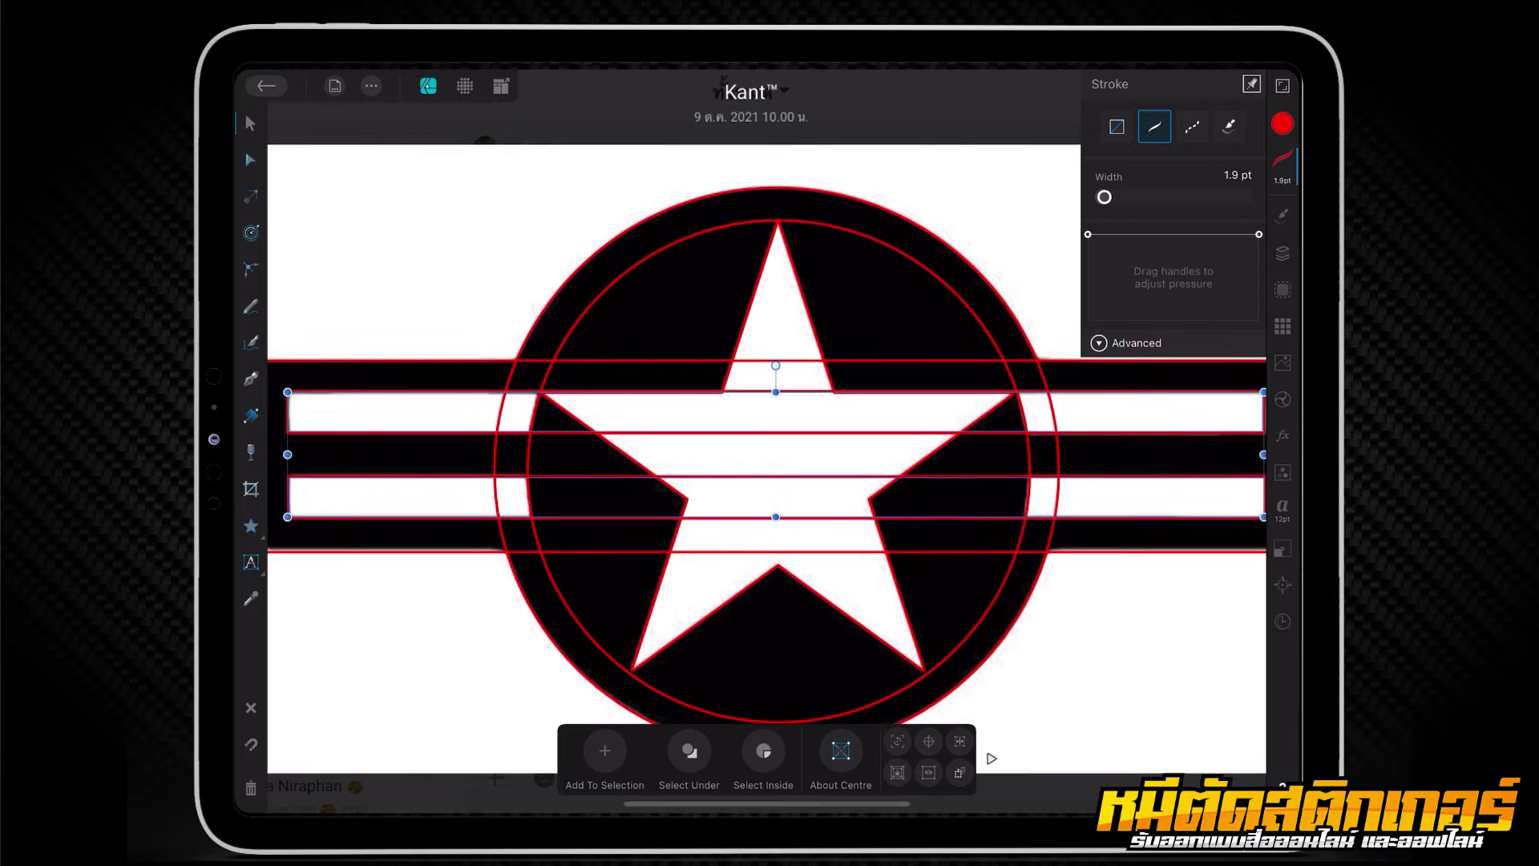
{"action": "left_click", "coordinate": [423, 244]}
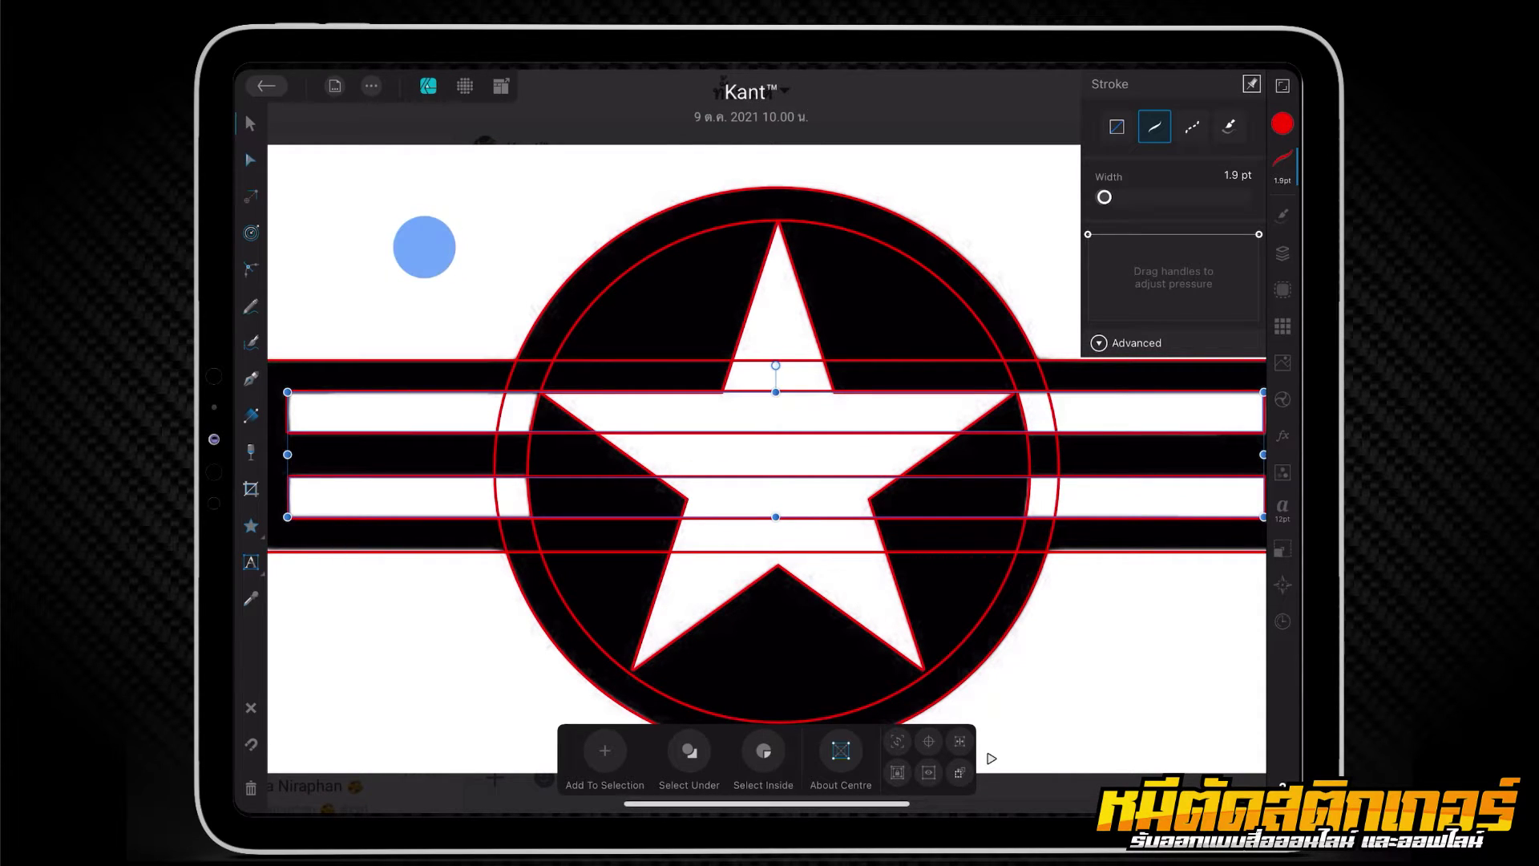
{"action": "left_click", "coordinate": [371, 86]}
{"action": "left_click", "coordinate": [427, 419]}
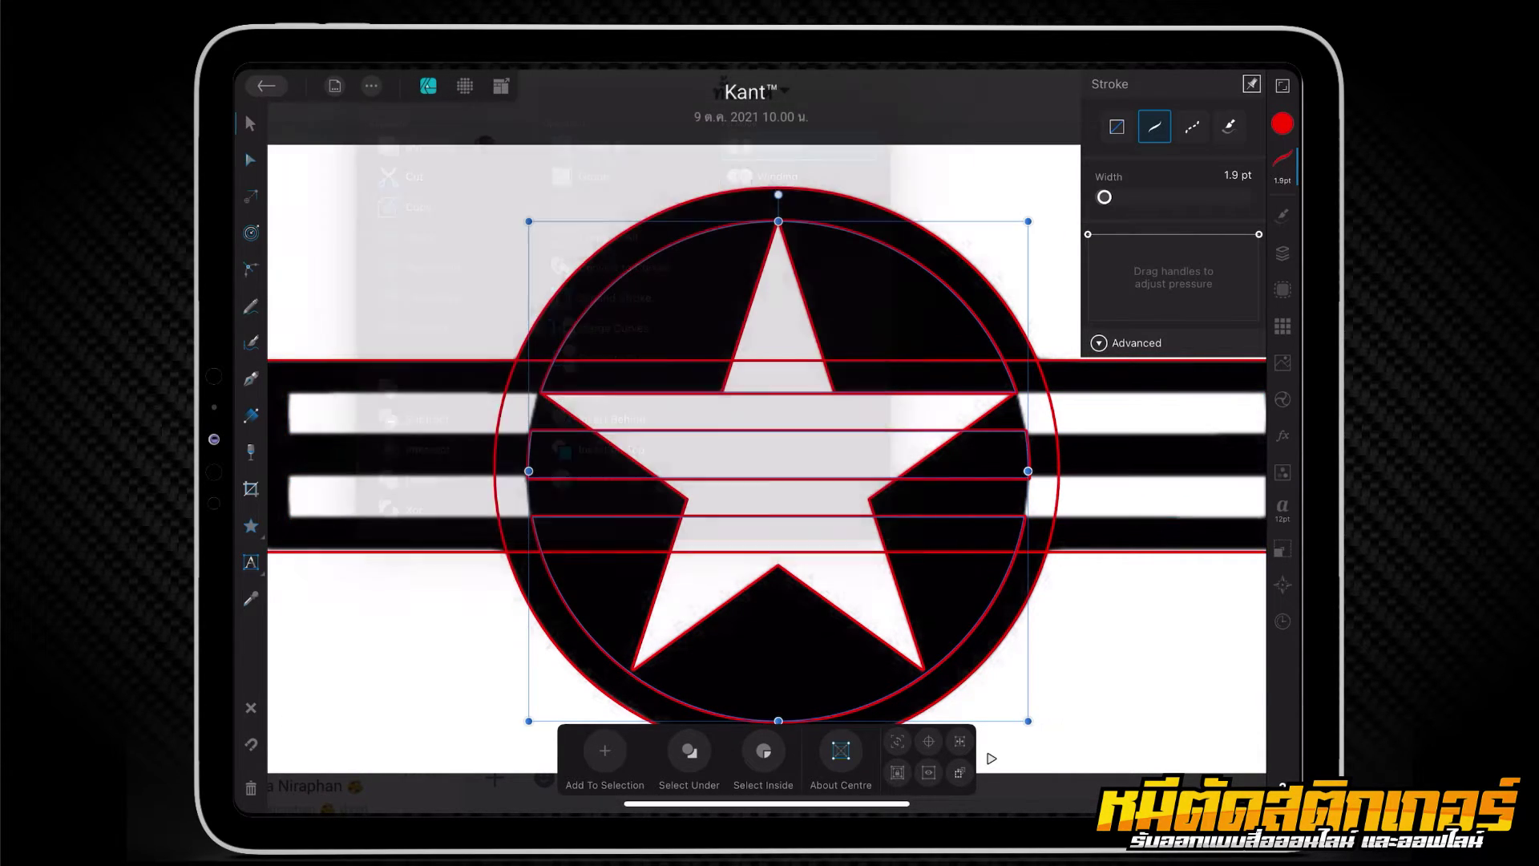
{"action": "key", "text": "ctrl+z"}
Step: Move the Ellipse layer above Curves and subtract the circle from the stripes
{"action": "left_click", "coordinate": [1283, 253]}
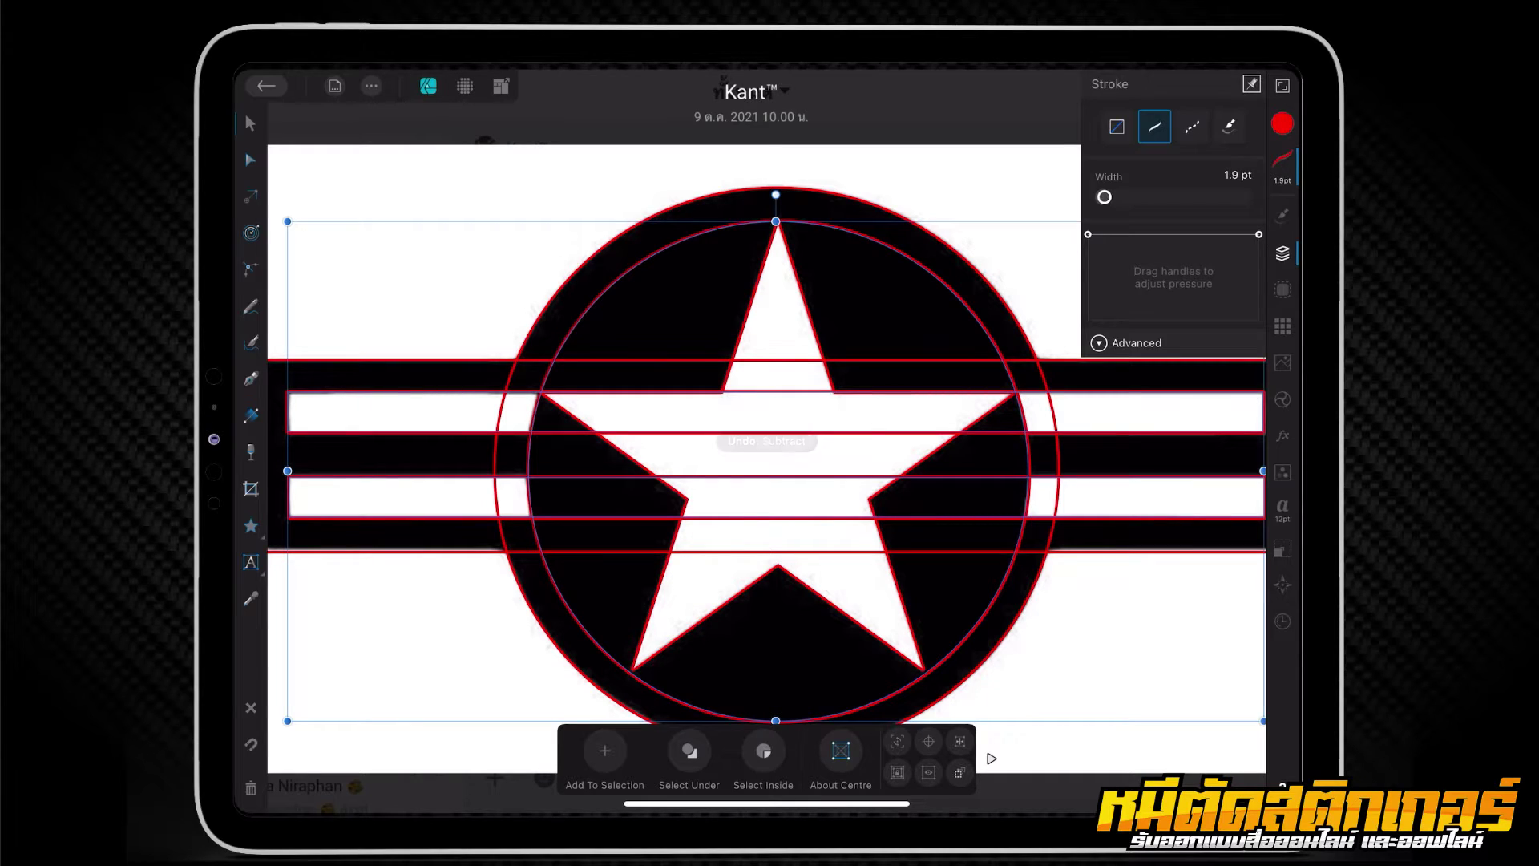
{"action": "left_click", "coordinate": [1146, 320]}
{"action": "left_click_drag", "start_coordinate": [1079, 320], "coordinate": [1078, 204]}
{"action": "left_click", "coordinate": [1147, 243]}
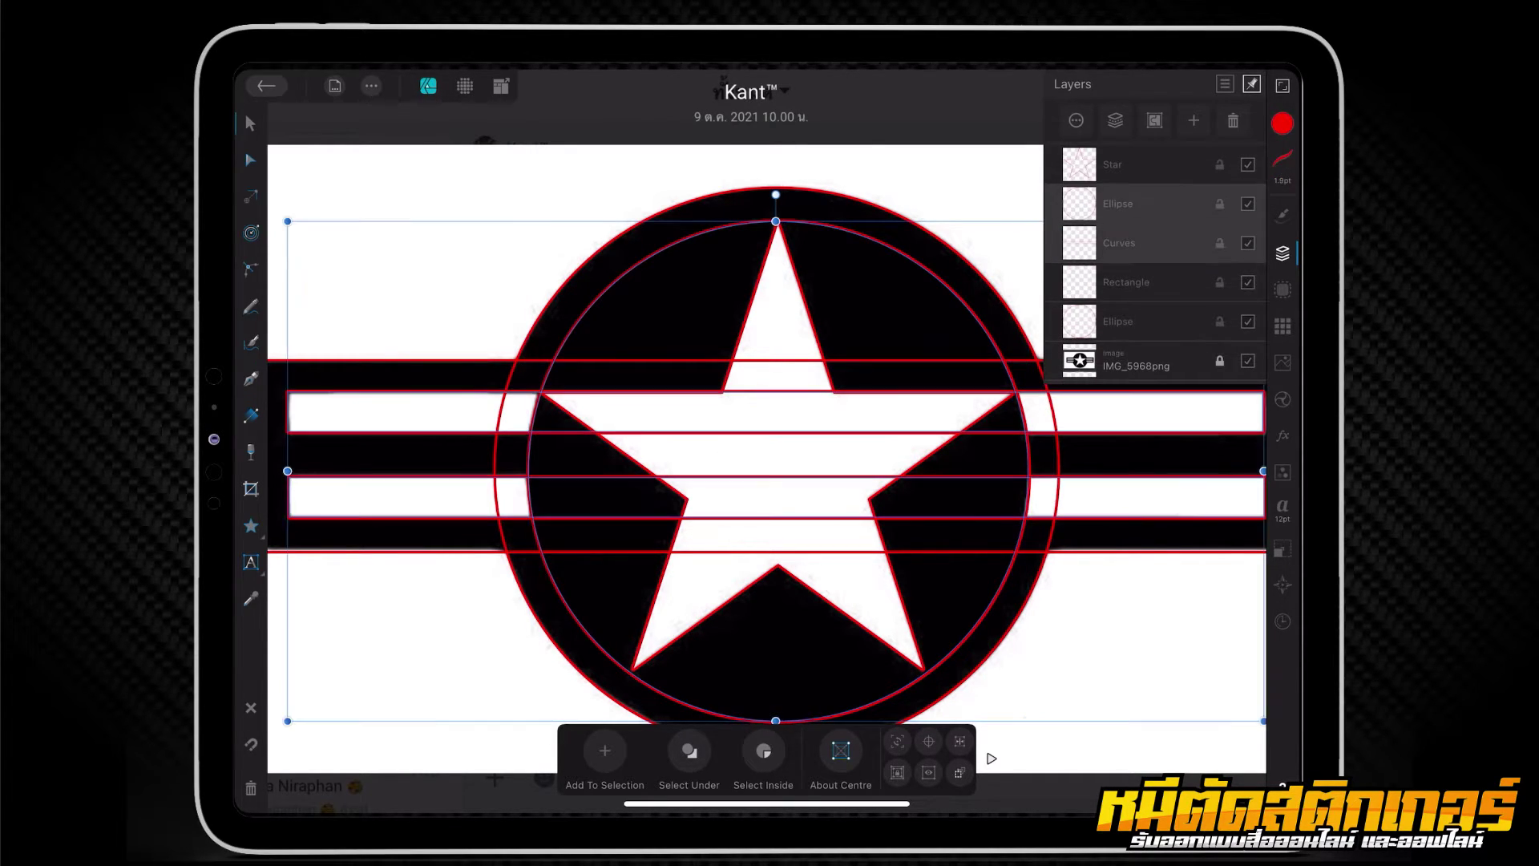
{"action": "left_click", "coordinate": [372, 86]}
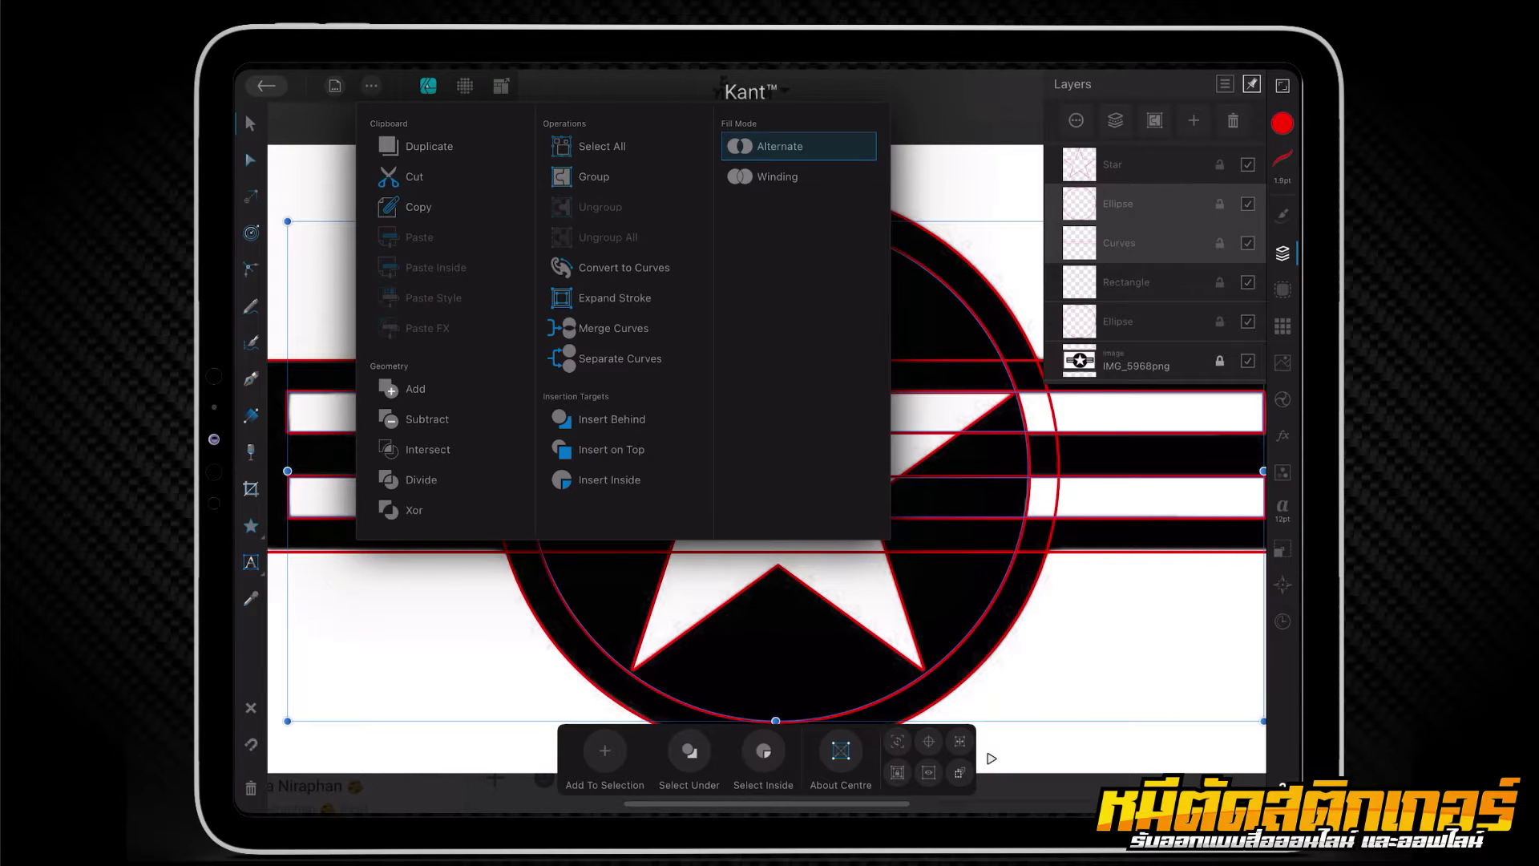
{"action": "left_click", "coordinate": [427, 420]}
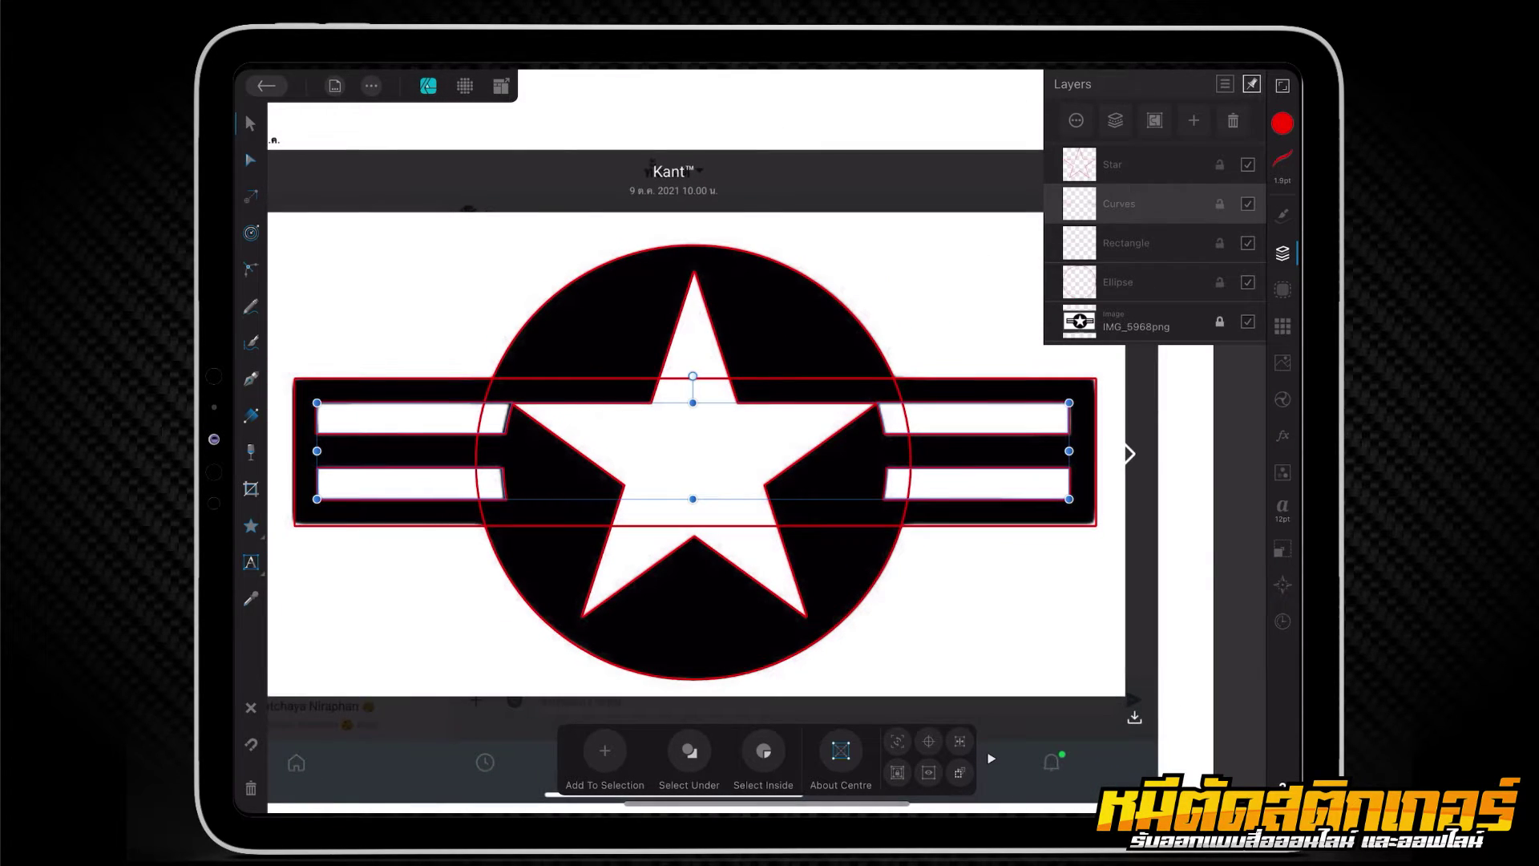
Step: Add the circle and bar rectangle into one shape, then undo the merge
{"action": "left_click", "coordinate": [1122, 282]}
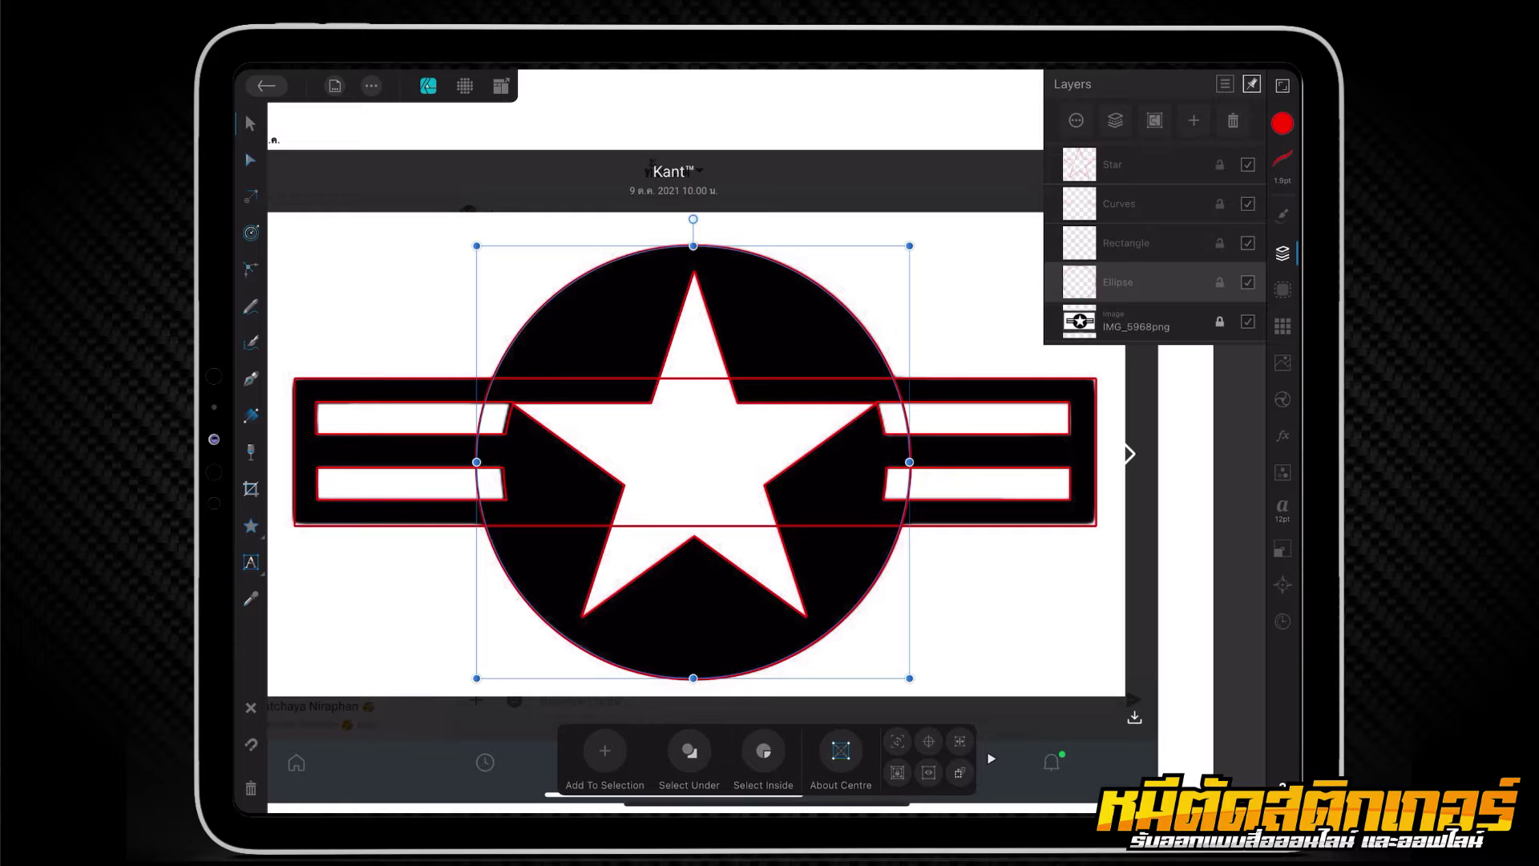
{"action": "left_click", "coordinate": [1123, 242], "text": "shift"}
{"action": "left_click", "coordinate": [371, 86]}
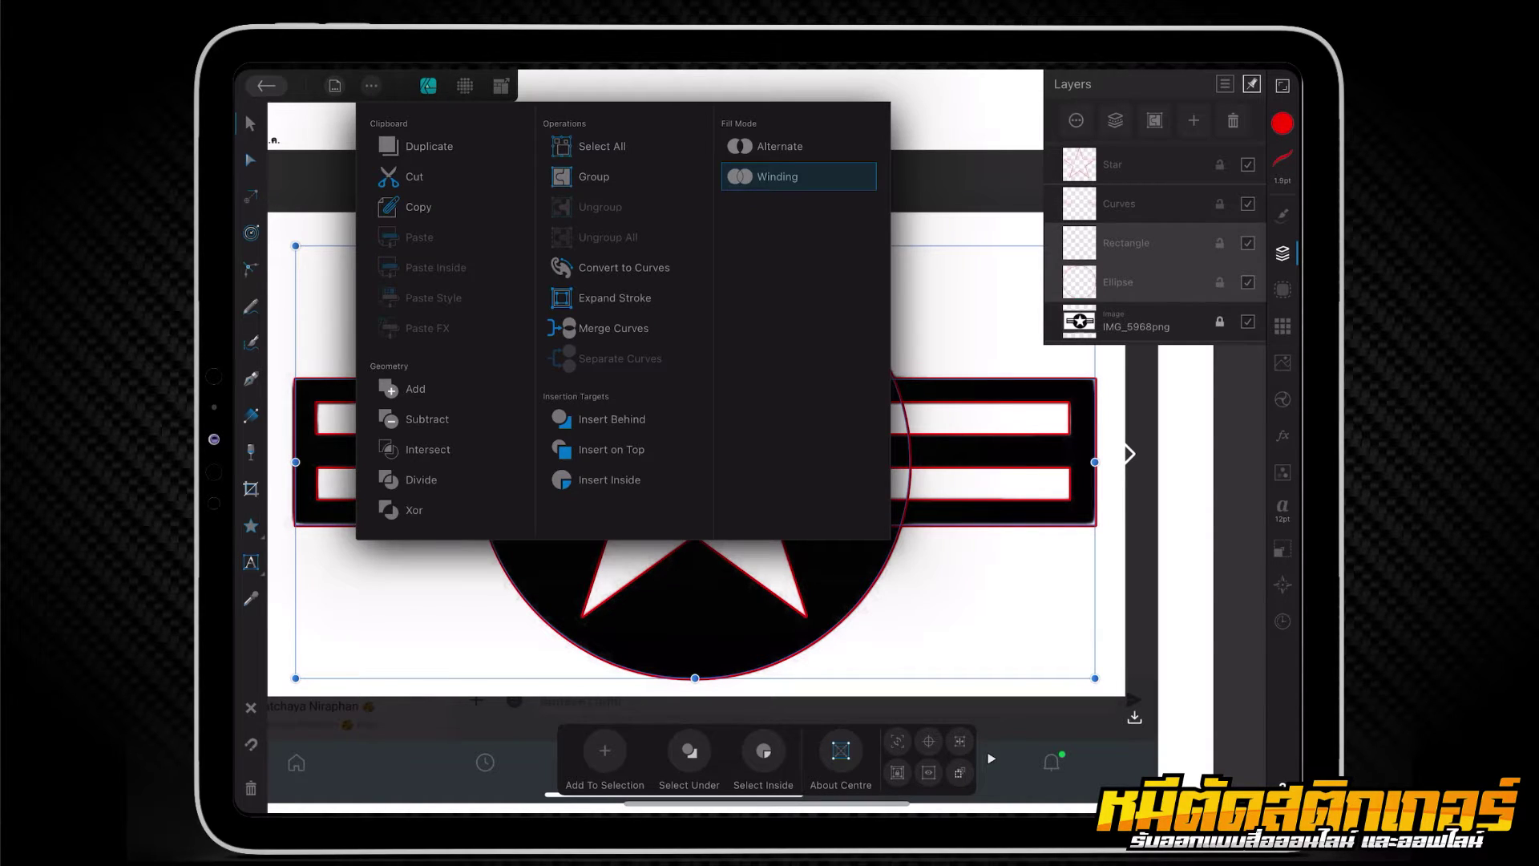
{"action": "left_click", "coordinate": [425, 386]}
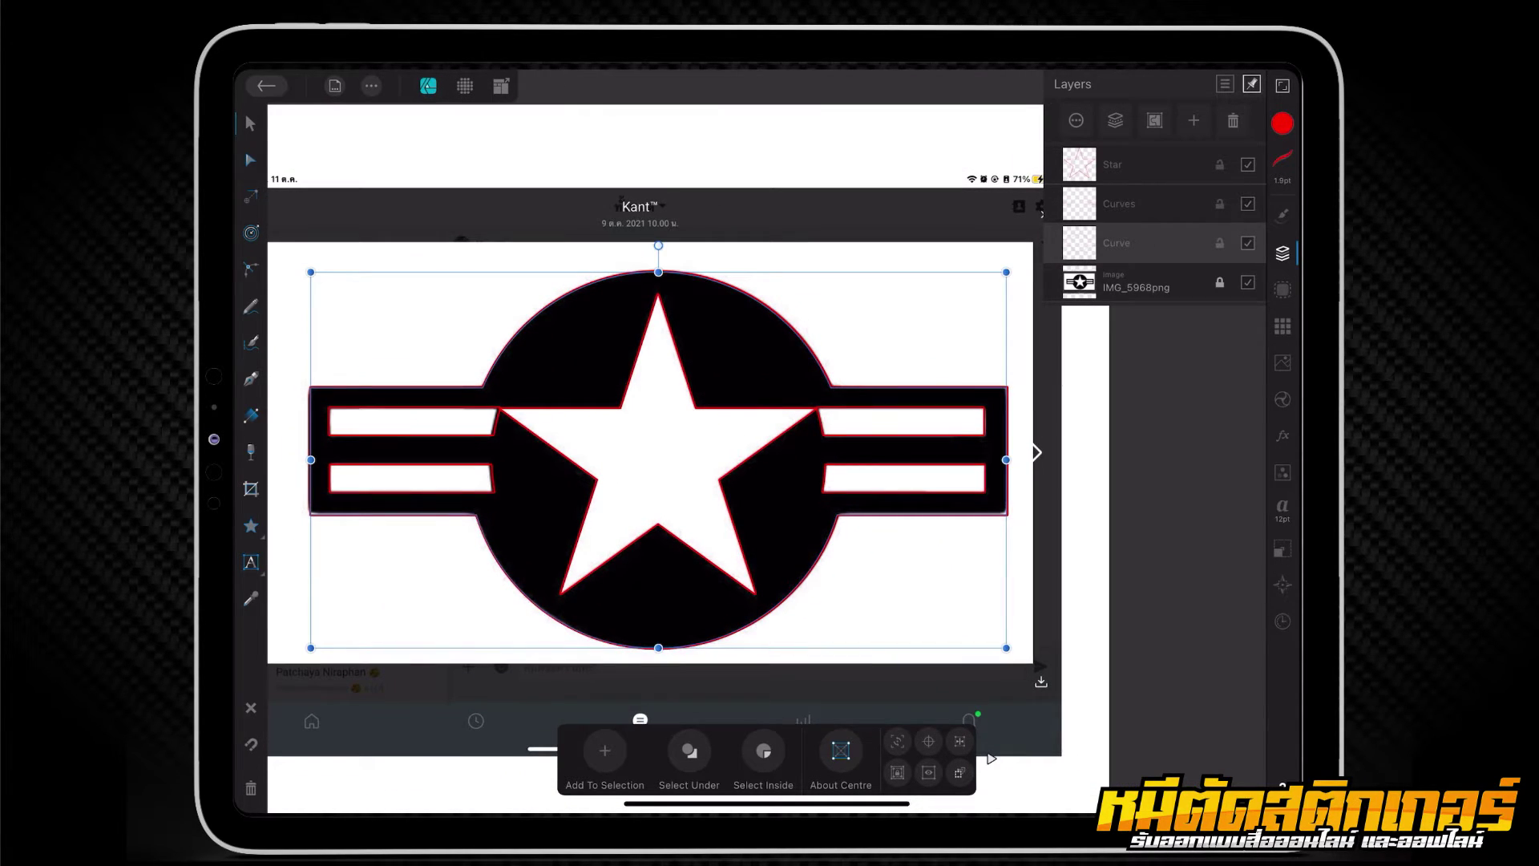
{"action": "key", "text": "ctrl+z"}
{"action": "key", "text": "ctrl+z"}
{"action": "scroll", "coordinate": [767, 449], "scroll_direction": "up", "scroll_amount": 3}
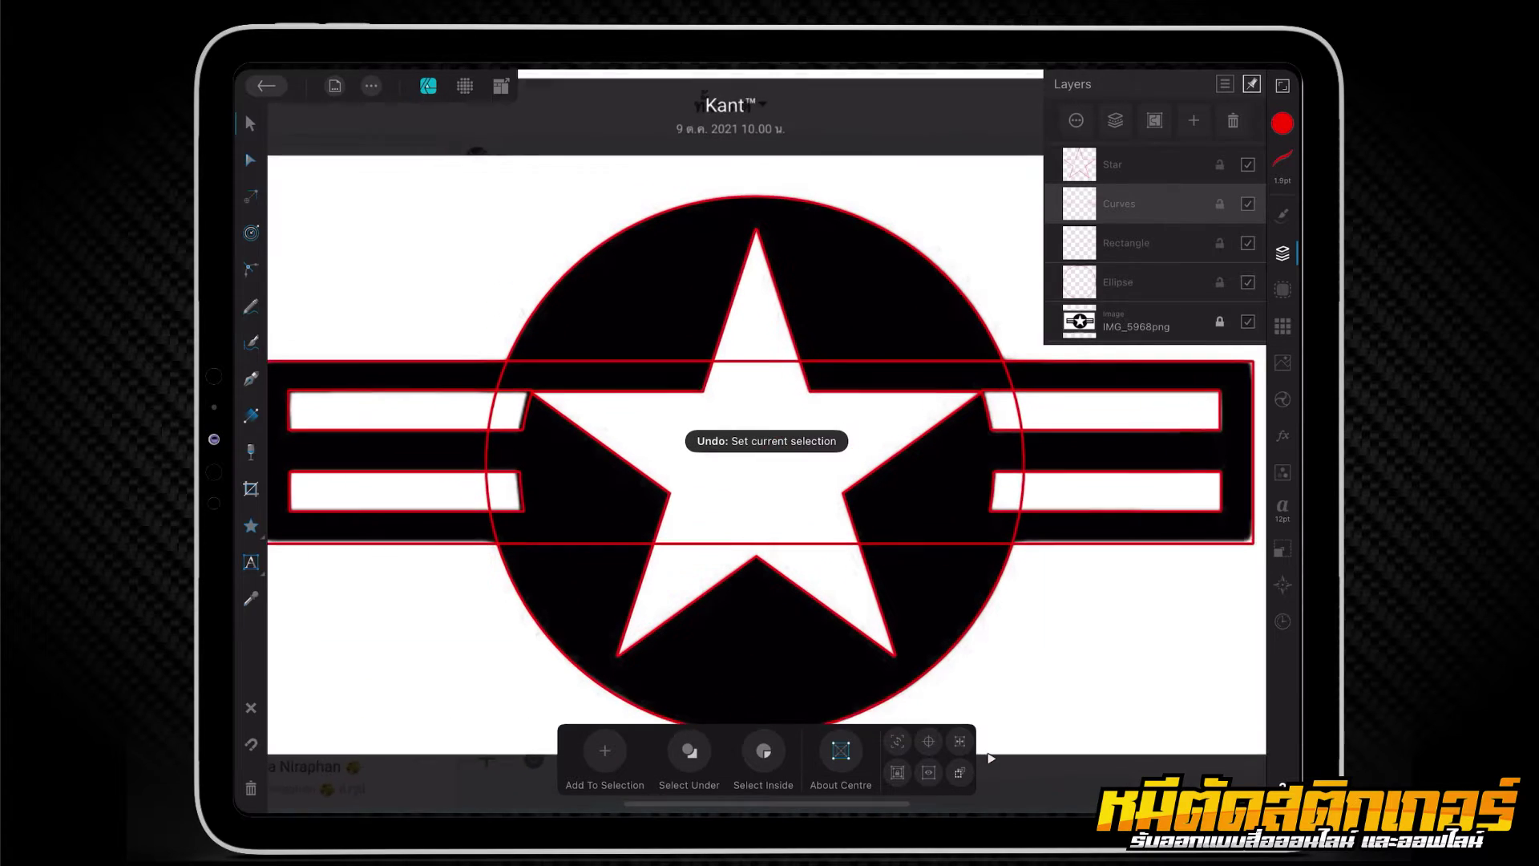
Step: Undo the stripe subtraction and enlarge the inner circle from its centre to 365.2 pt
{"action": "scroll", "coordinate": [767, 449], "scroll_direction": "down", "scroll_amount": 3}
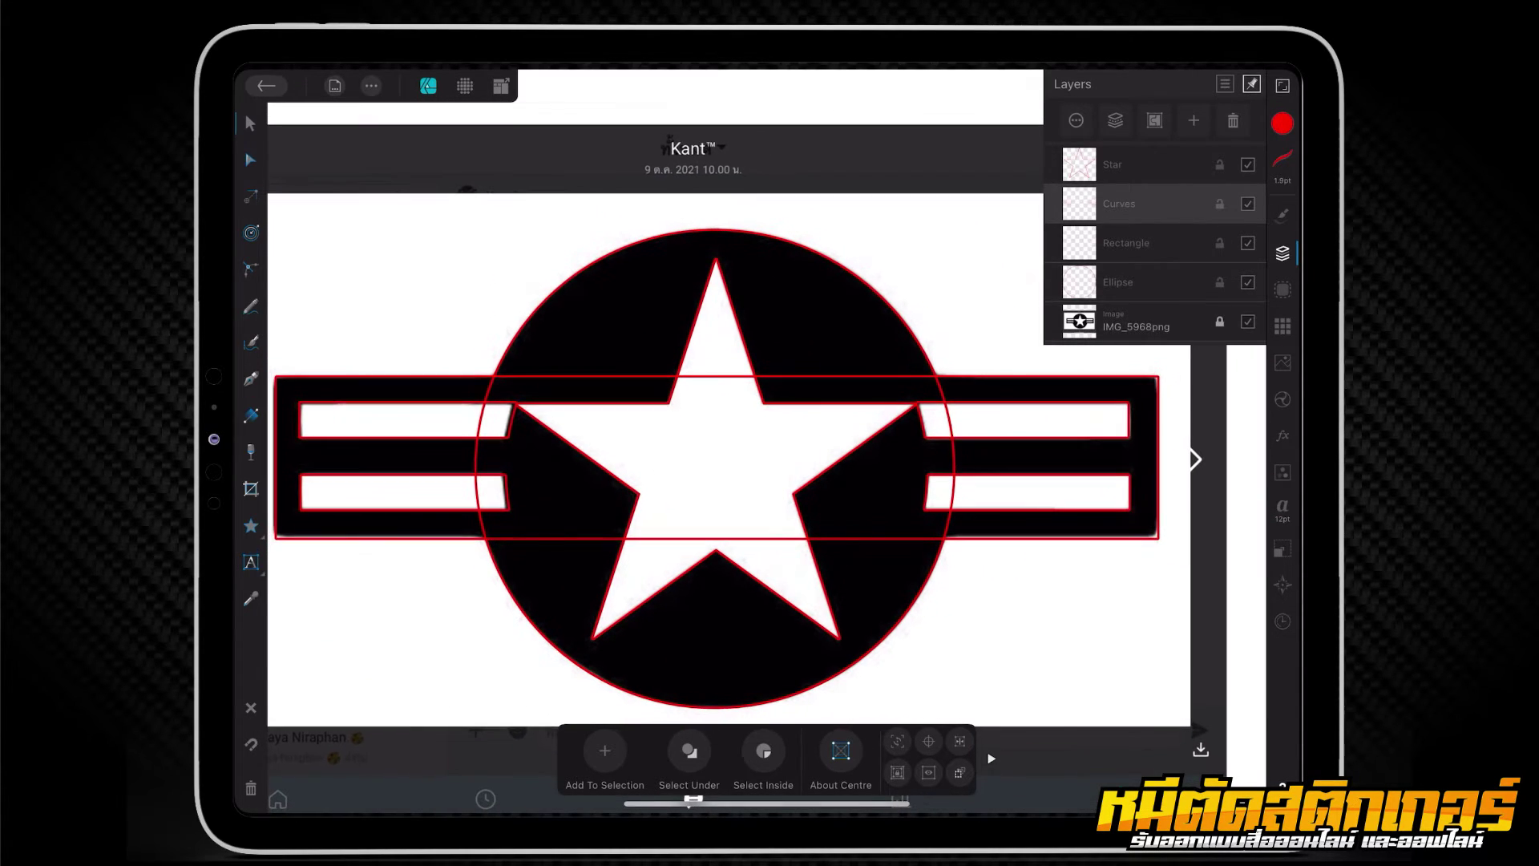
{"action": "key", "text": "ctrl+z"}
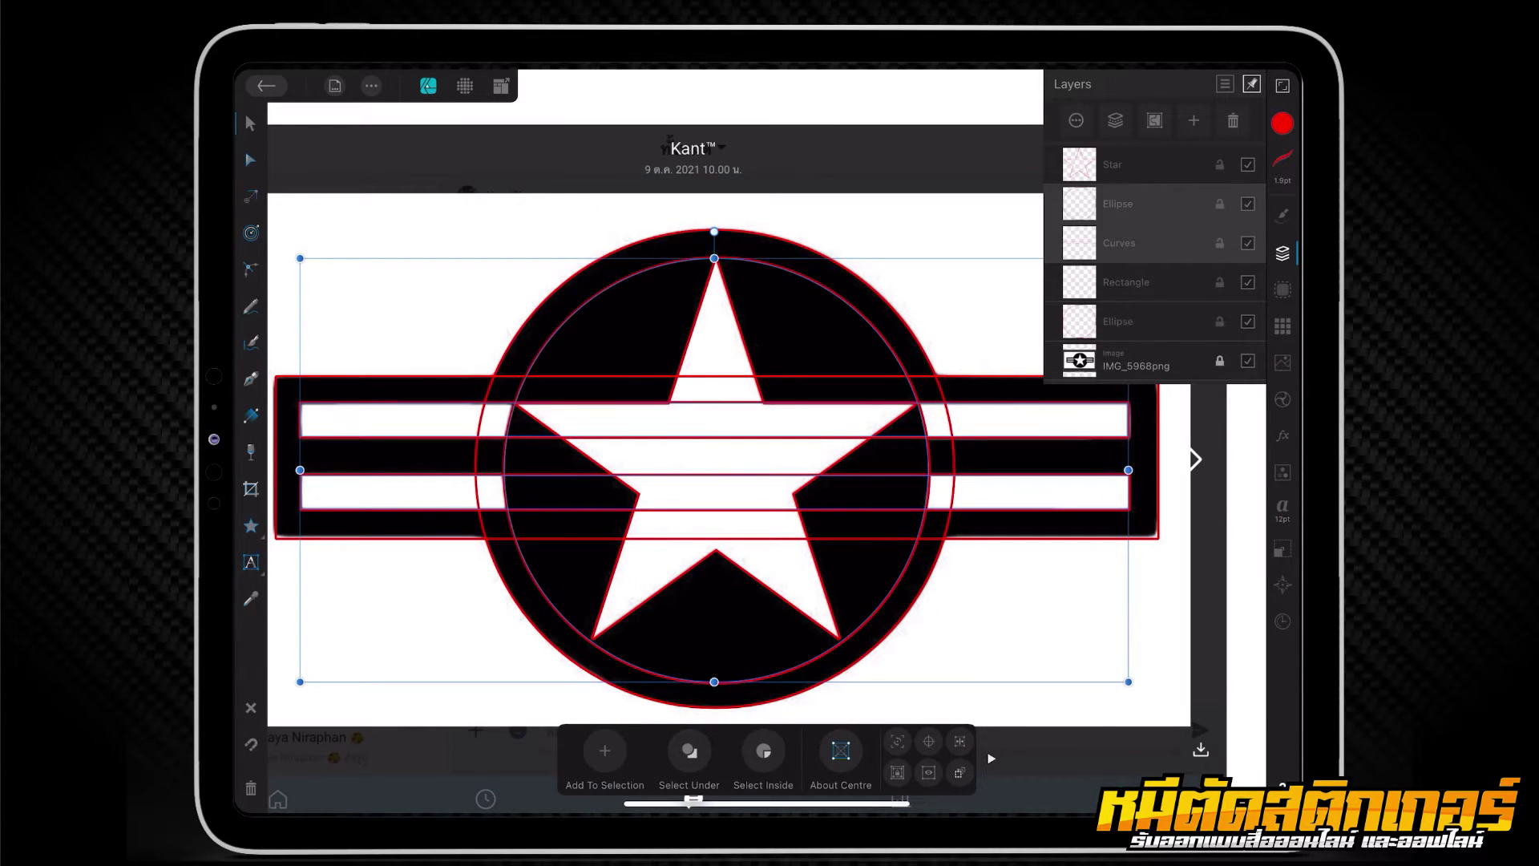
{"action": "left_click", "coordinate": [1138, 203]}
{"action": "left_click_drag", "start_coordinate": [928, 258], "coordinate": [932, 255]}
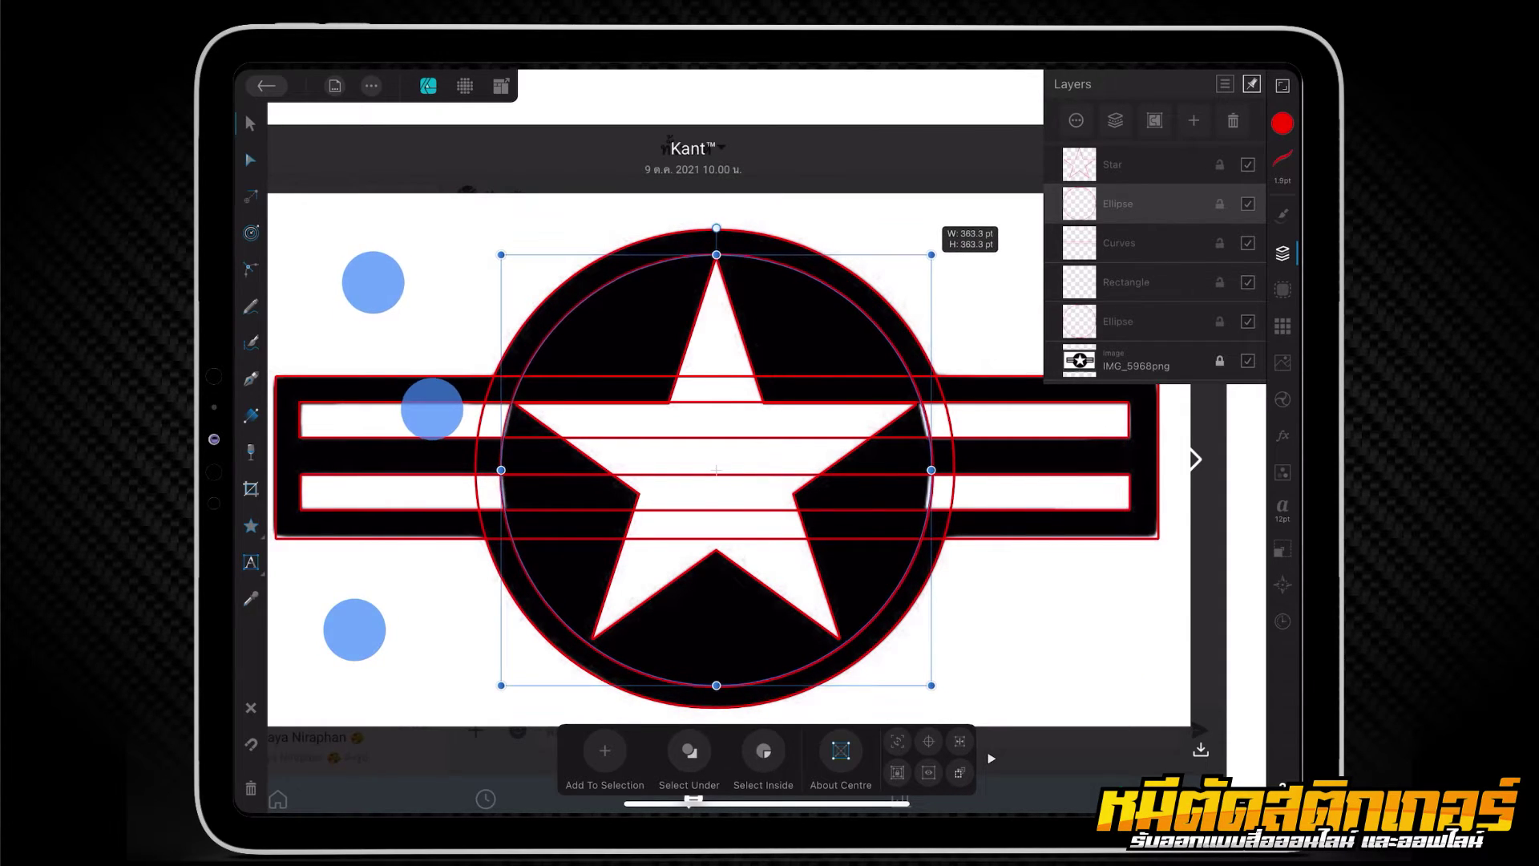
{"action": "left_click_drag", "start_coordinate": [931, 255], "coordinate": [931, 255]}
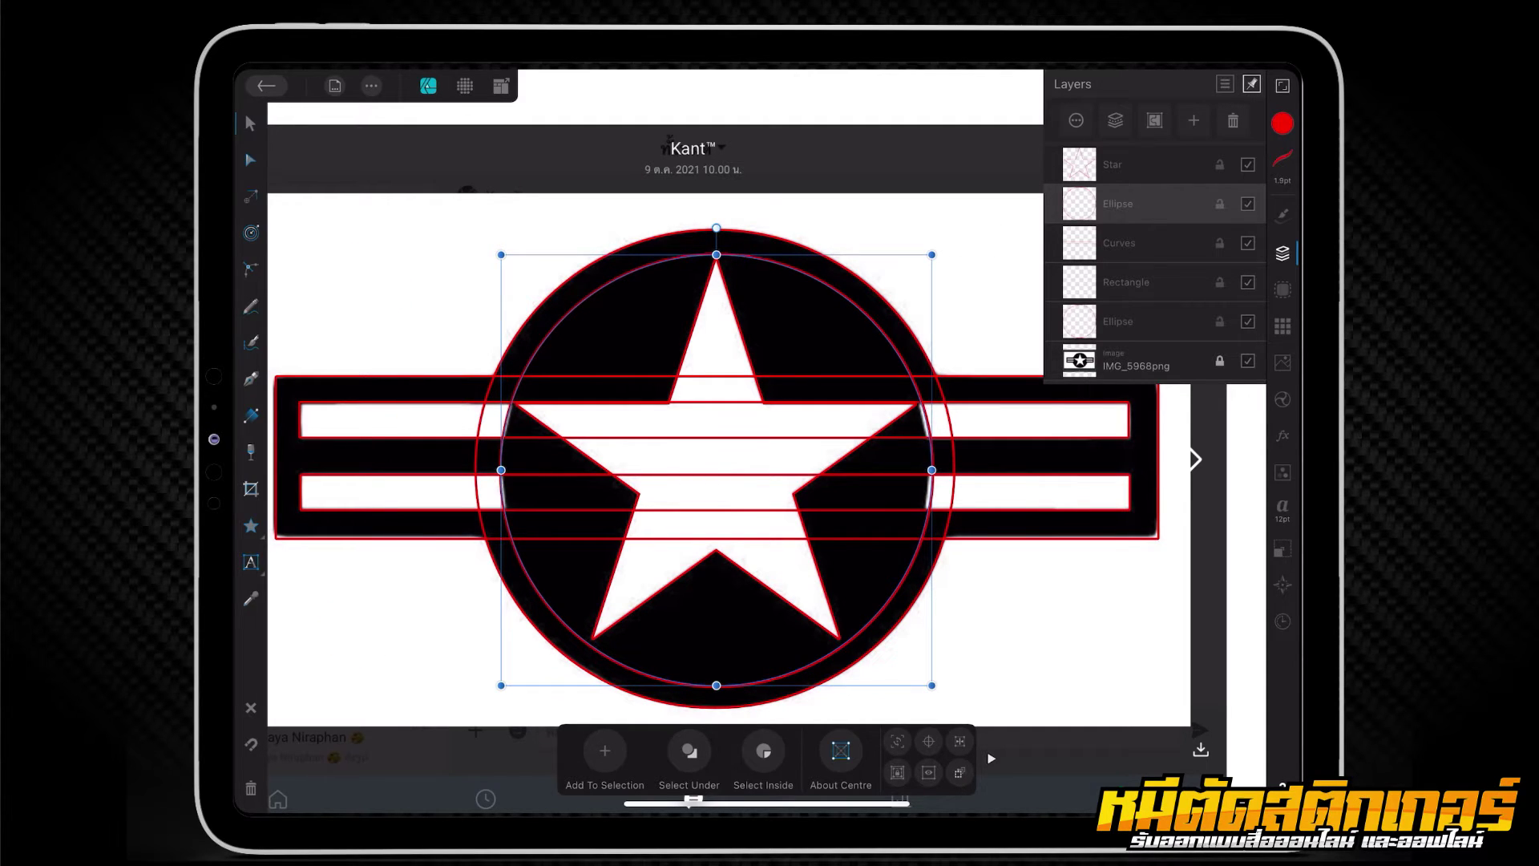
{"action": "key", "text": "ctrl+d"}
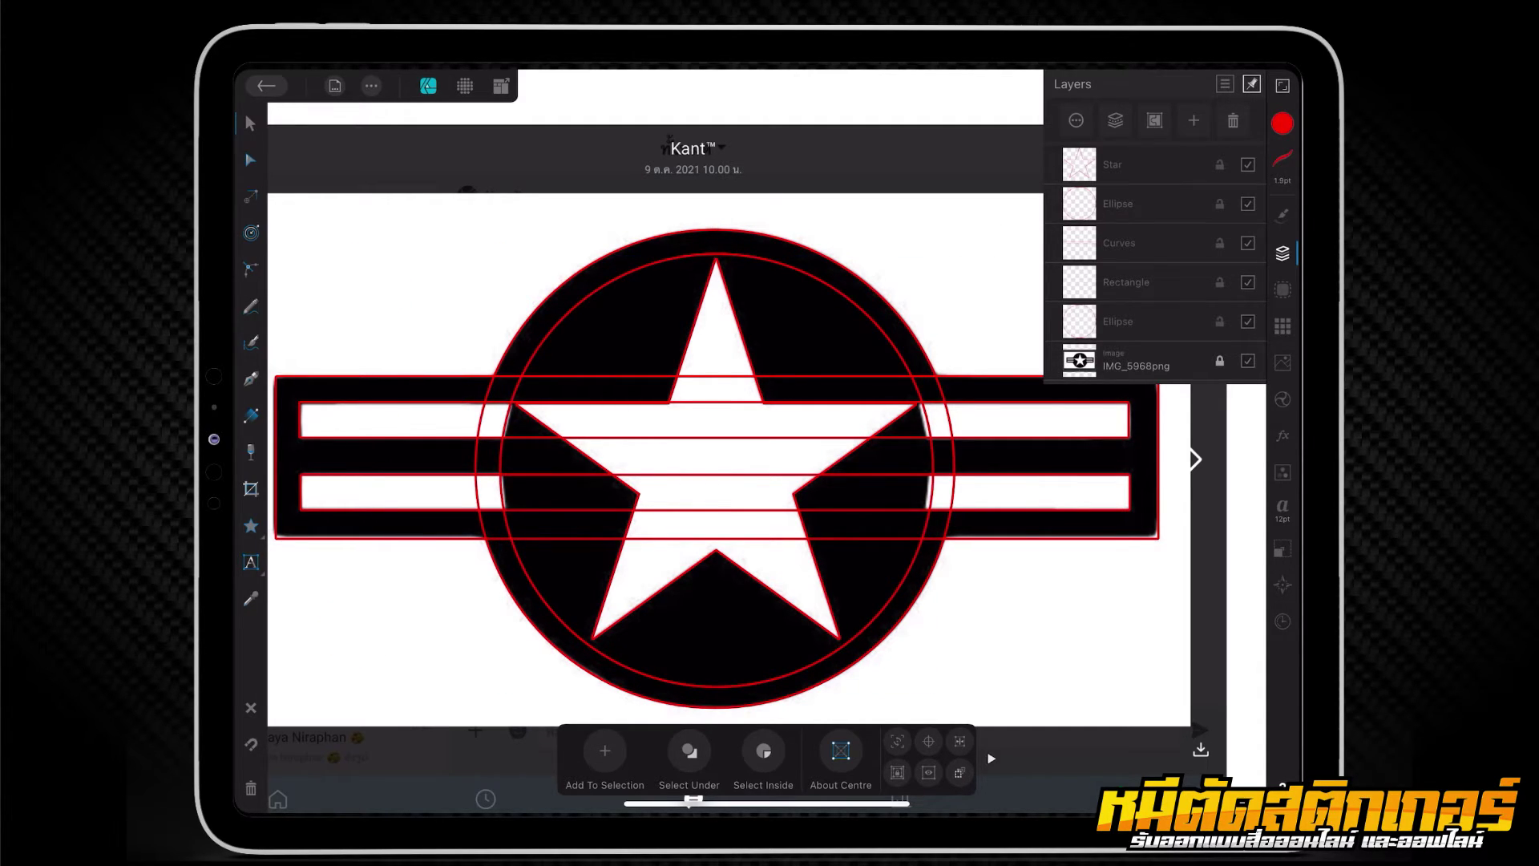
Step: Subtract the circle from the two white stripes
{"action": "left_click", "coordinate": [1118, 243]}
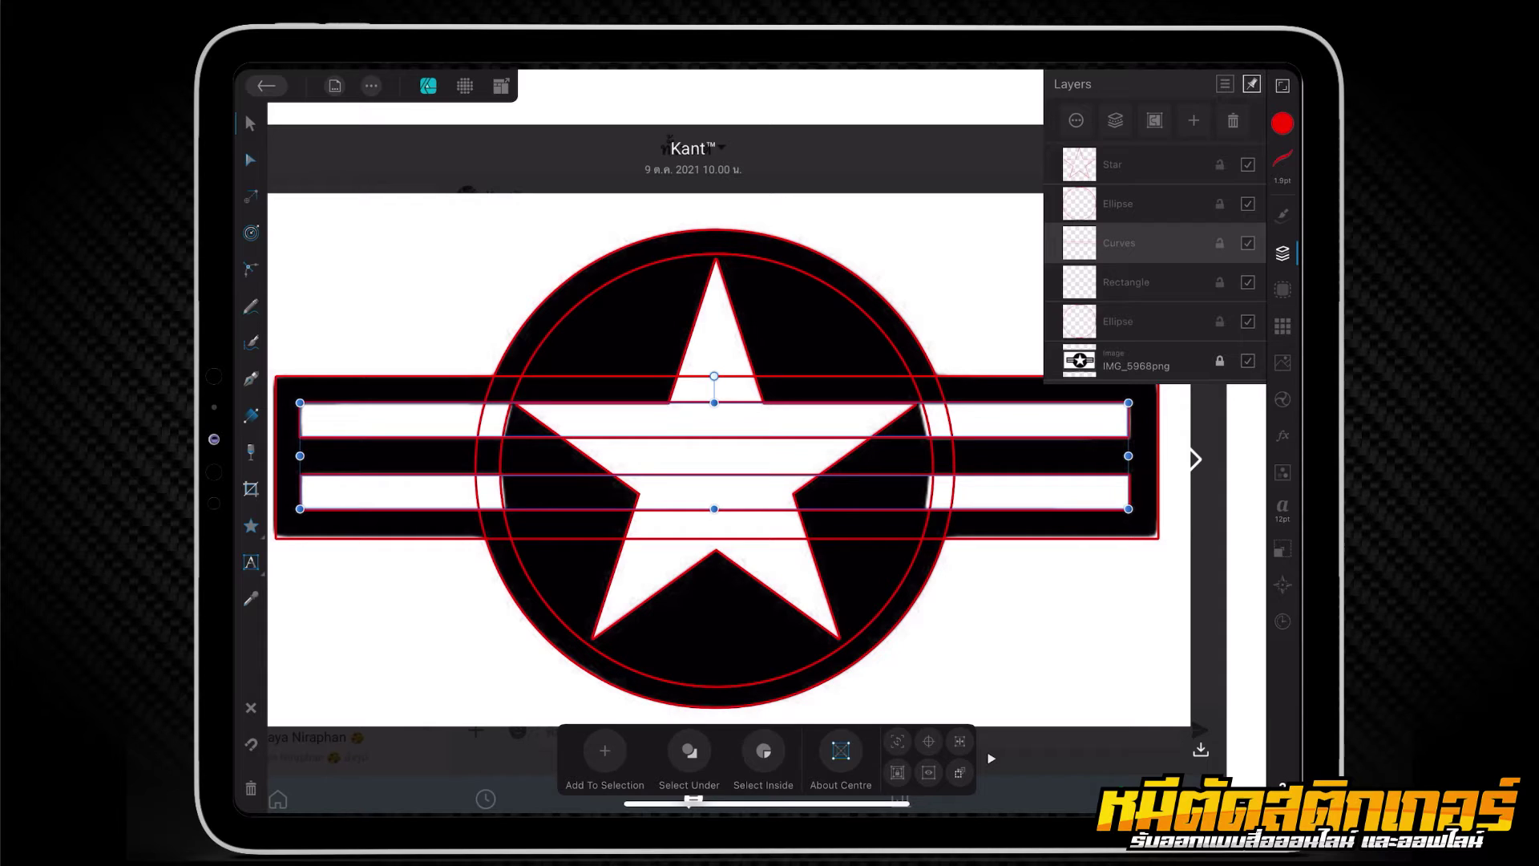
{"action": "left_click", "coordinate": [1119, 204], "text": "shift"}
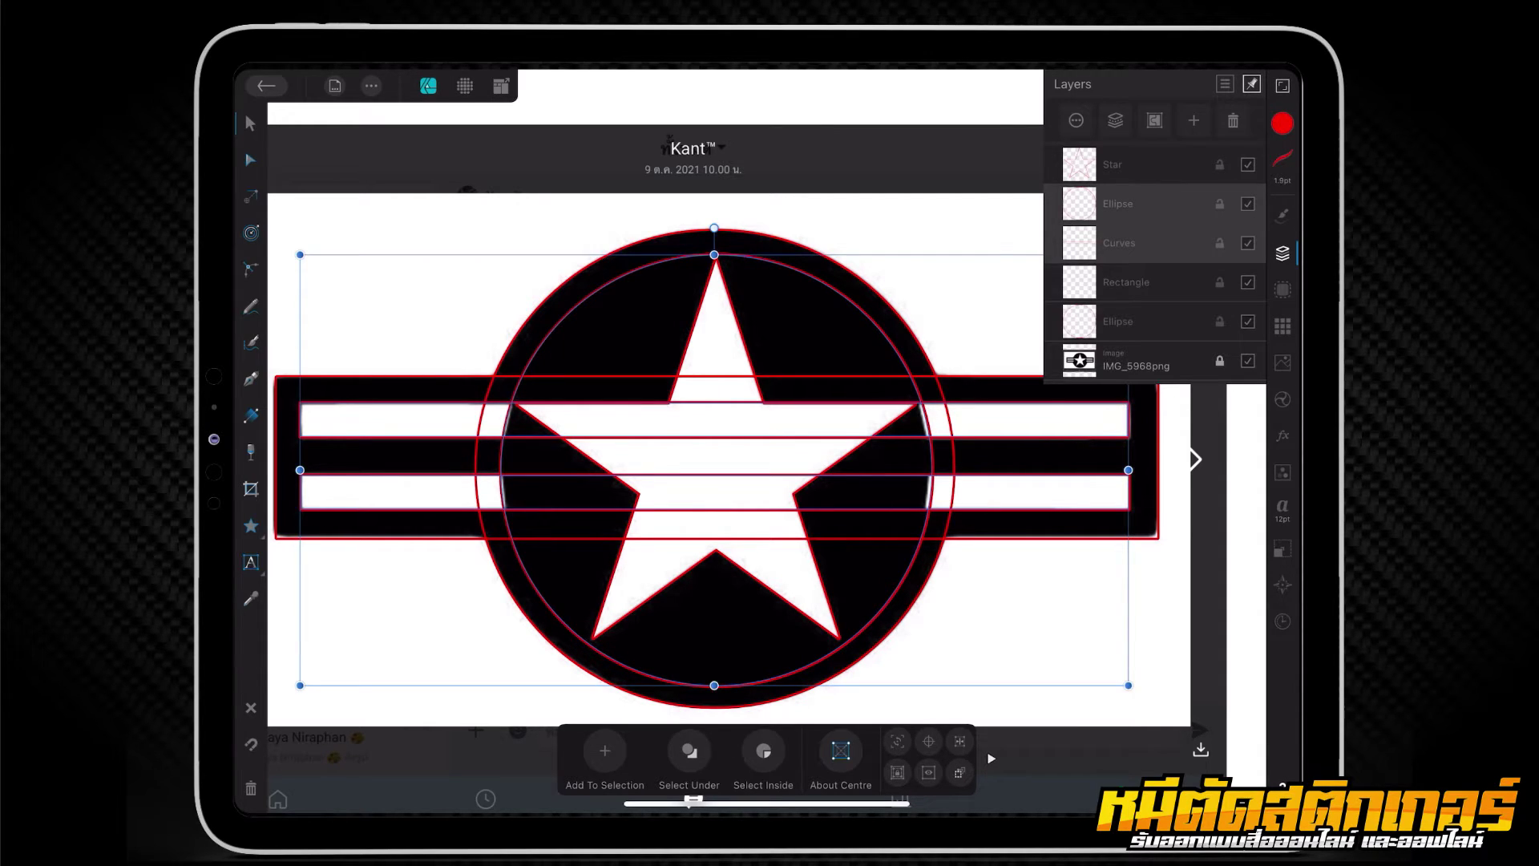
{"action": "left_click", "coordinate": [372, 85]}
{"action": "left_click", "coordinate": [783, 144]}
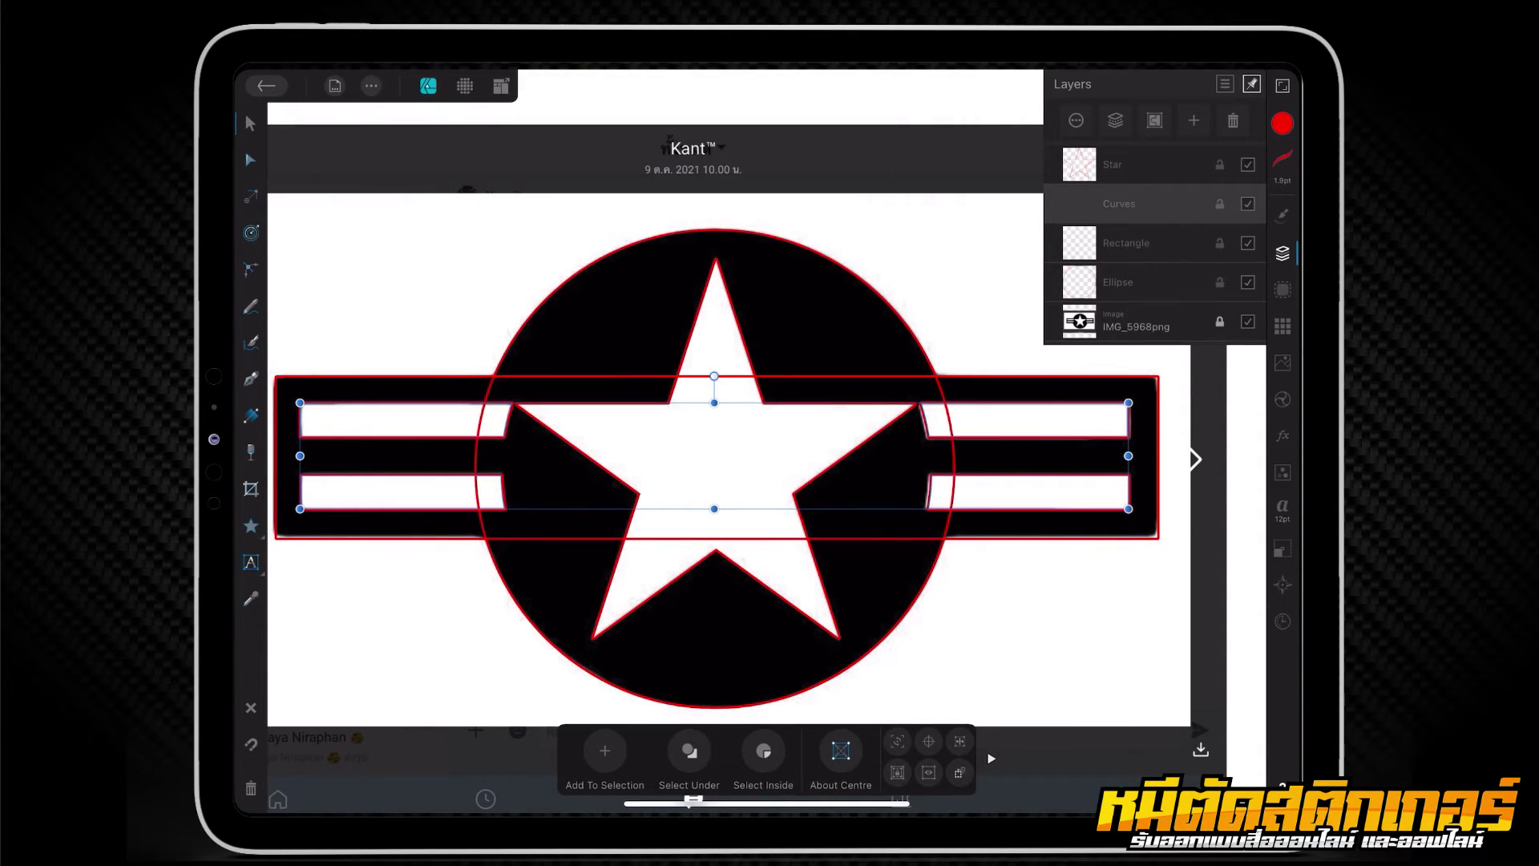
Step: Add the circle and bar rectangle into one circle-and-bar shape
{"action": "left_click", "coordinate": [1118, 282]}
{"action": "left_click", "coordinate": [1126, 243], "text": "shift"}
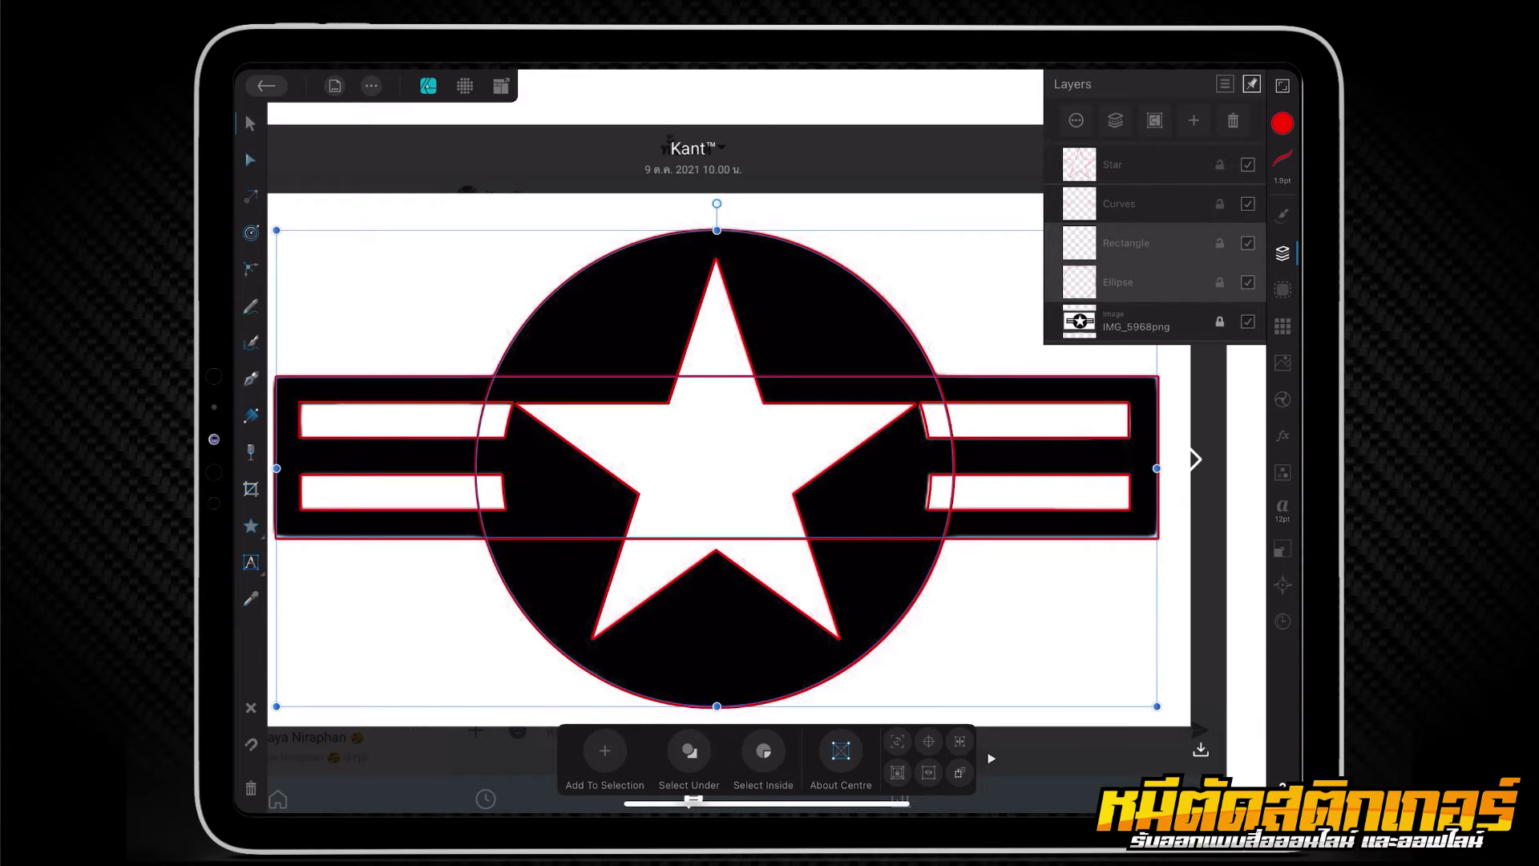
{"action": "left_click", "coordinate": [371, 85]}
{"action": "left_click", "coordinate": [433, 388]}
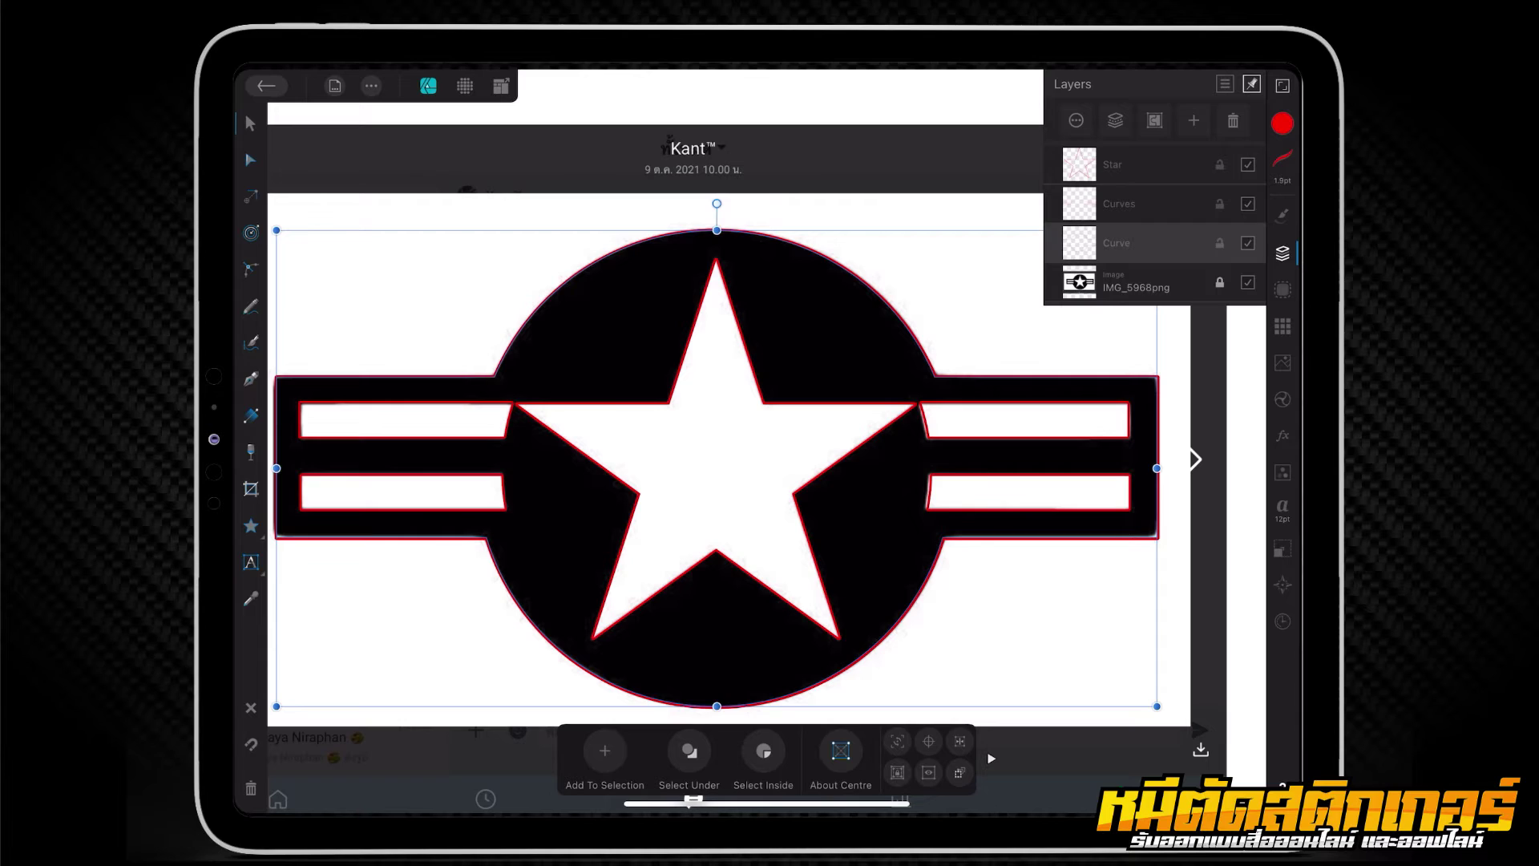
Step: Add the star to the trimmed stripes to form one star-and-stripes shape
{"action": "left_click", "coordinate": [1119, 204]}
{"action": "left_click", "coordinate": [1119, 164]}
{"action": "left_click", "coordinate": [371, 86]}
{"action": "left_click", "coordinate": [793, 147]}
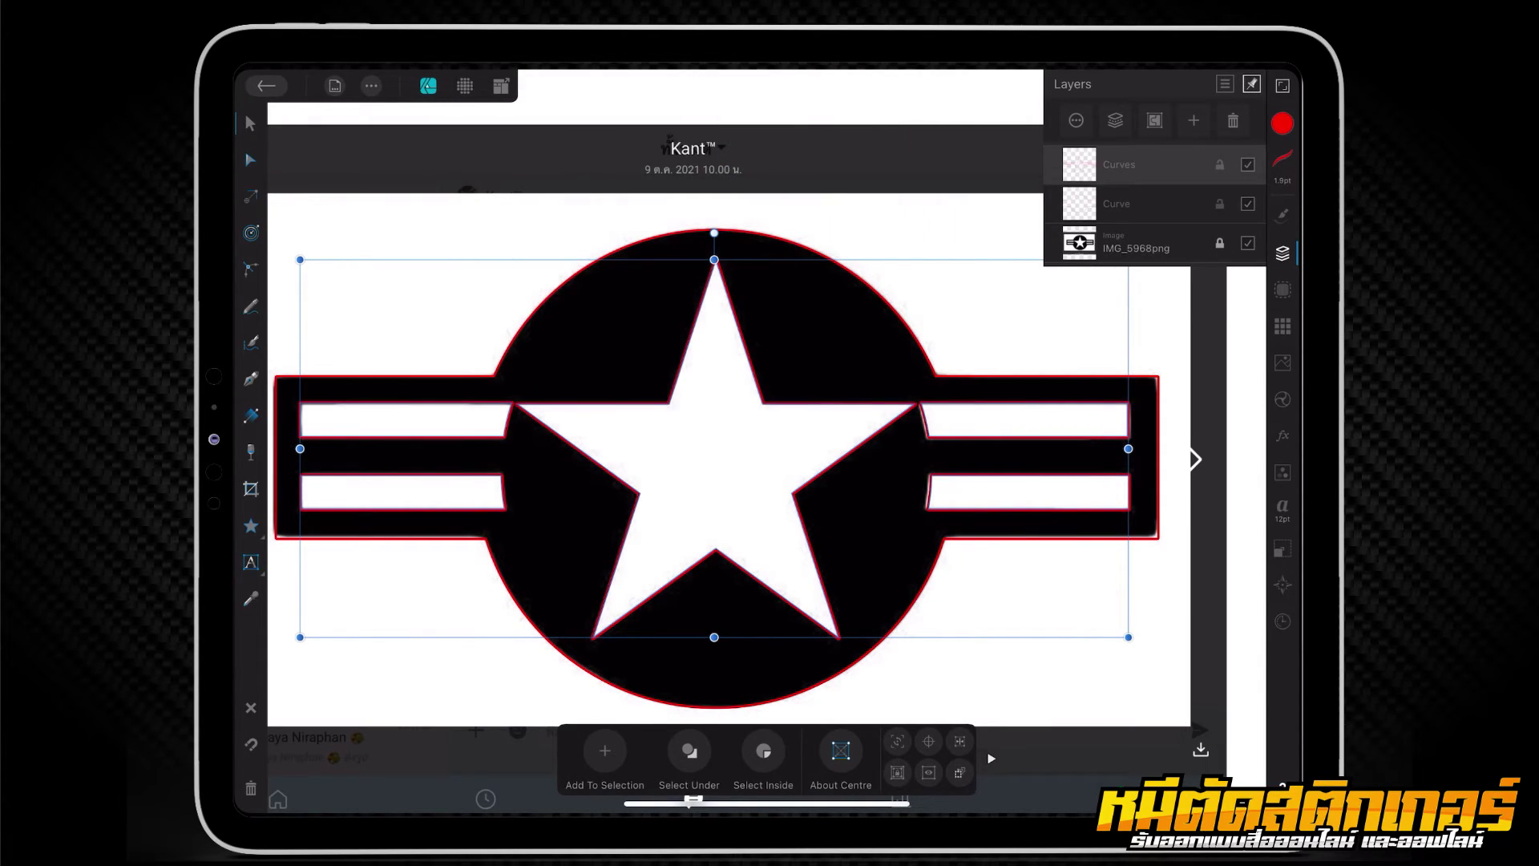
Step: Deselect the shapes and hide the reference image layer
{"action": "left_click", "coordinate": [1118, 204]}
{"action": "left_click", "coordinate": [1282, 122]}
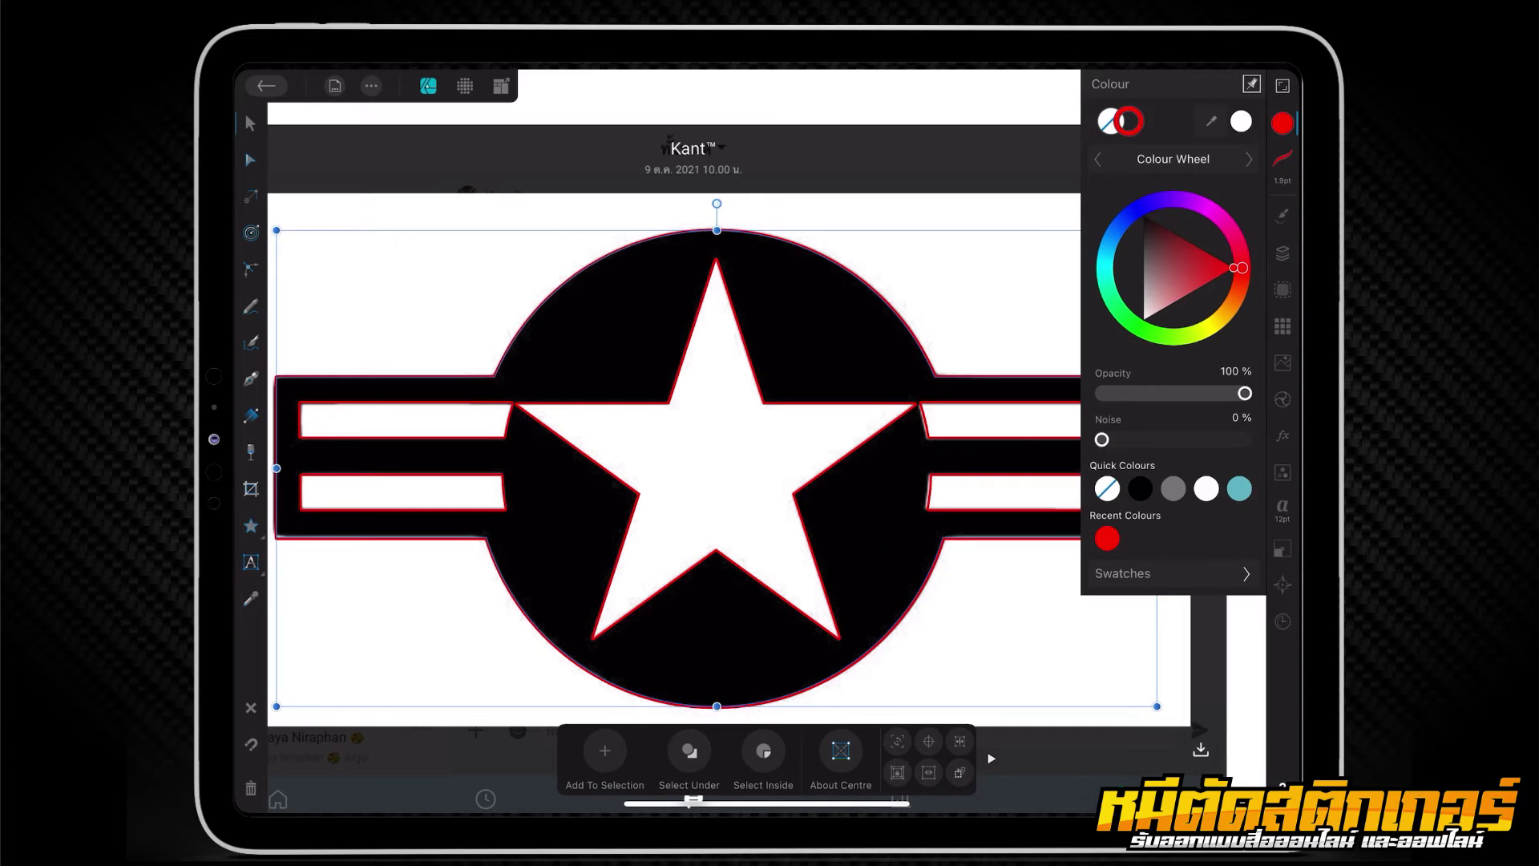
{"action": "left_click", "coordinate": [1283, 252]}
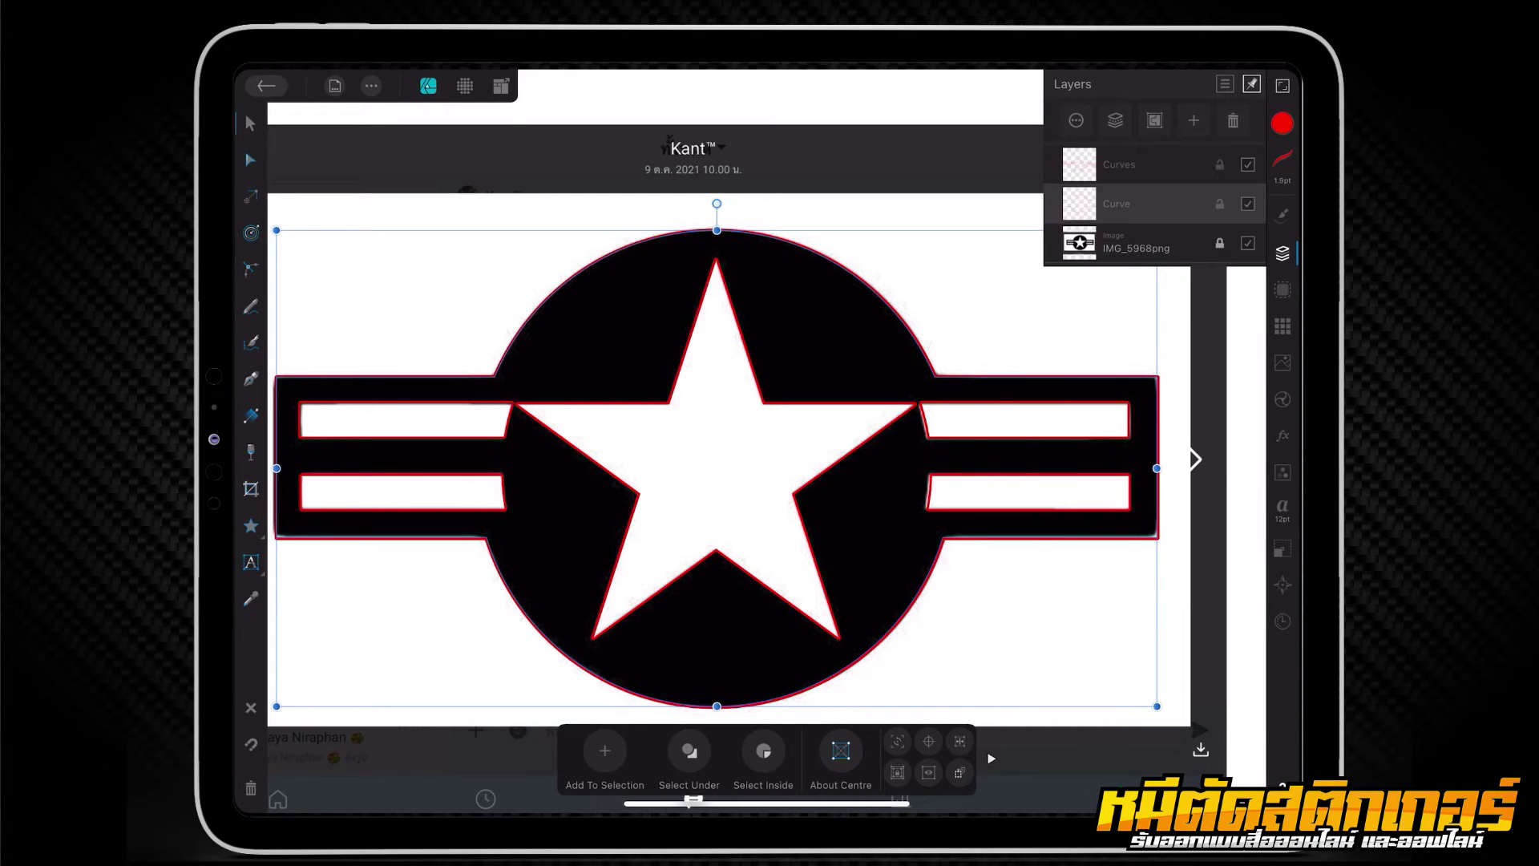
{"action": "left_click", "coordinate": [251, 707]}
{"action": "left_click", "coordinate": [1247, 243]}
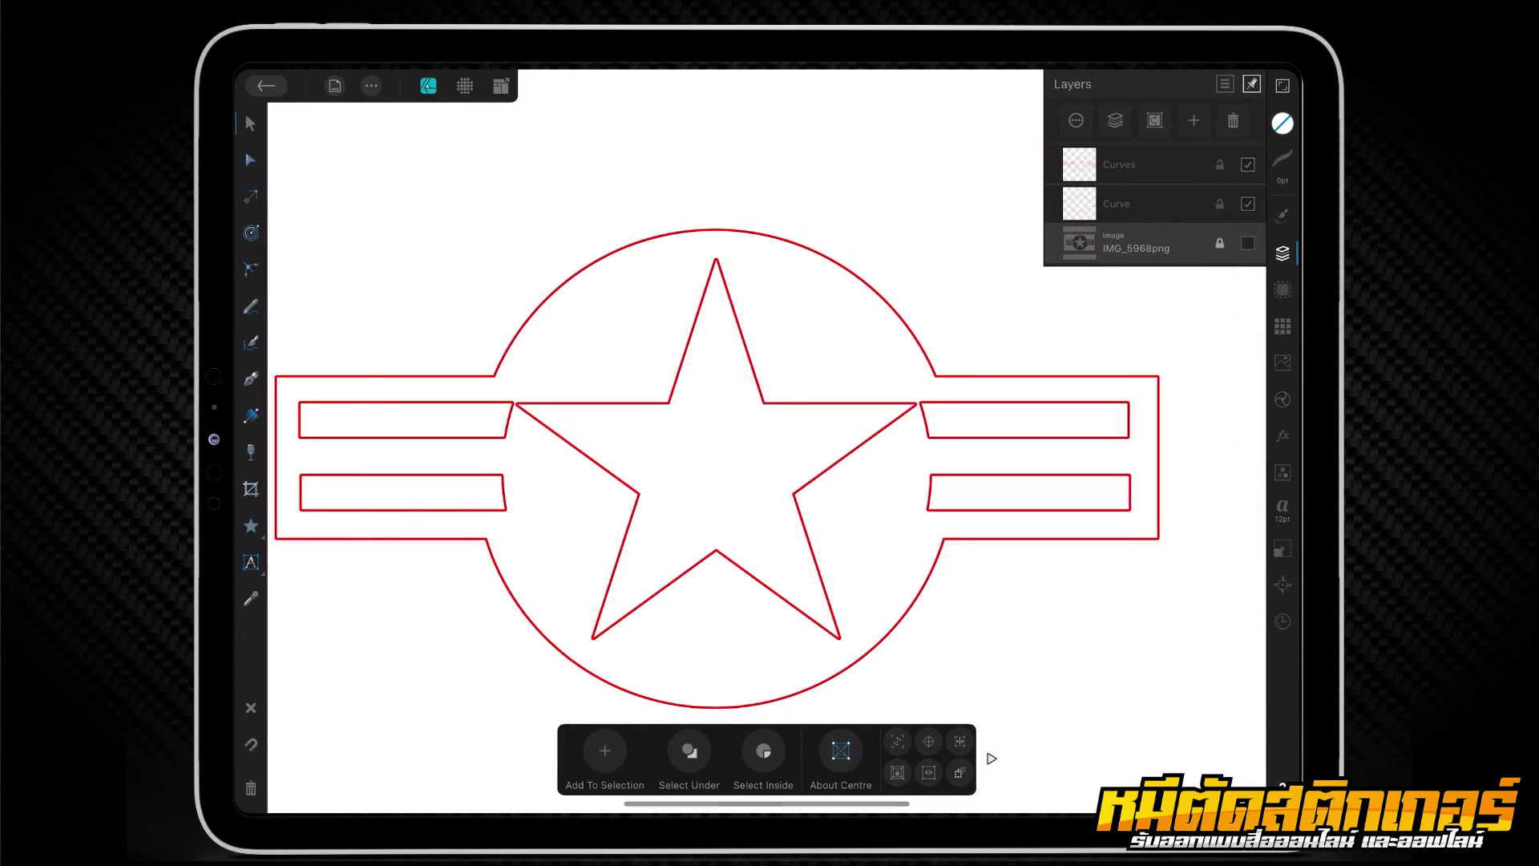
Step: Give the circle-and-bar shape a black stroke and black fill
{"action": "scroll", "coordinate": [594, 446], "scroll_direction": "down", "scroll_amount": 3}
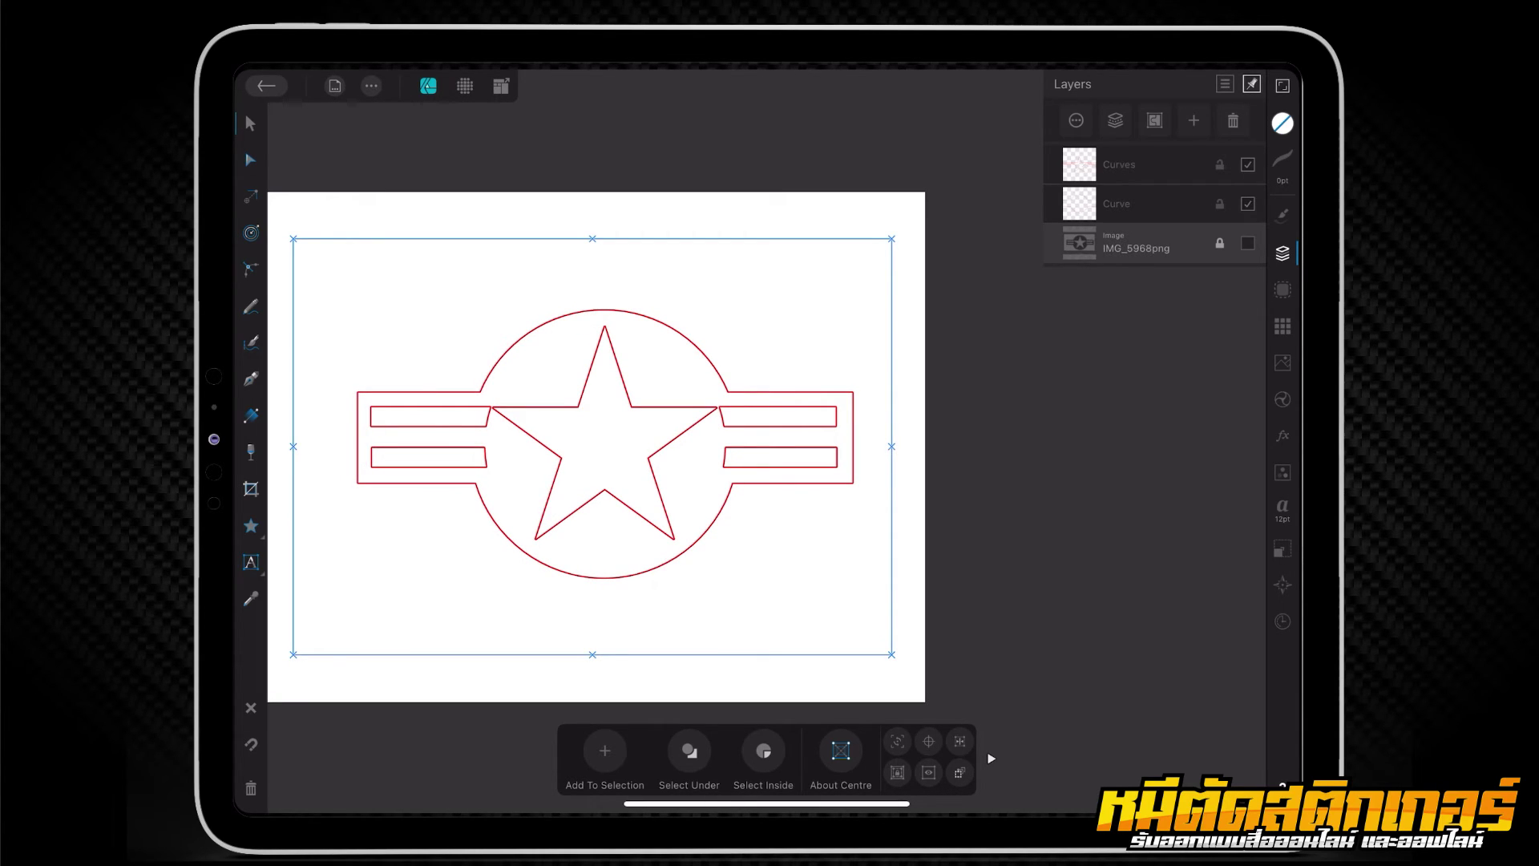
{"action": "left_click", "coordinate": [1138, 165]}
{"action": "left_click", "coordinate": [1282, 122]}
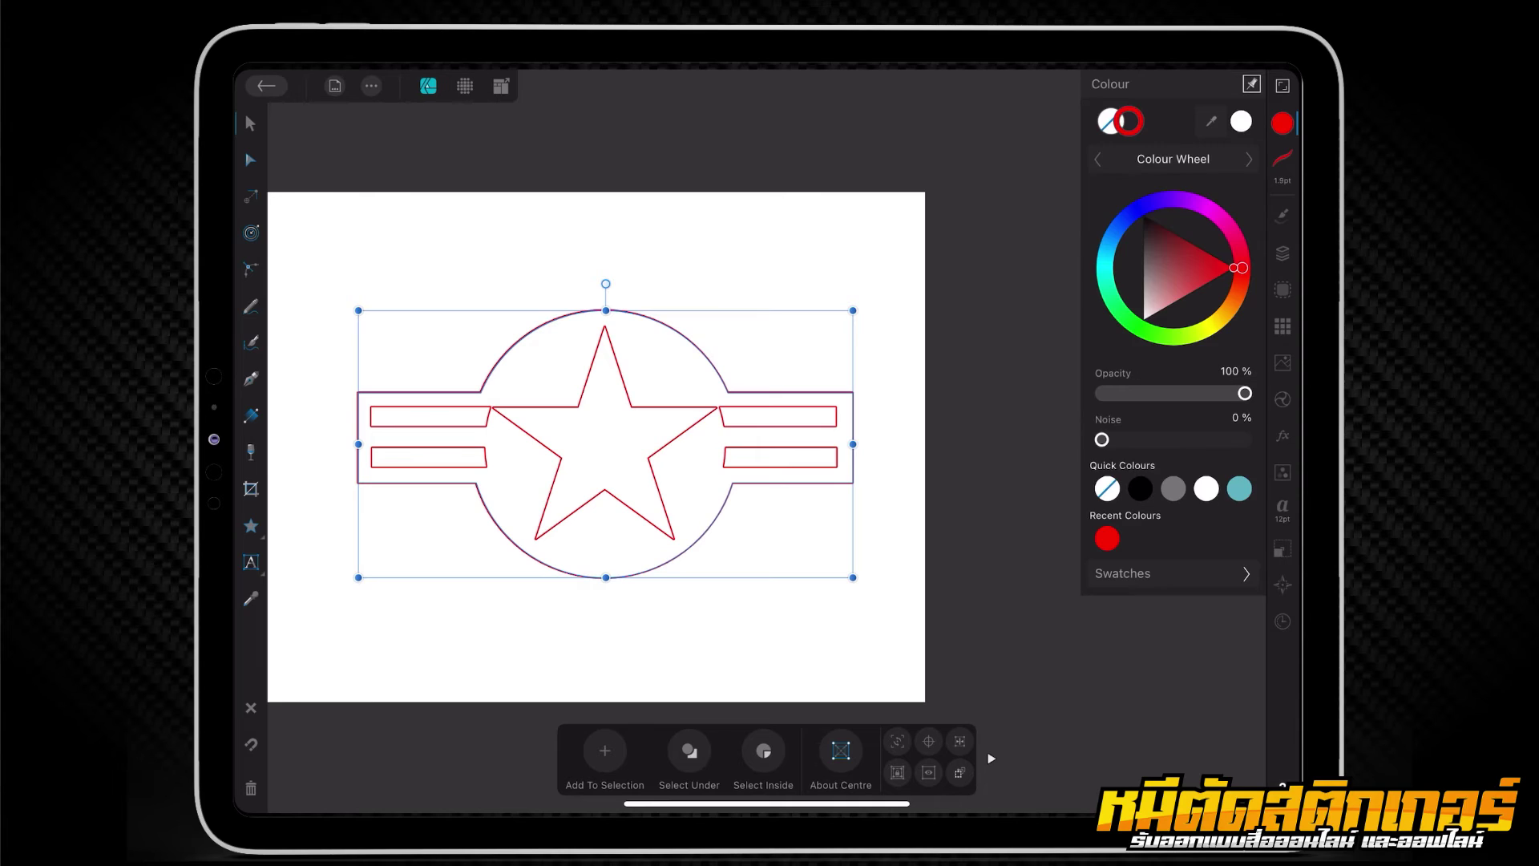
{"action": "left_click", "coordinate": [1139, 488]}
{"action": "left_click", "coordinate": [1108, 121]}
{"action": "left_click", "coordinate": [1139, 488]}
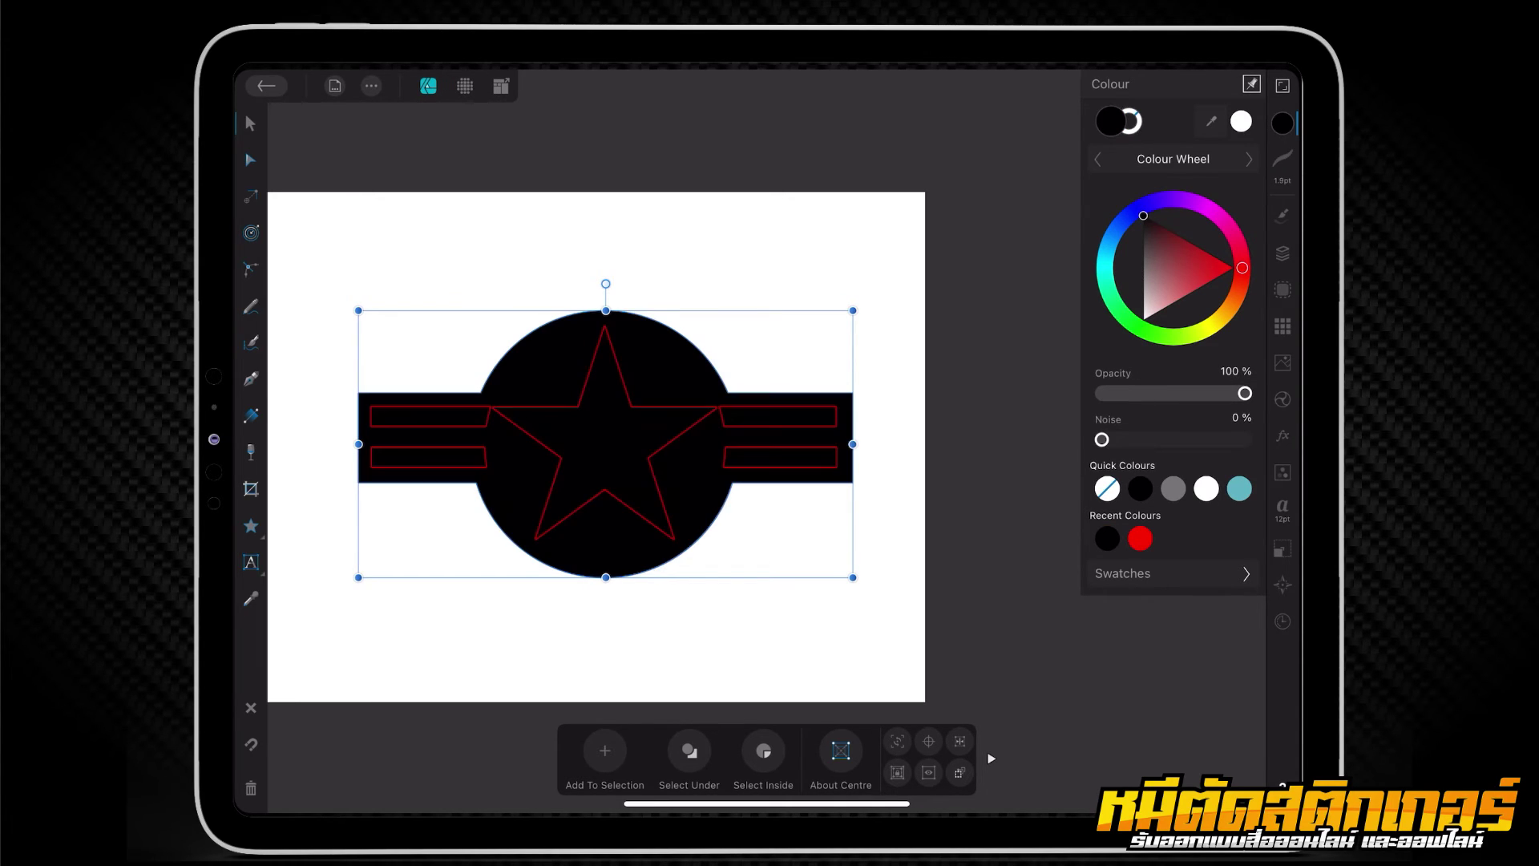
Step: Fill the star-and-stripes shape white and deselect everything
{"action": "left_click", "coordinate": [1282, 253]}
{"action": "left_click", "coordinate": [1154, 164]}
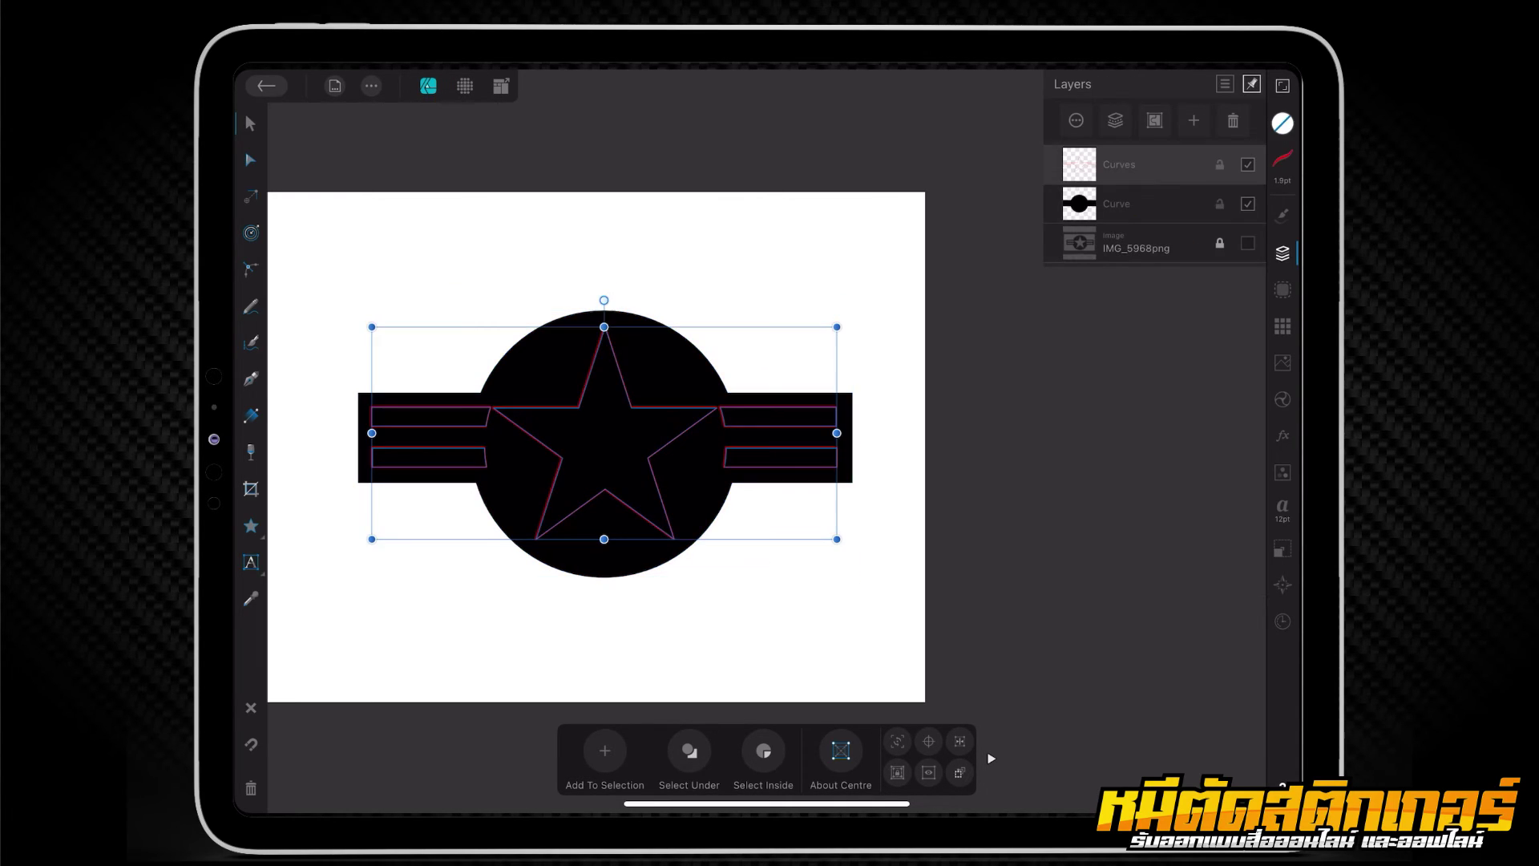
{"action": "left_click", "coordinate": [1283, 123]}
{"action": "left_click", "coordinate": [1140, 538]}
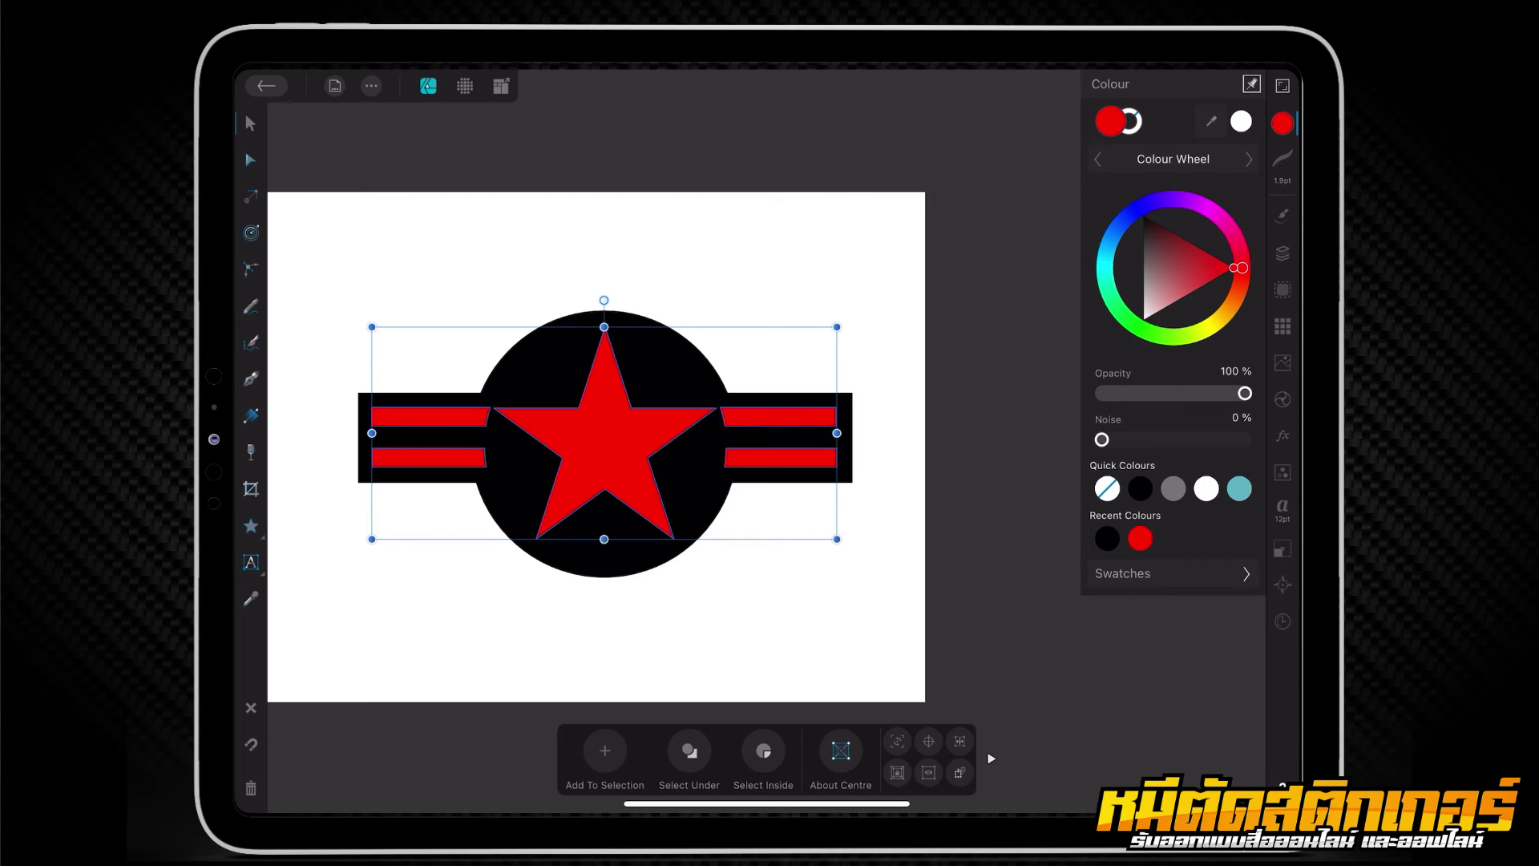
{"action": "left_click", "coordinate": [1206, 489]}
{"action": "key", "text": "ctrl+d"}
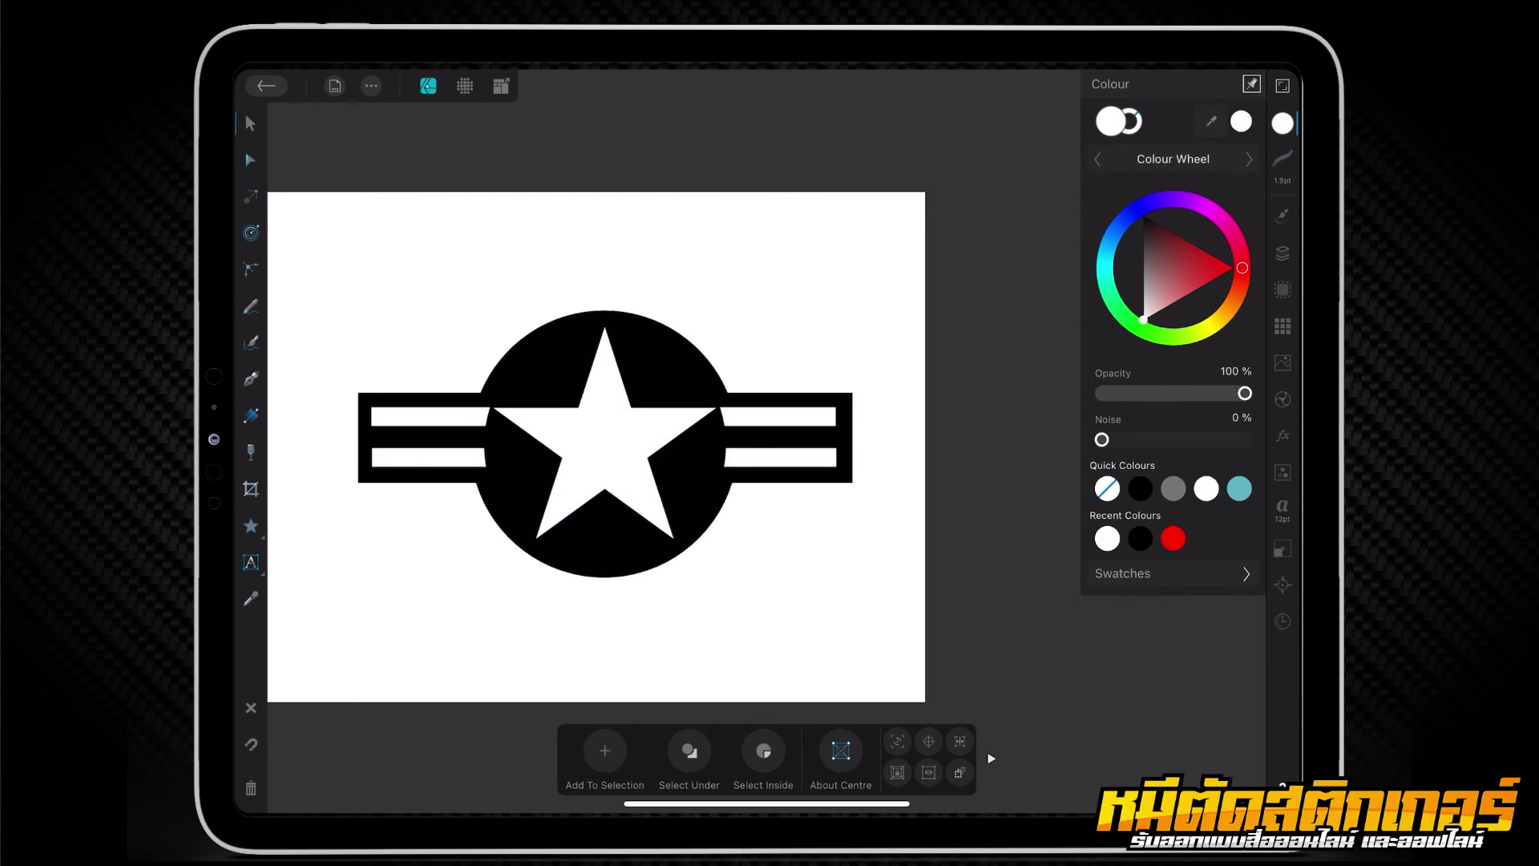
Step: Resize the finished roundel and move it toward the page's left edge
{"action": "scroll", "coordinate": [689, 437], "scroll_direction": "up", "scroll_amount": 3}
{"action": "scroll", "coordinate": [689, 436], "scroll_direction": "down", "scroll_amount": 3}
{"action": "left_click", "coordinate": [657, 529]}
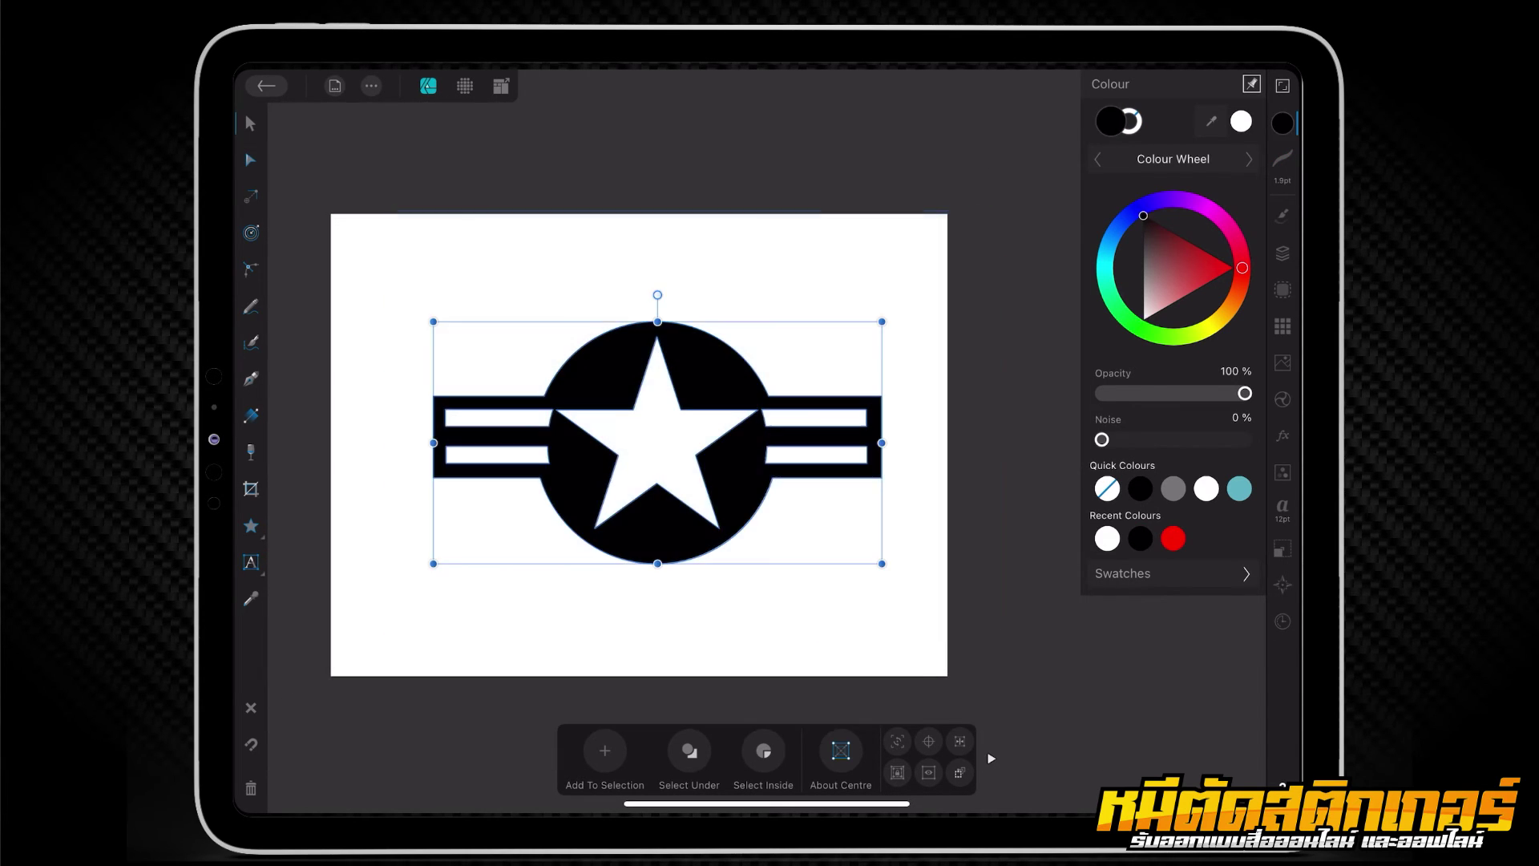
{"action": "left_click_drag", "start_coordinate": [882, 563], "coordinate": [675, 452]}
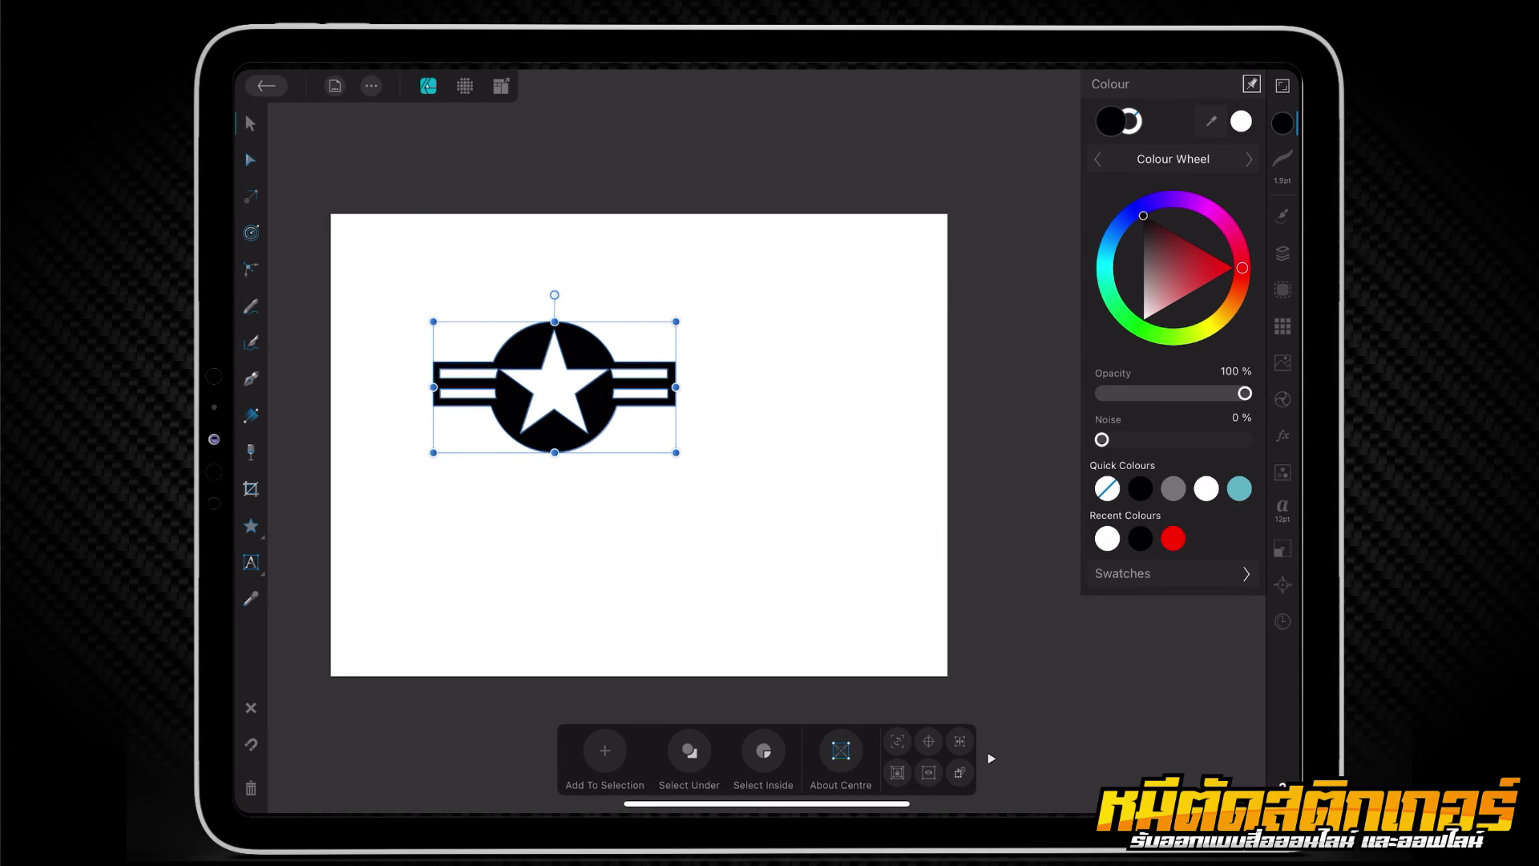
{"action": "left_click_drag", "start_coordinate": [554, 386], "coordinate": [497, 421]}
{"action": "mouse_move", "coordinate": [617, 485]}
{"action": "left_mouse_down"}
{"action": "mouse_move", "coordinate": [705, 517]}
{"action": "mouse_move", "coordinate": [675, 525]}
{"action": "left_mouse_up"}
{"action": "left_click_drag", "start_coordinate": [517, 433], "coordinate": [505, 449]}
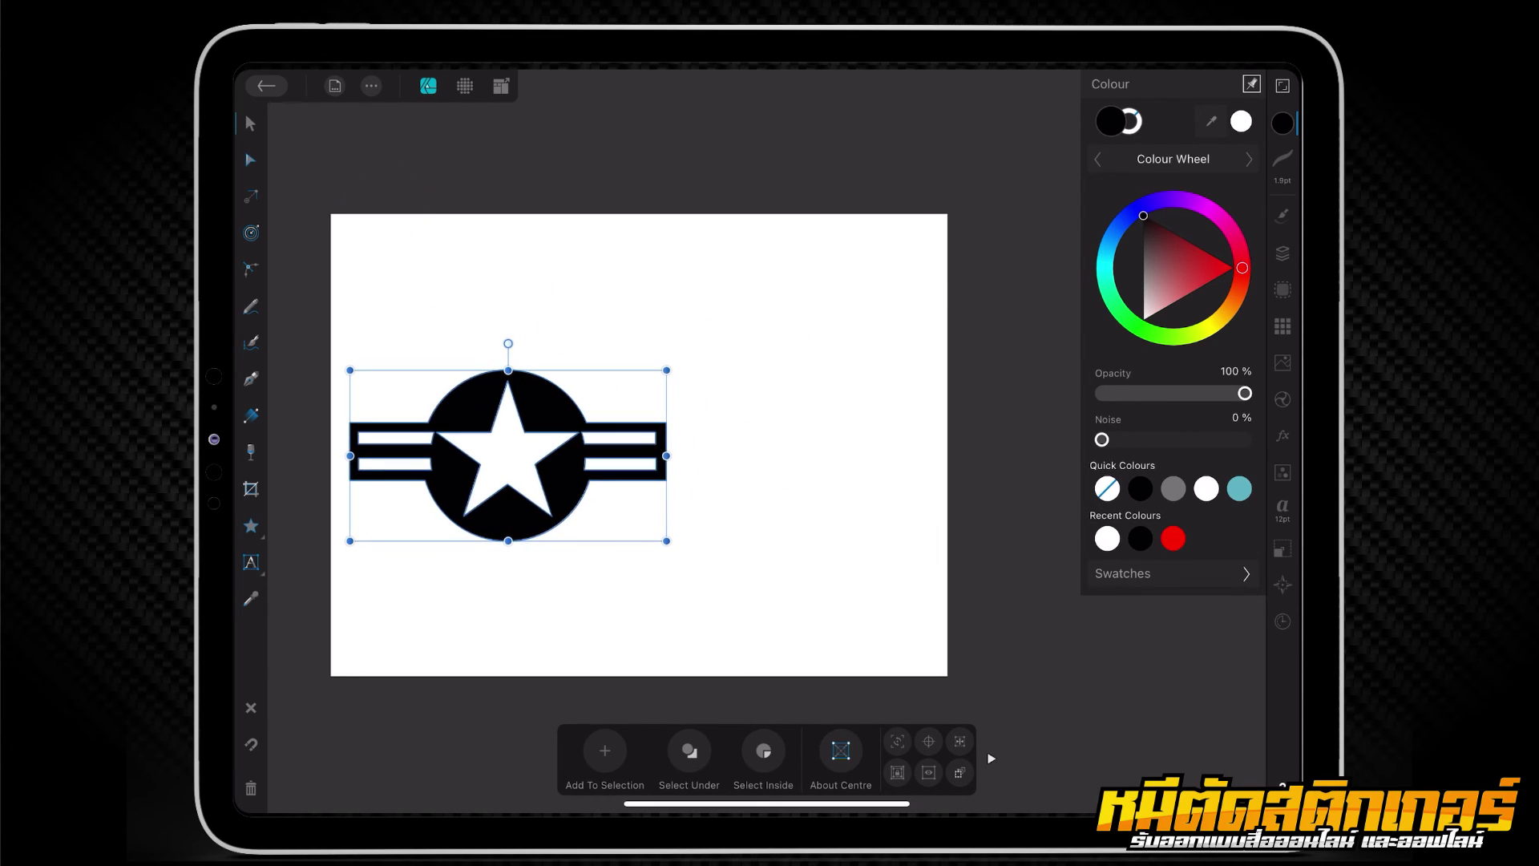
Step: Show the reference image again, shrink it and place it right of the roundel
{"action": "left_click", "coordinate": [1283, 253]}
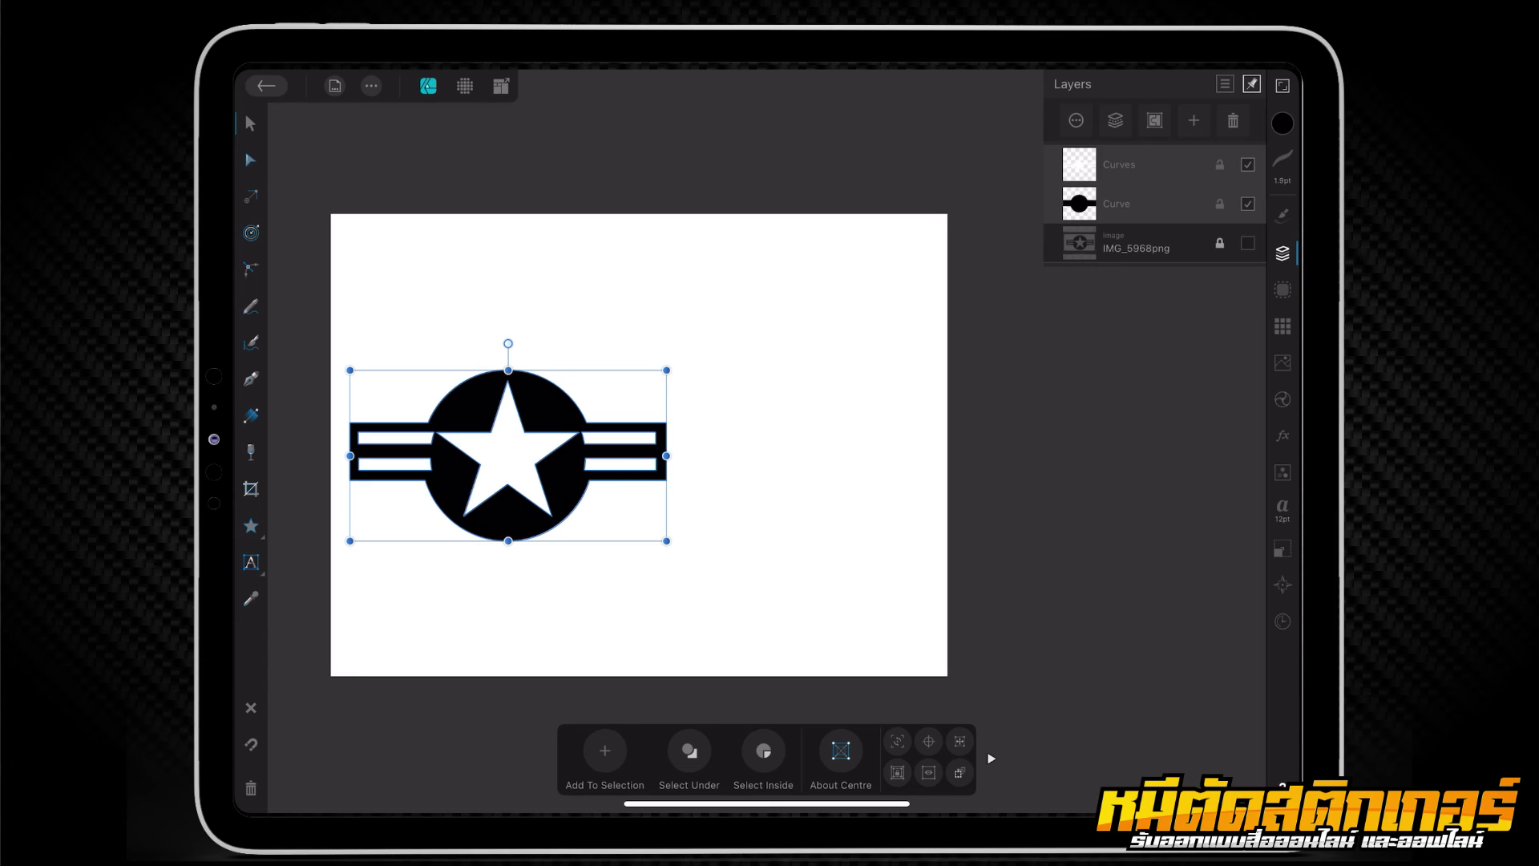
{"action": "left_click", "coordinate": [1247, 243]}
{"action": "left_click", "coordinate": [1138, 243]}
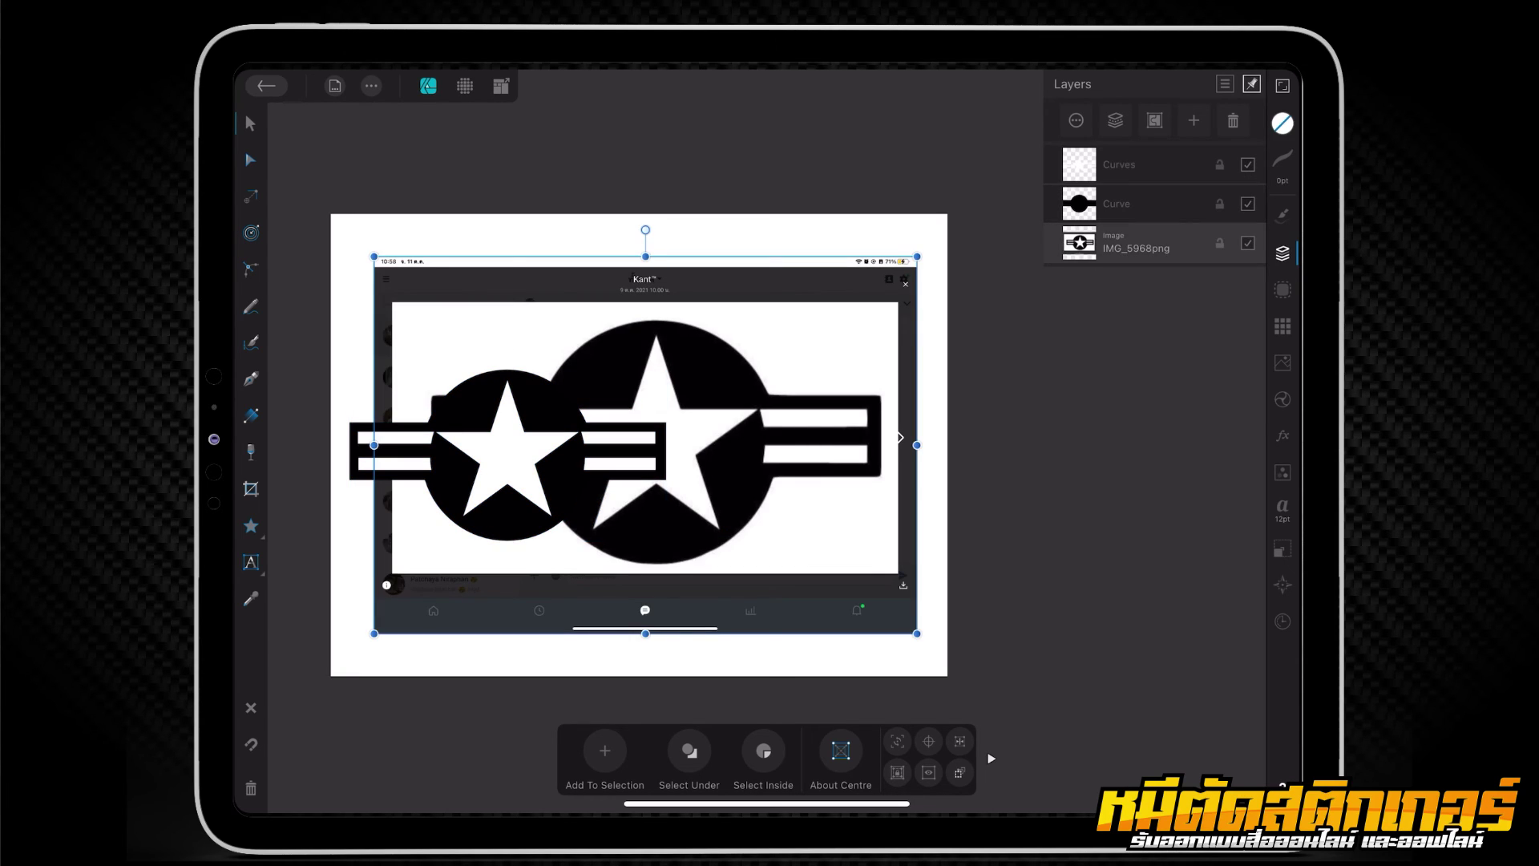
{"action": "left_click_drag", "start_coordinate": [919, 635], "coordinate": [676, 467]}
{"action": "left_click_drag", "start_coordinate": [525, 361], "coordinate": [804, 452]}
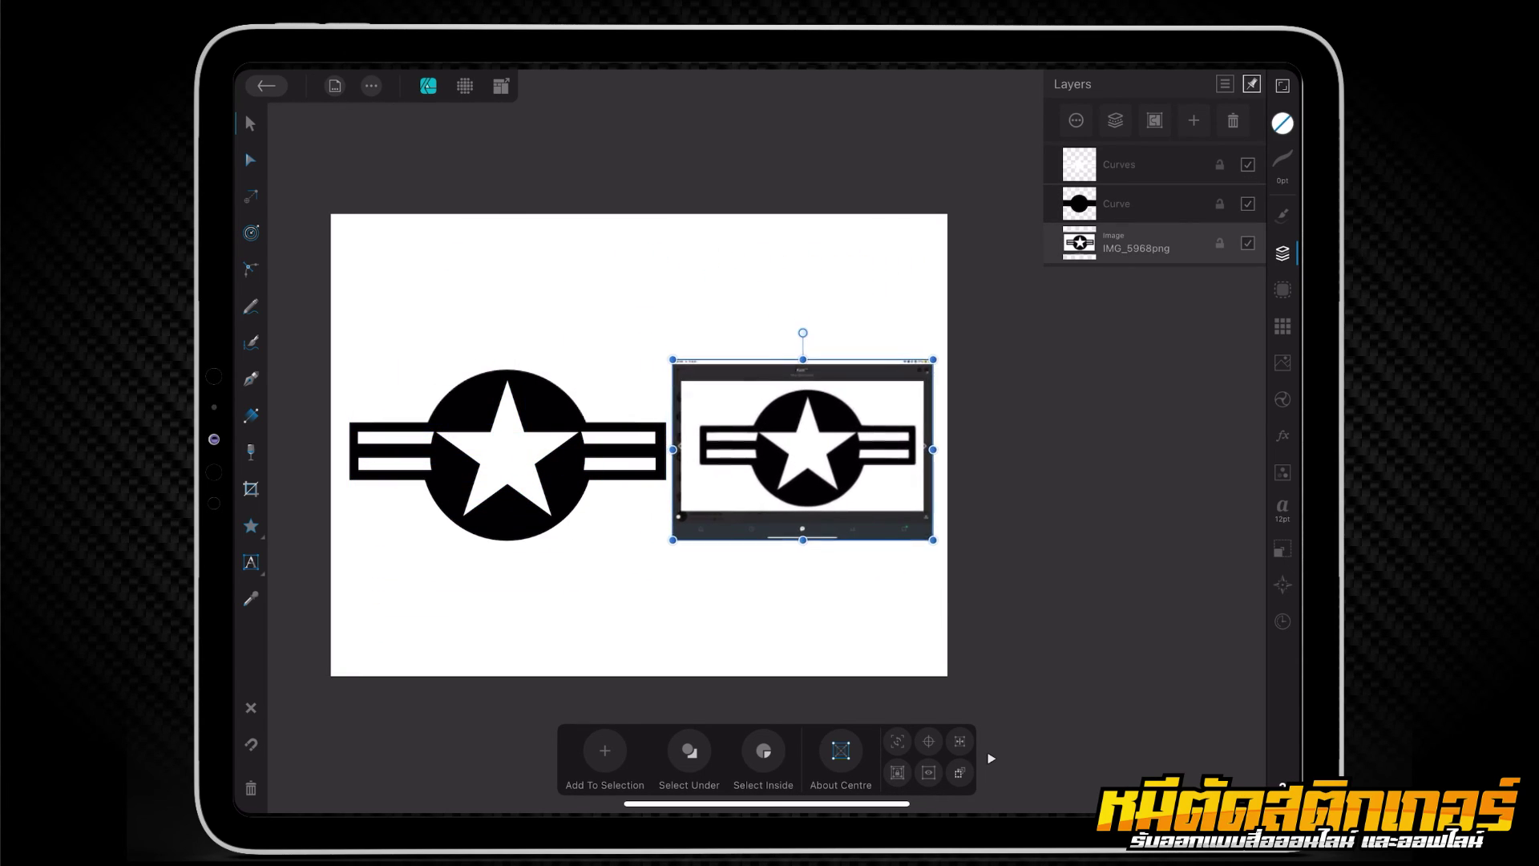
Step: Undo an accidental nudge of the star and stripes and select the whole roundel
{"action": "scroll", "coordinate": [690, 441], "scroll_direction": "up", "scroll_amount": 3}
{"action": "left_click", "coordinate": [513, 497]}
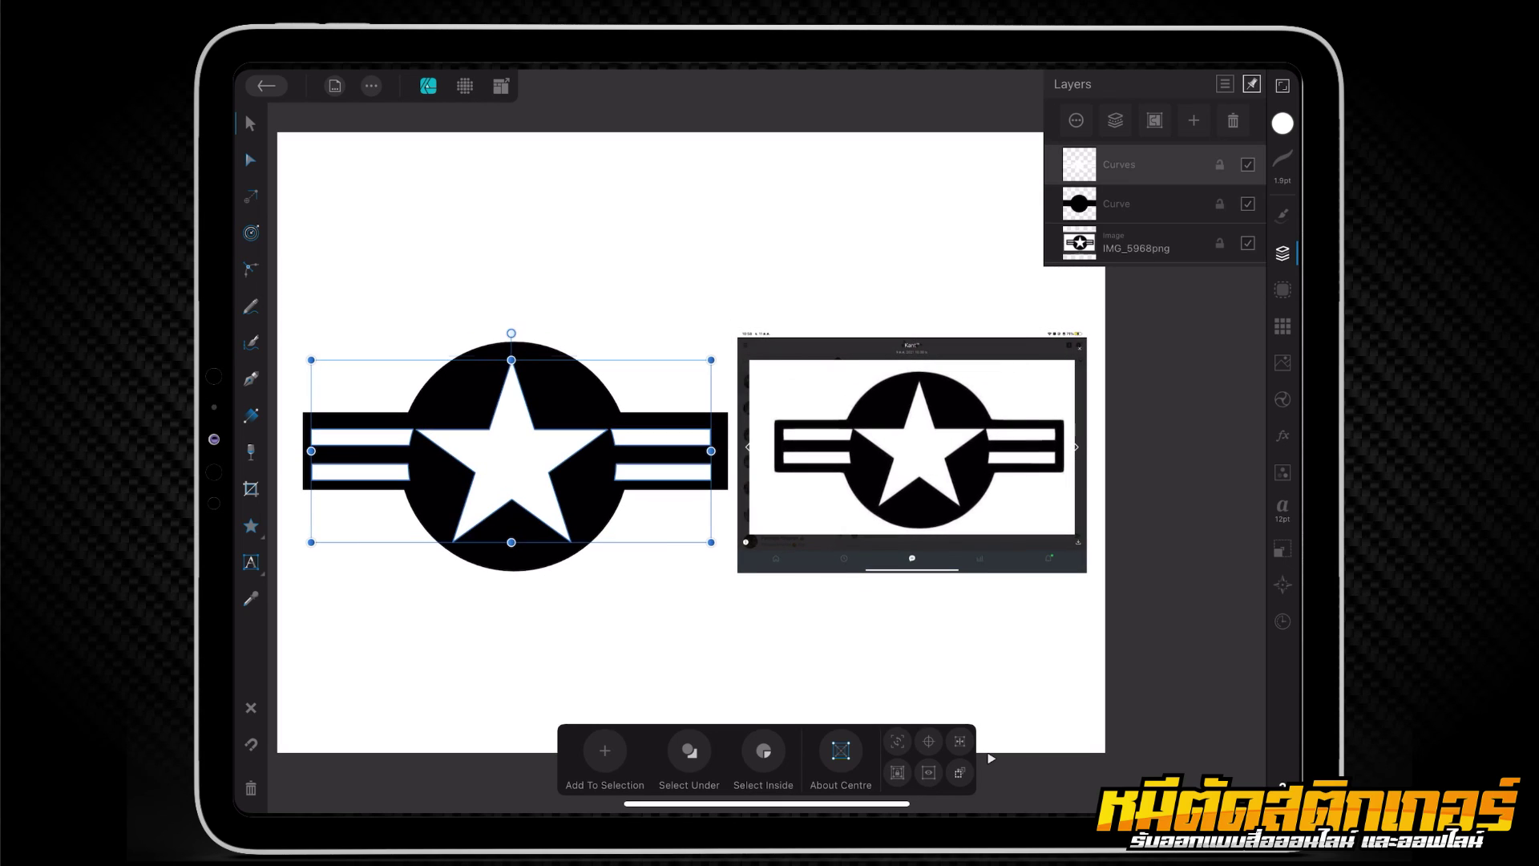
{"action": "key", "text": "ctrl+z"}
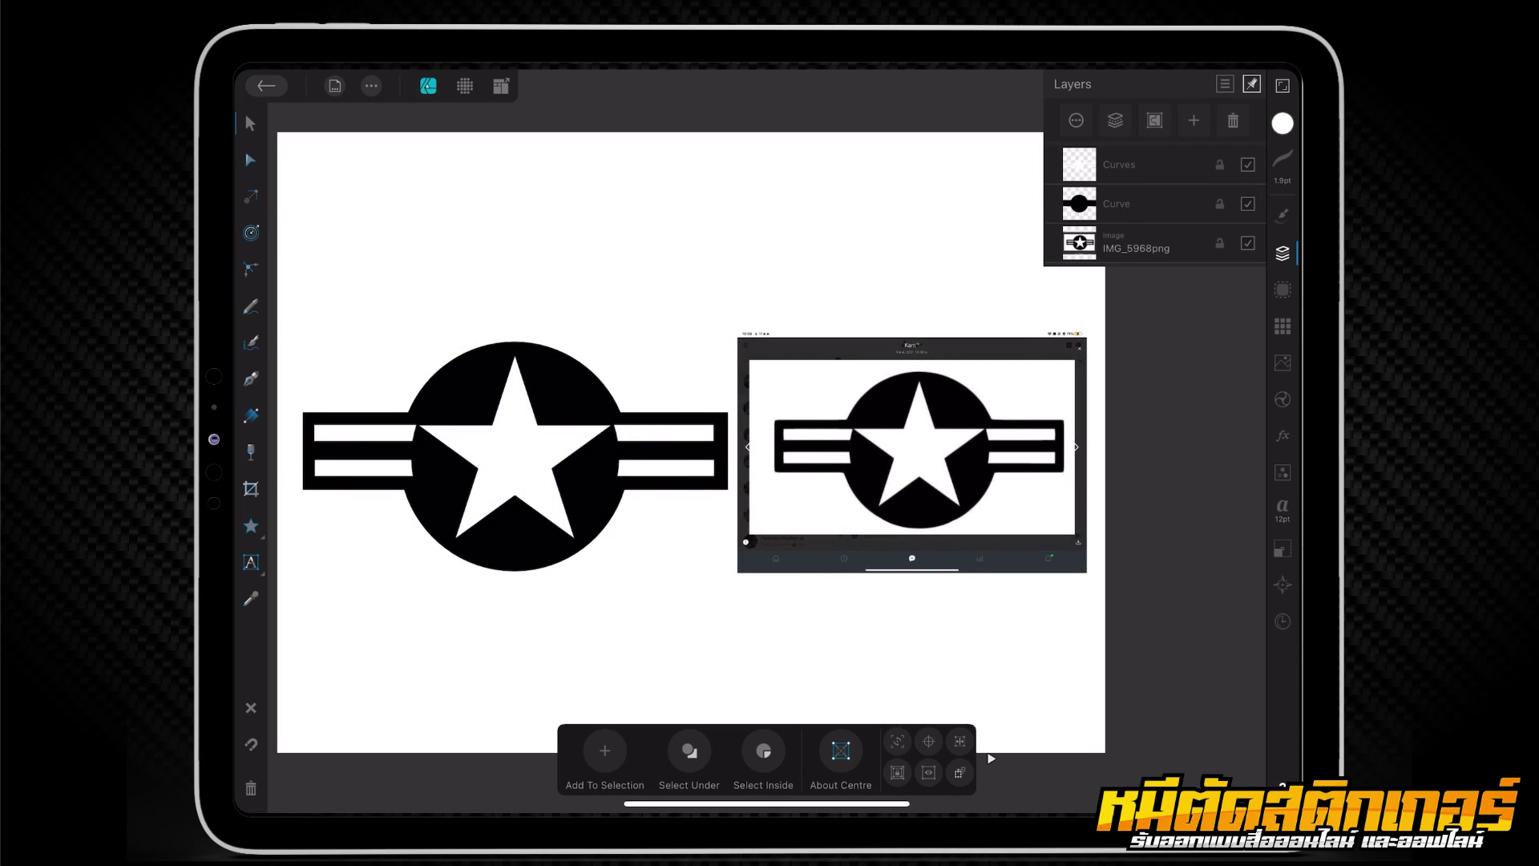
{"action": "left_click_drag", "start_coordinate": [292, 687], "coordinate": [783, 241]}
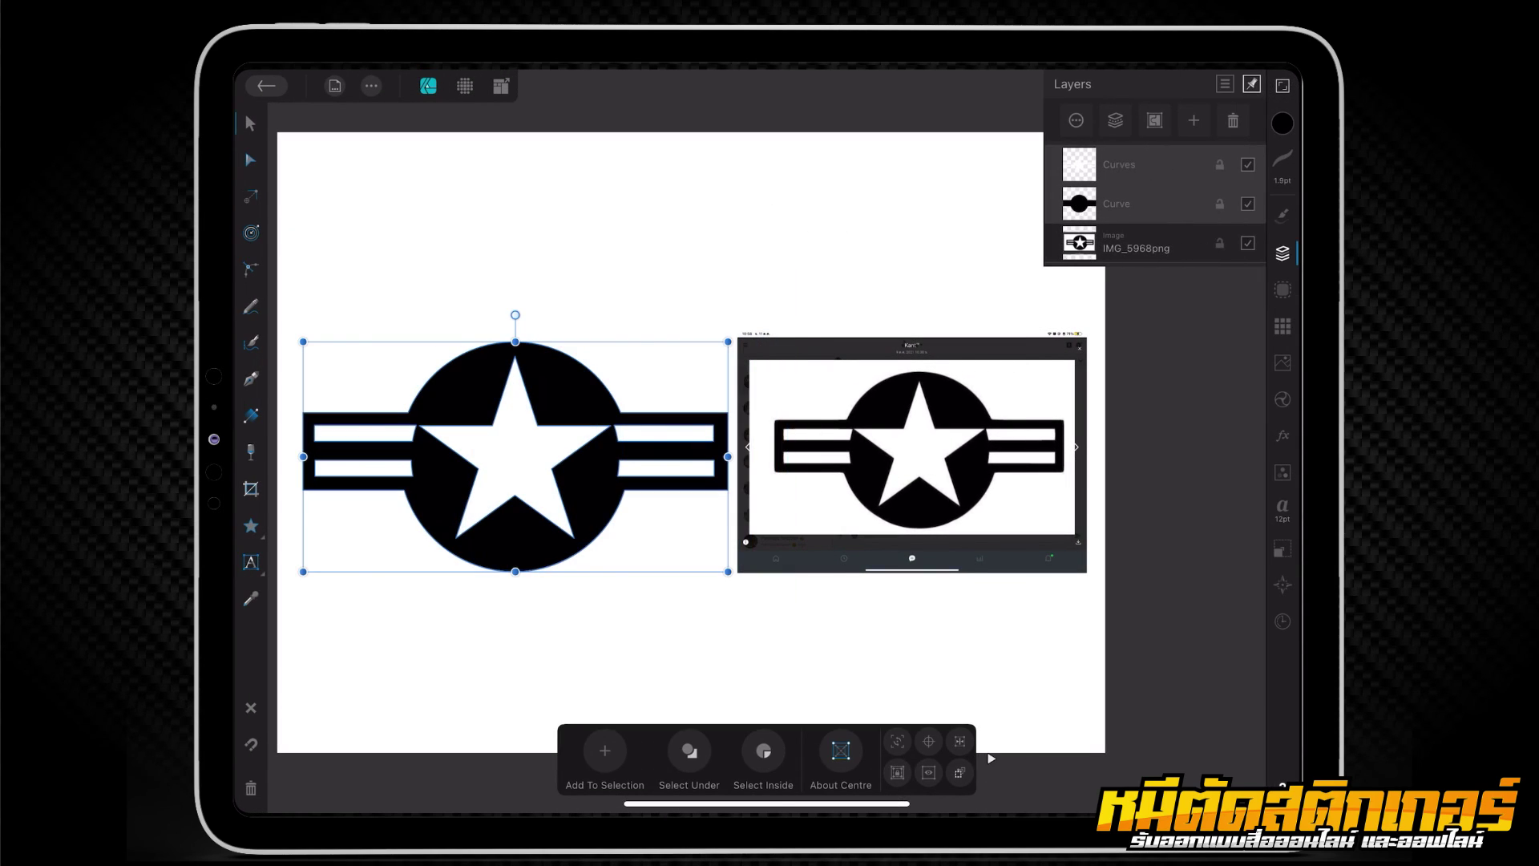